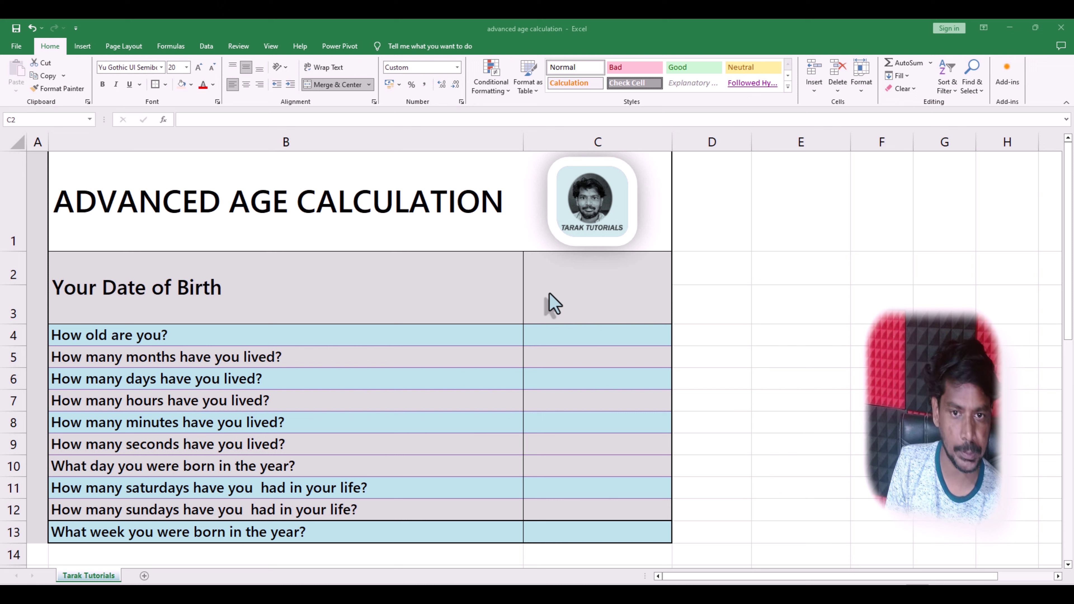
pyautogui.click(548, 293)
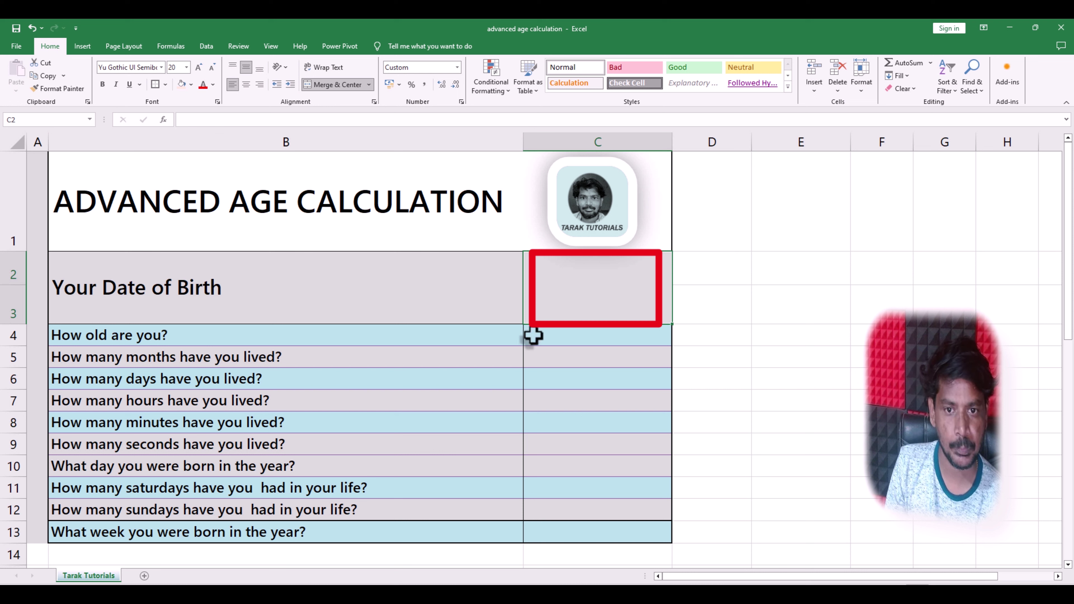
pyautogui.moveTo(534, 335); pyautogui.dragTo(546, 529)
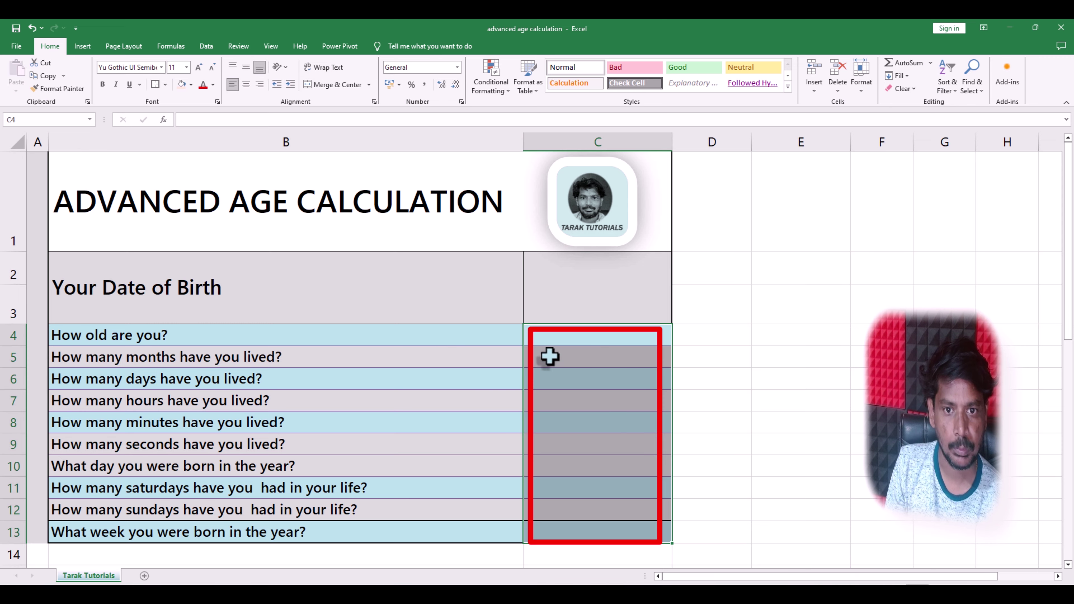
pyautogui.click(550, 334)
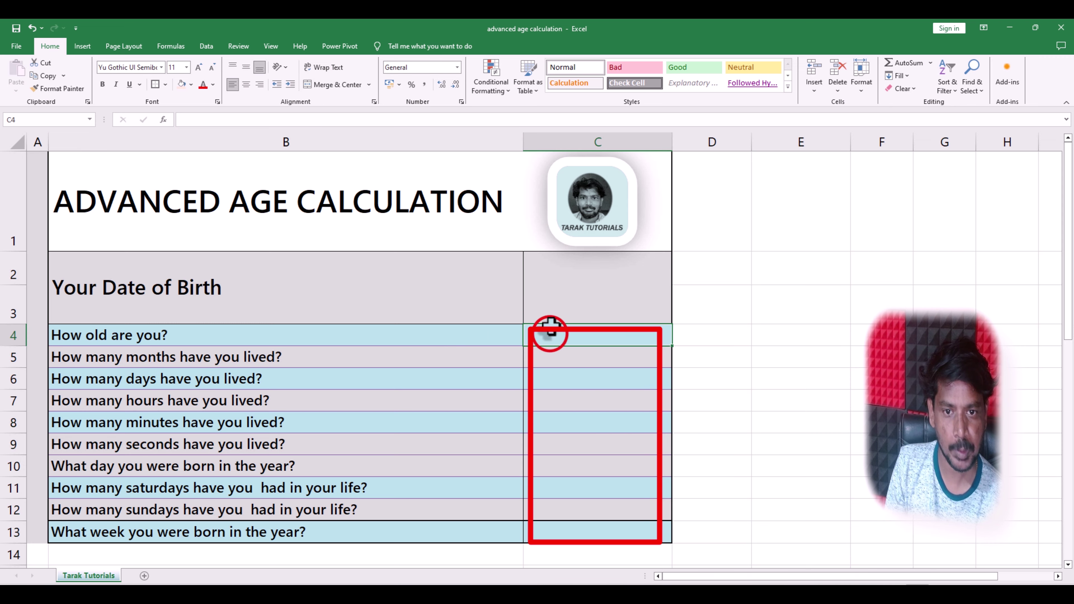
pyautogui.click(558, 283)
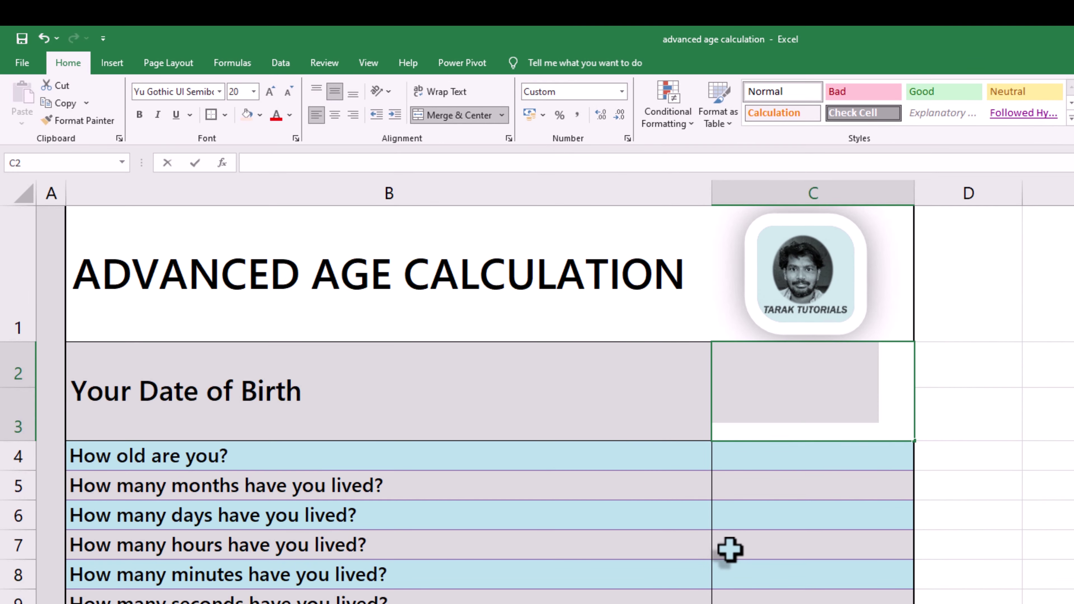
pyautogui.write('19')
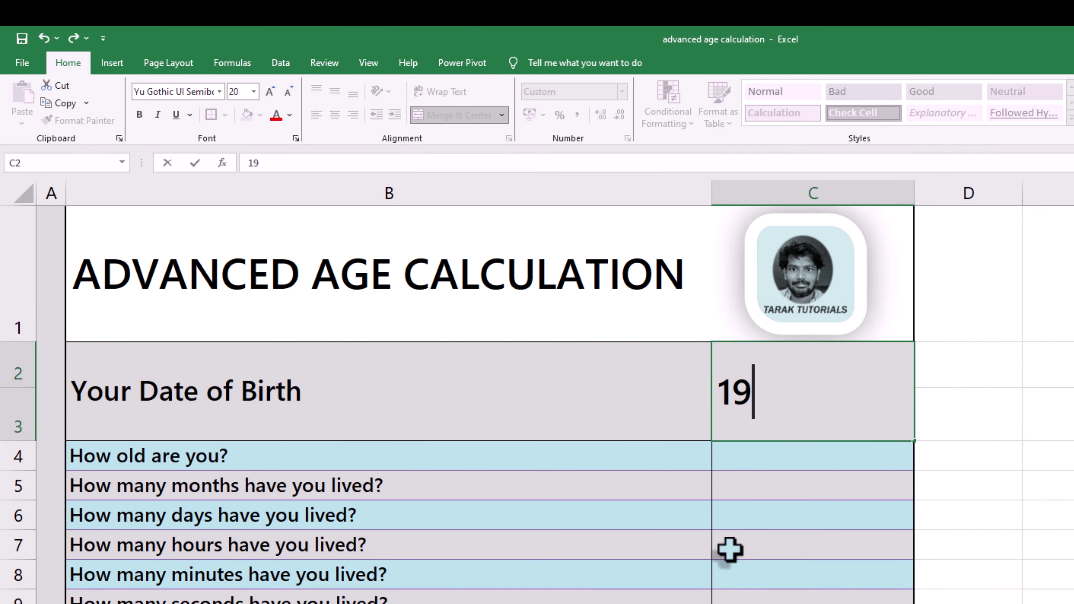
pyautogui.write('/10/199')
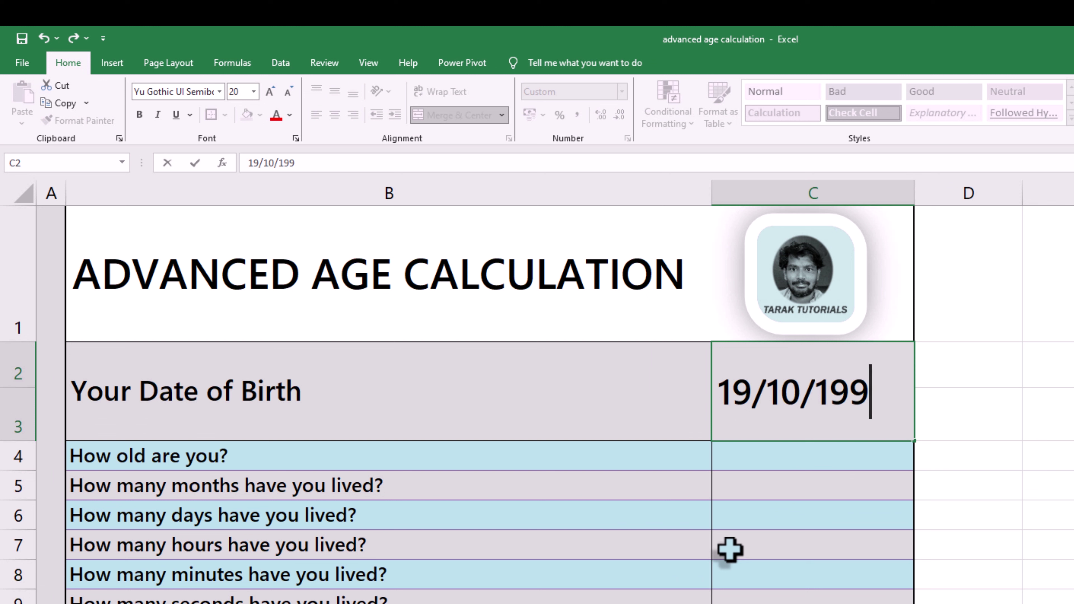
pyautogui.write('8')
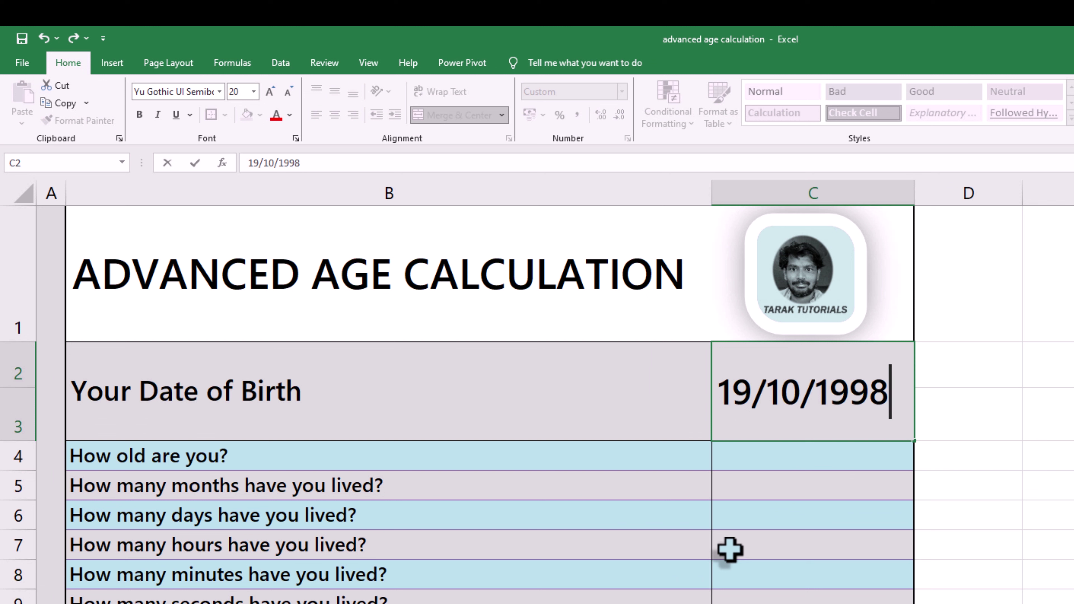
pyautogui.press('Return')
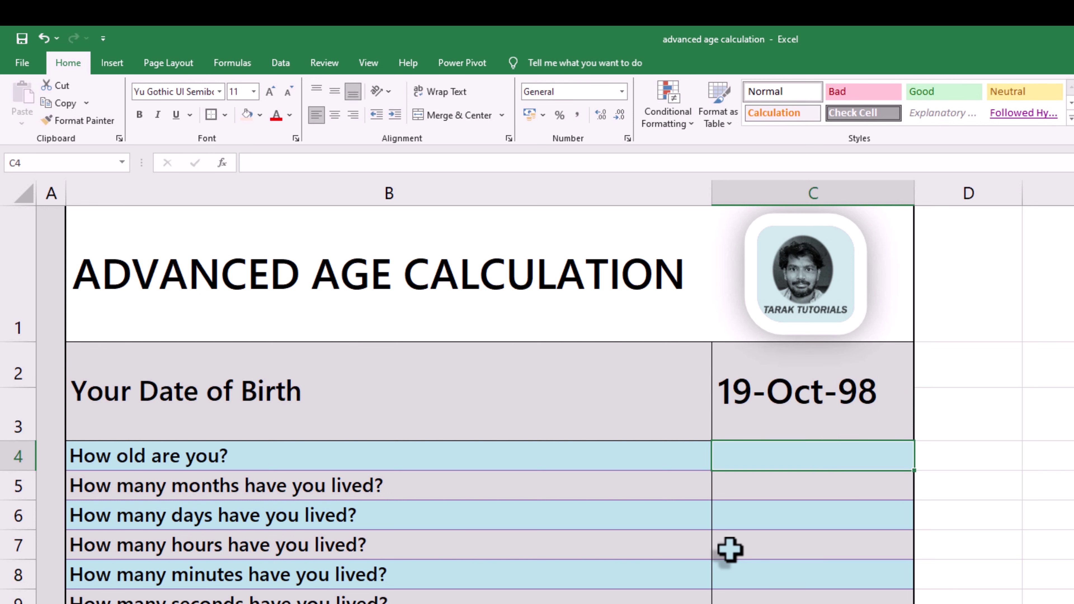
# Enter =DATEDIF(C2,TODAY(),"Y") in C4 so the age shows 25 years
pyautogui.click(109, 460)
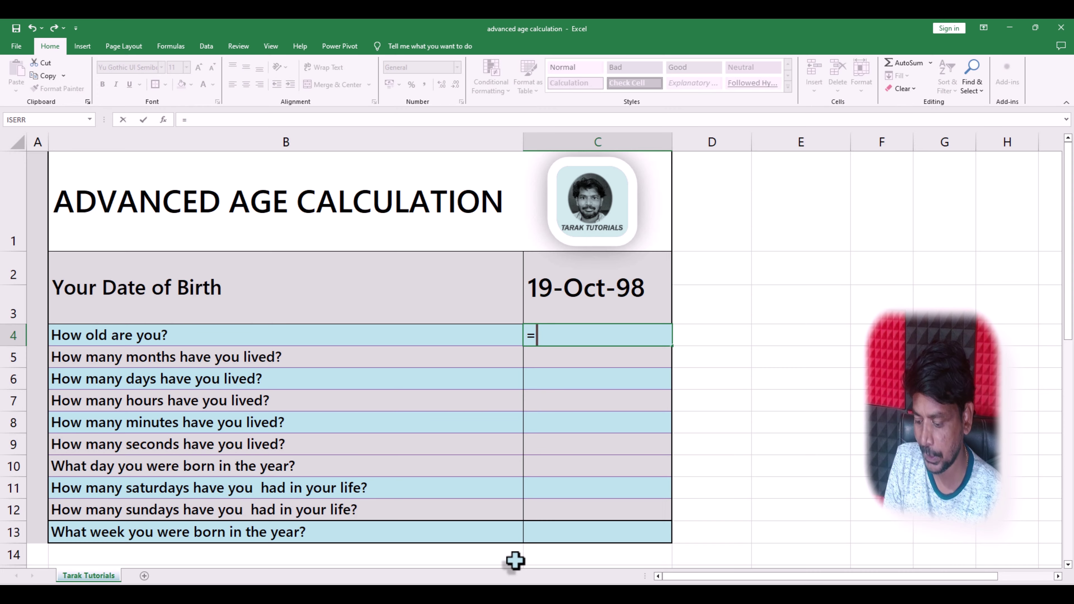
pyautogui.write('D')
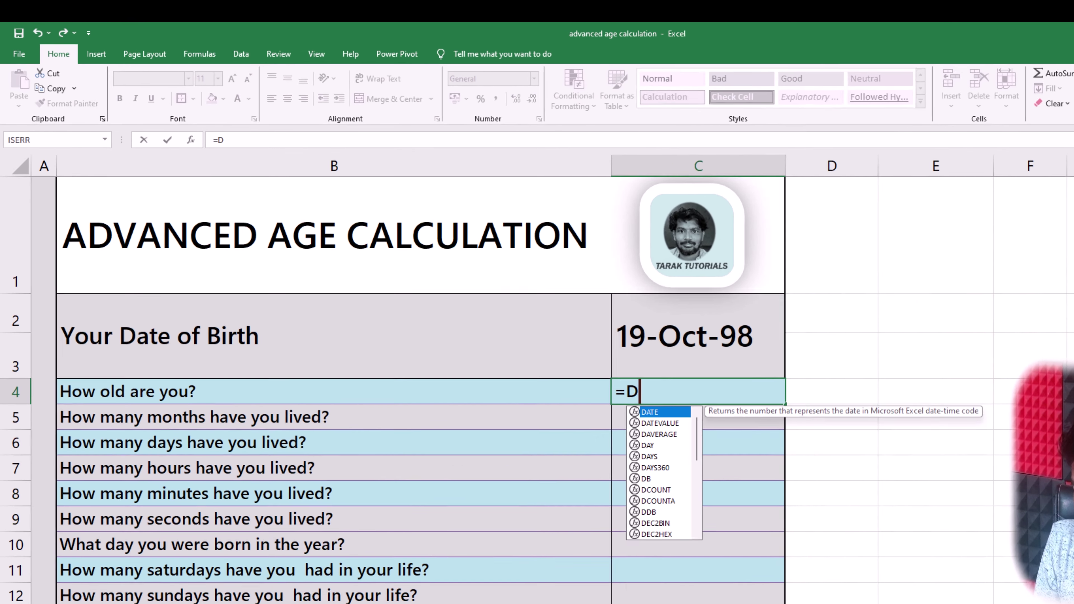
pyautogui.write('ATEDIF')
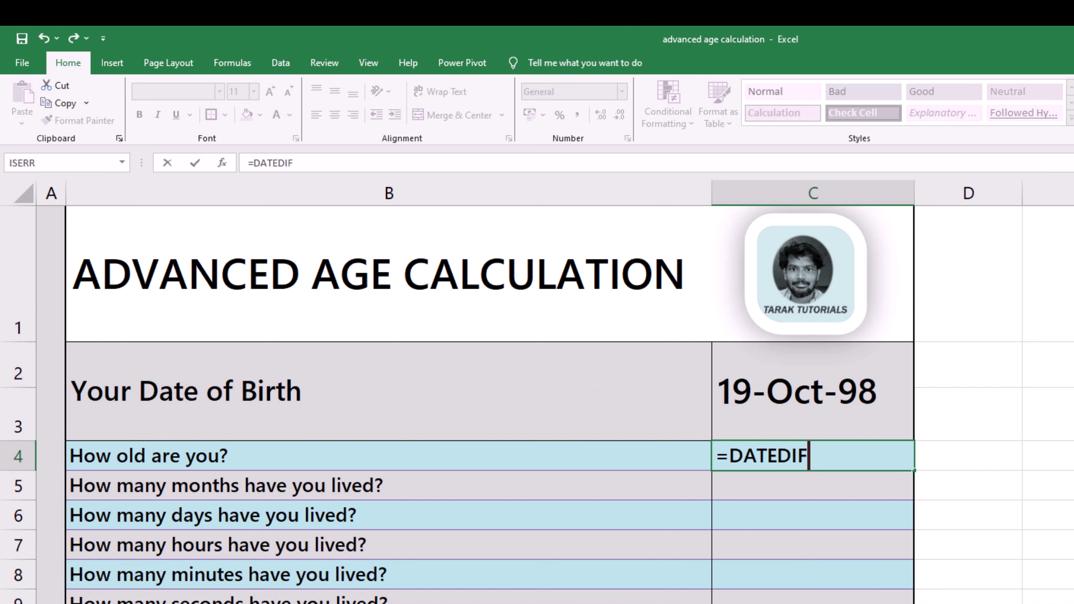
pyautogui.write('(')
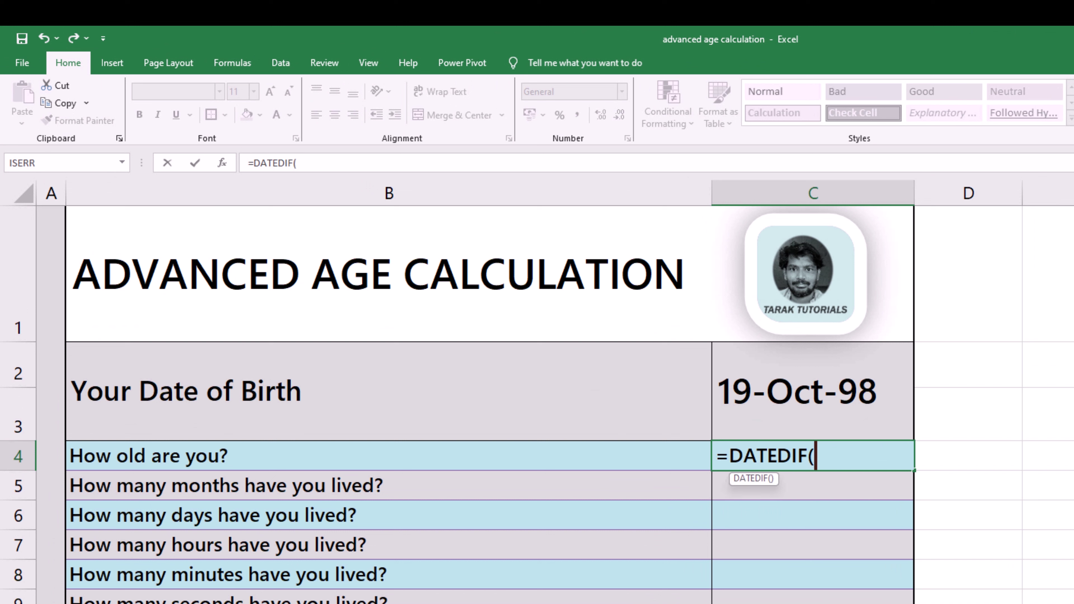
pyautogui.click(778, 394)
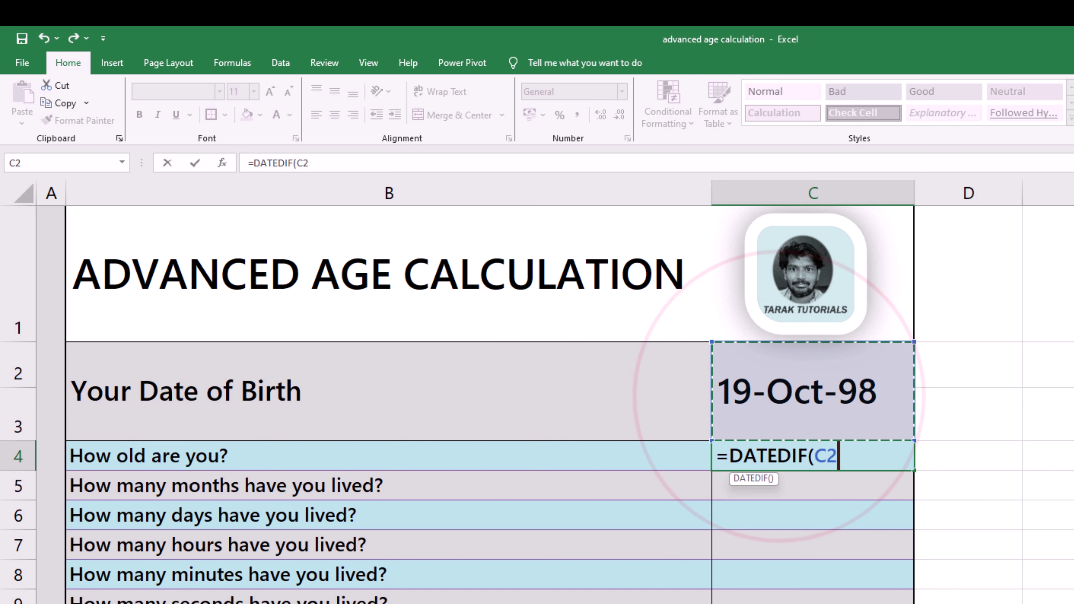
pyautogui.write(',')
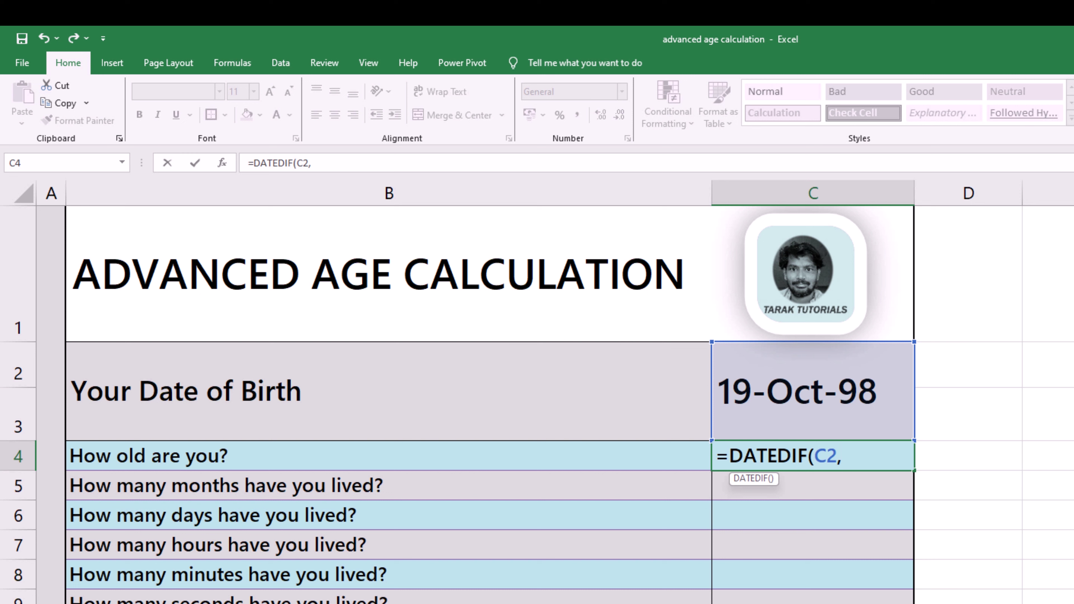
pyautogui.write('T')
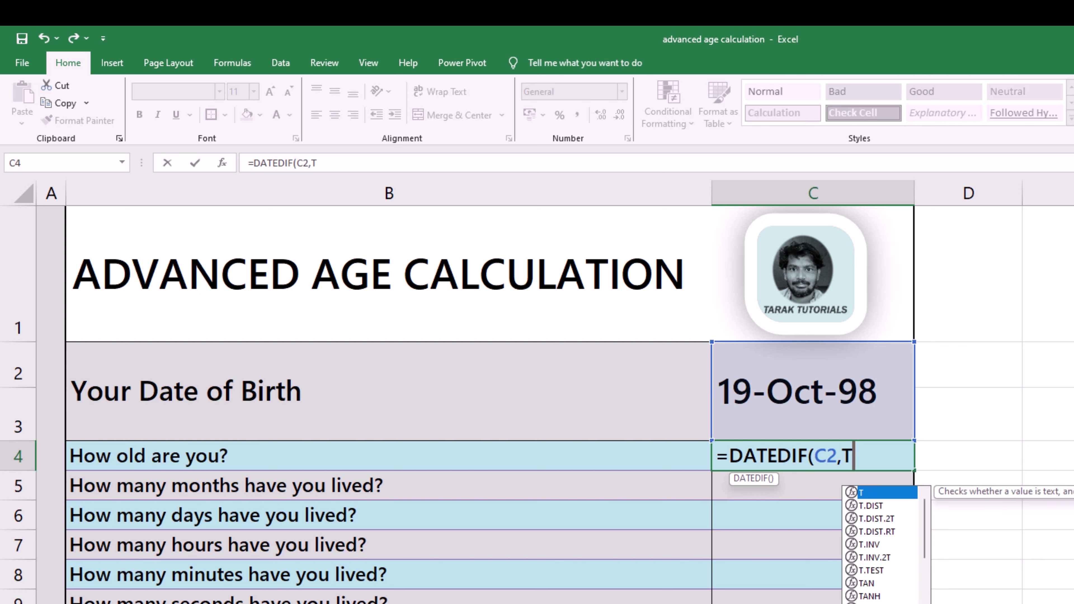
pyautogui.write('ODAY')
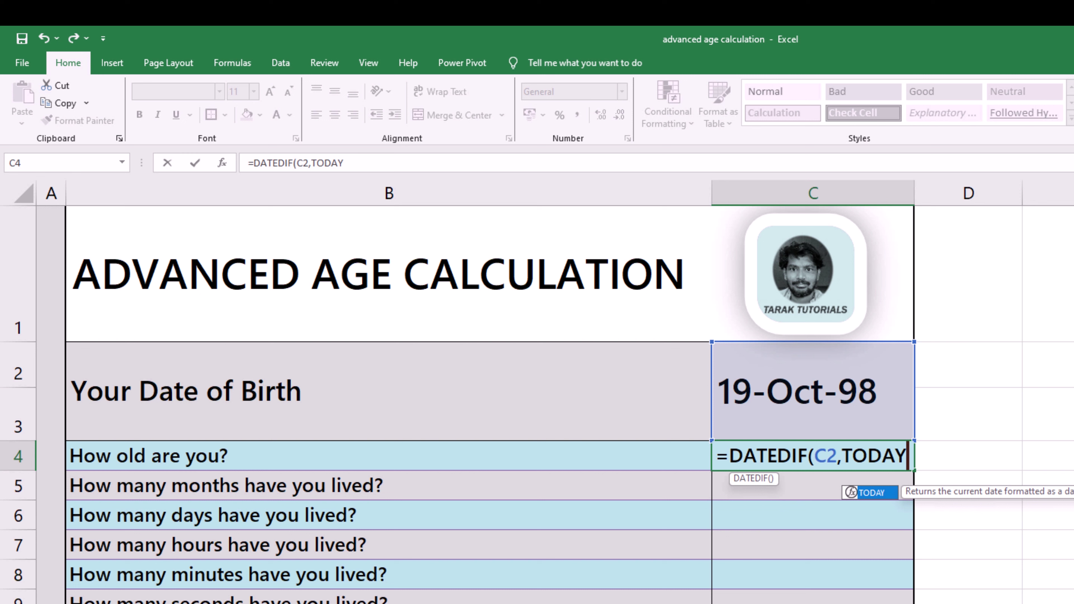
pyautogui.write('(),')
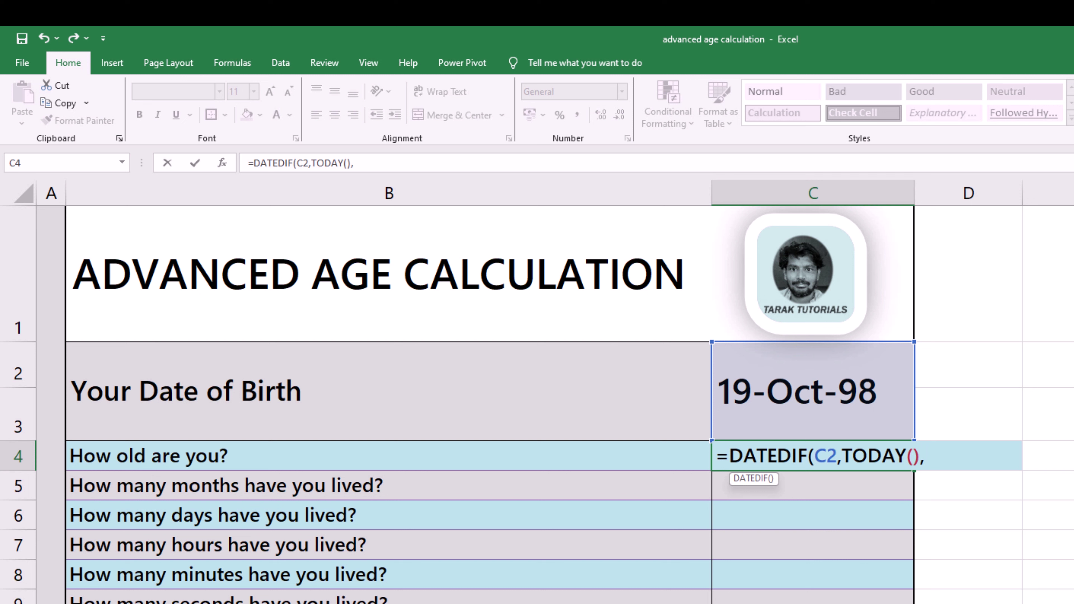
pyautogui.write('"')
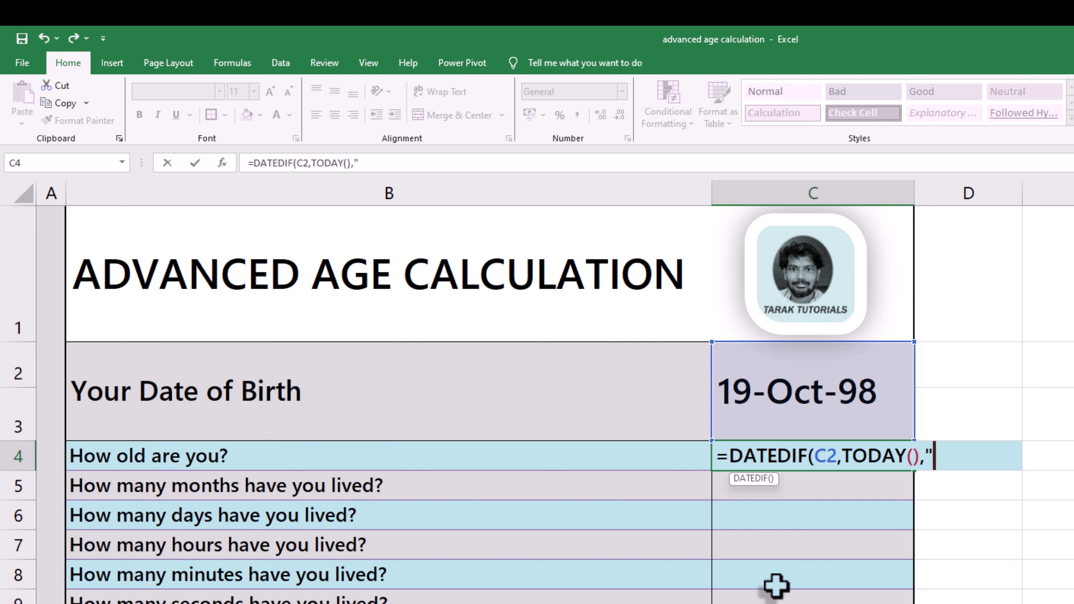
pyautogui.write('Y')
pyautogui.write('"')
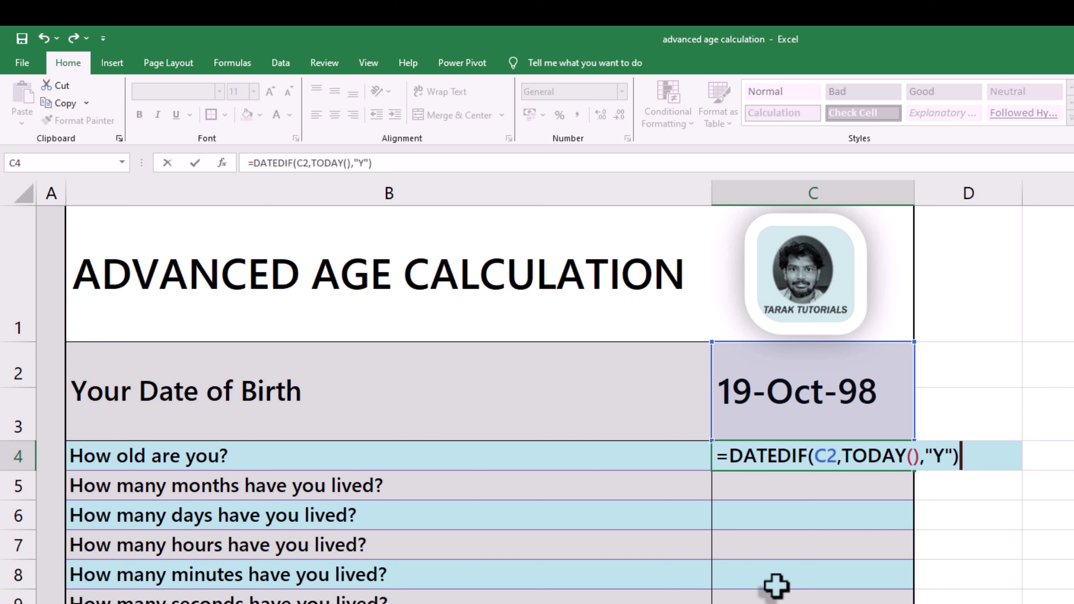
pyautogui.press('Return')
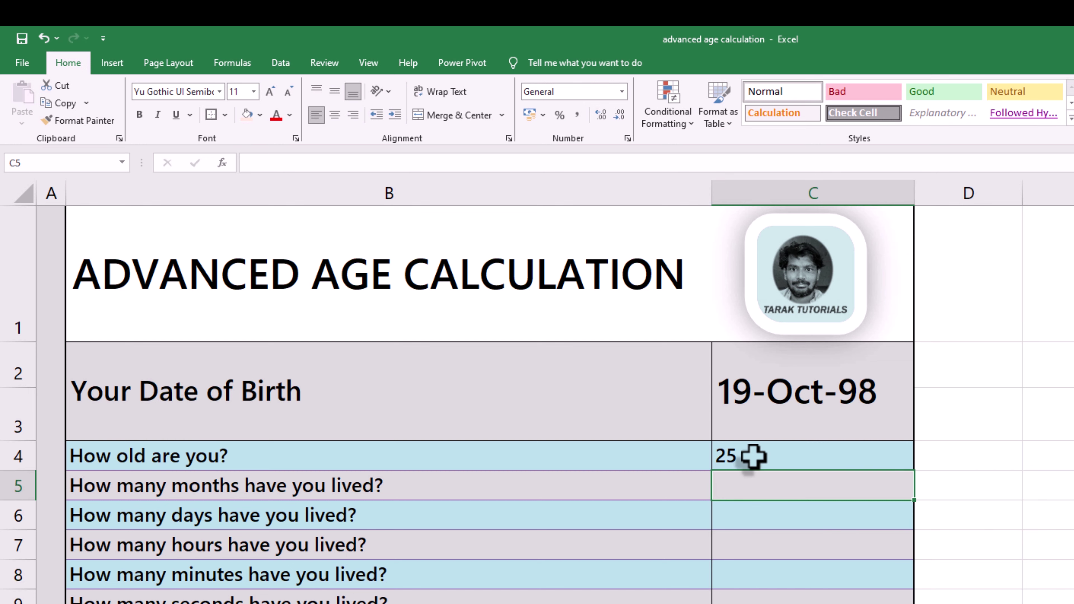
# Append &" Years" to the C4 DATEDIF formula so it displays 25 Years
pyautogui.doubleClick(748, 455)
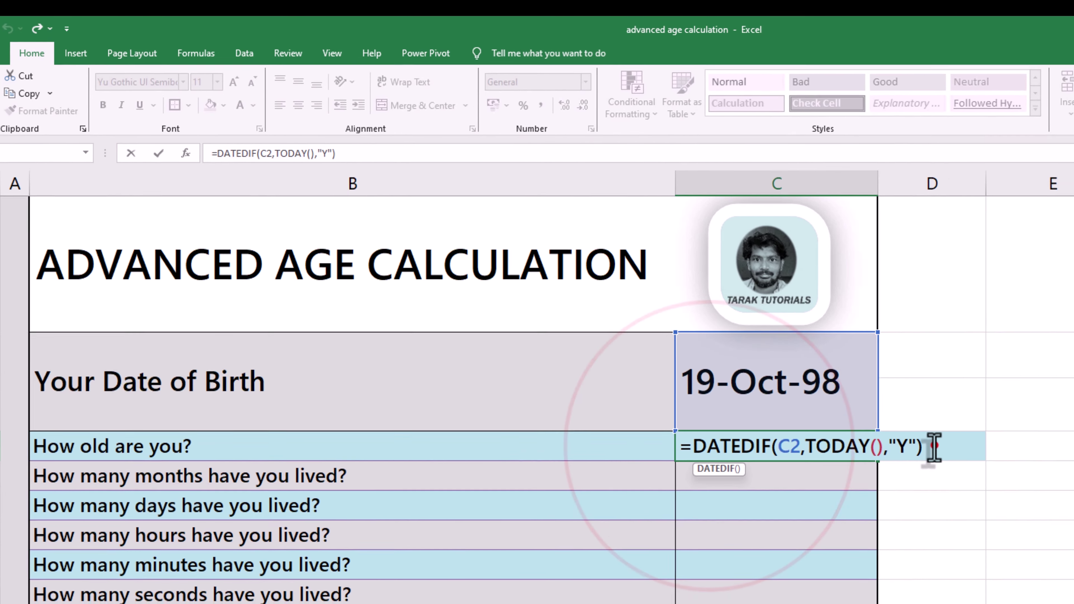
pyautogui.click(960, 457)
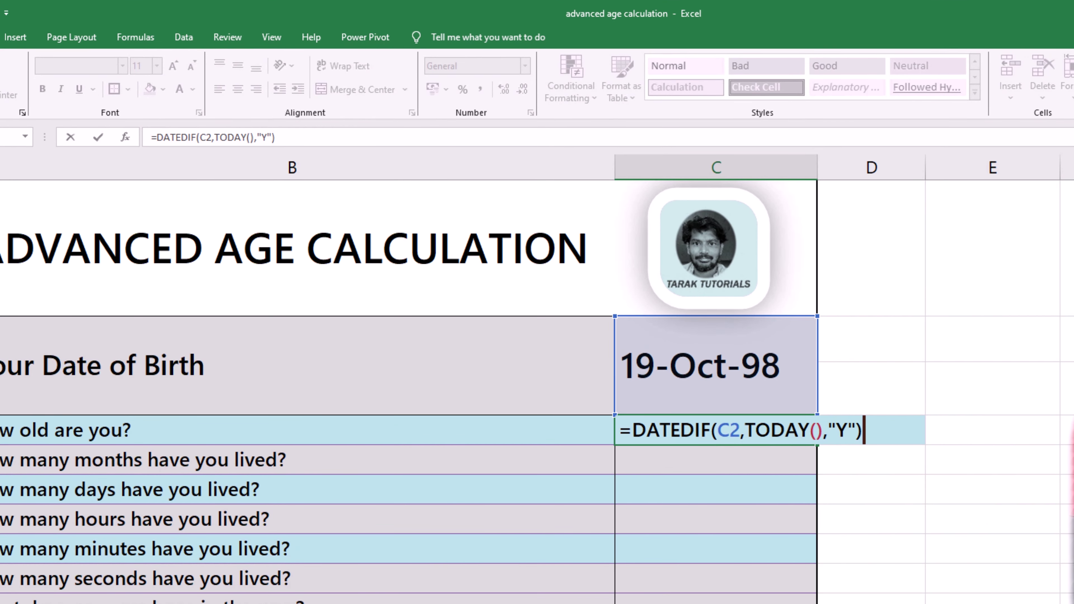
pyautogui.write('&" Y')
pyautogui.write('ear')
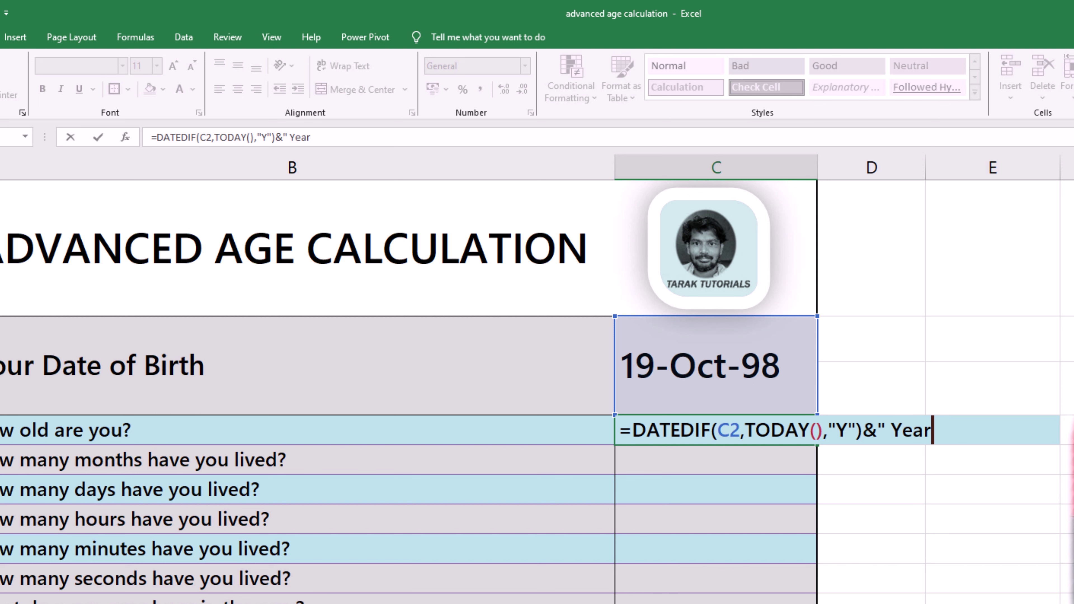
pyautogui.write('s')
pyautogui.press('Return')
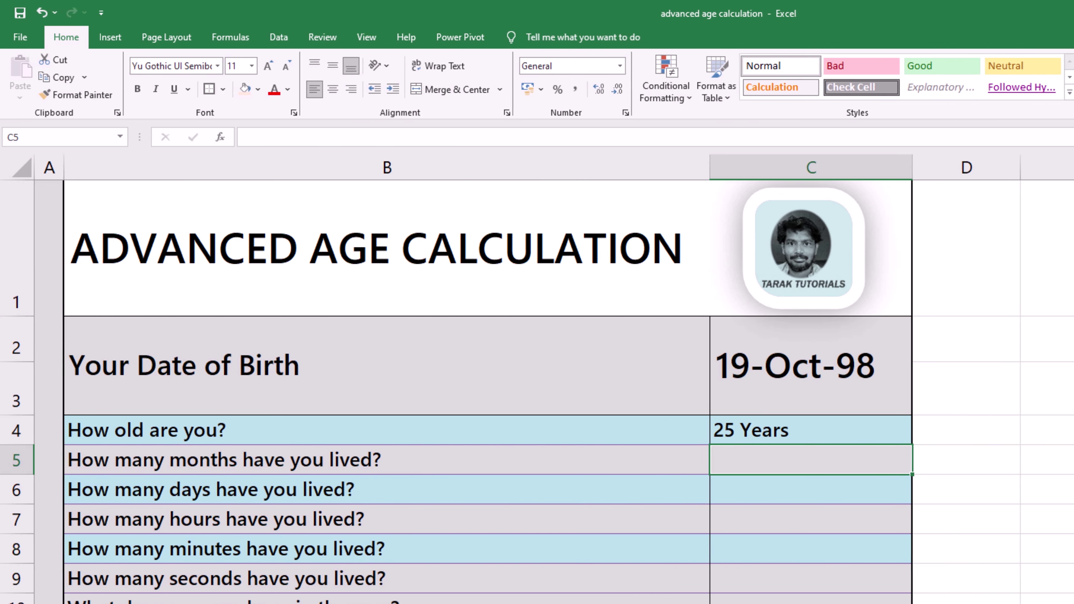
pyautogui.click(773, 428)
pyautogui.doubleClick(775, 429)
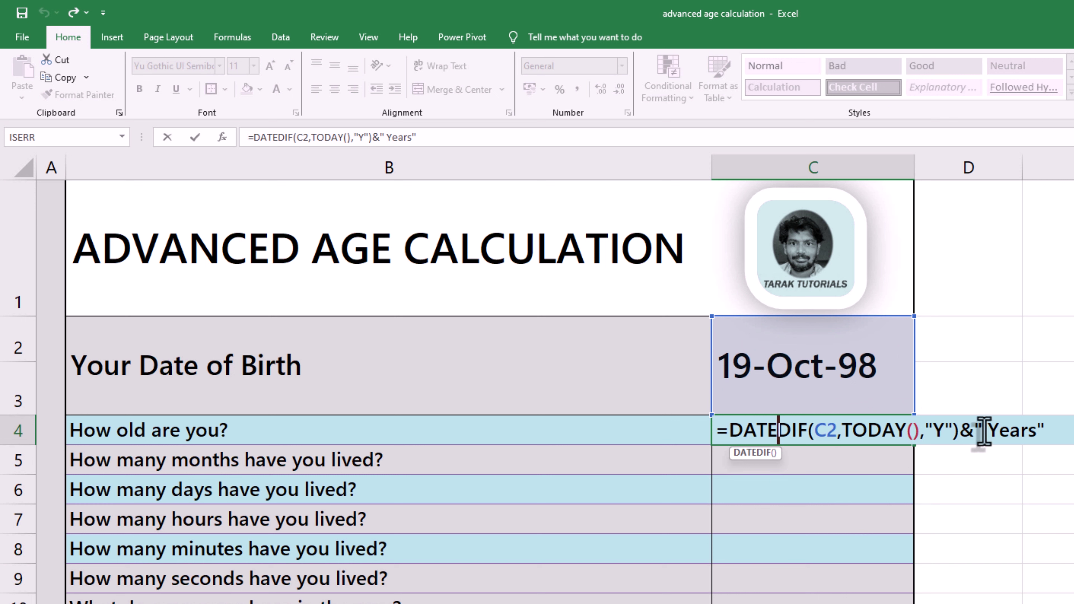
pyautogui.click(983, 431)
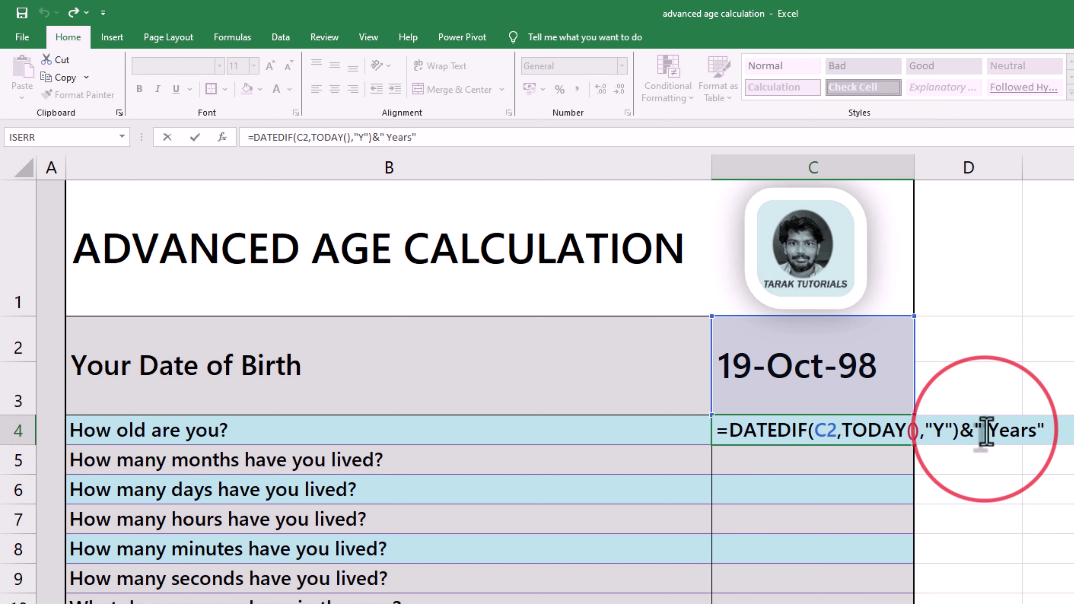
pyautogui.click(988, 432)
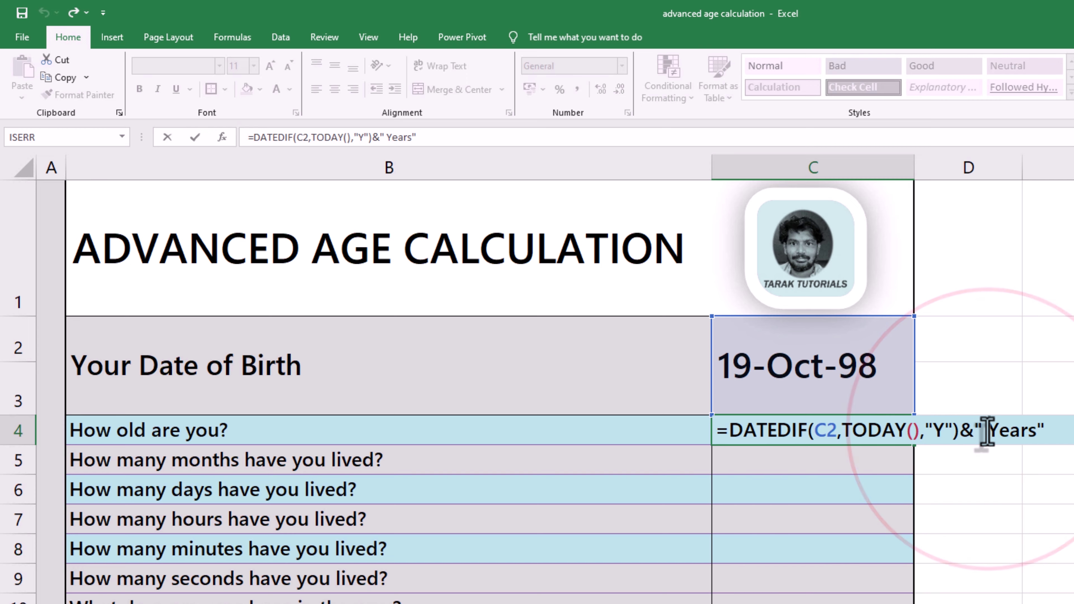
pyautogui.press('Return')
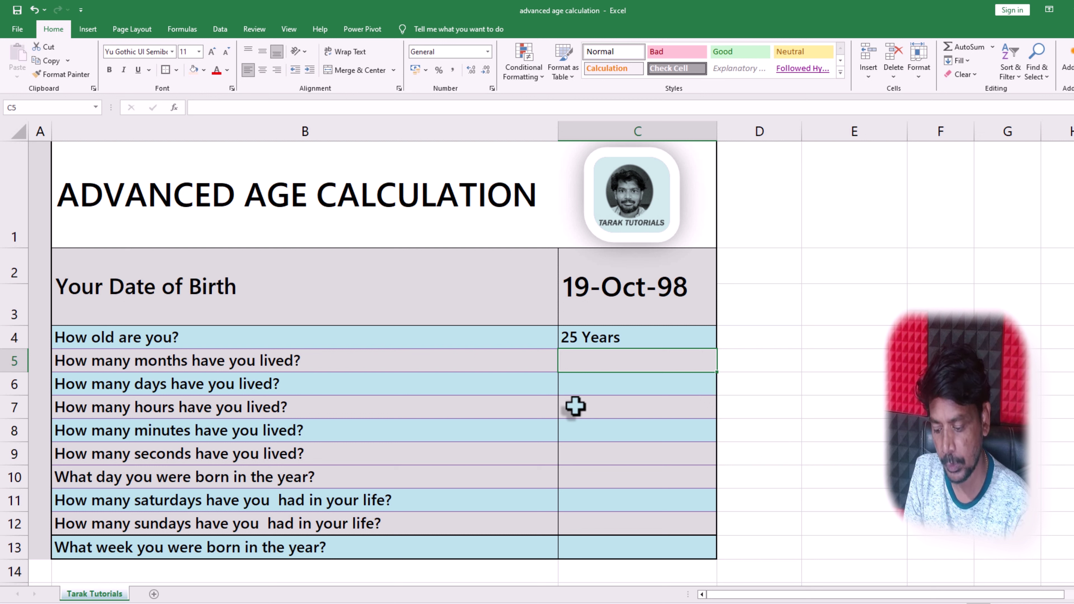
# Enter =DATEDIF(C2,TODAY(),"M") in C5 to count months lived
pyautogui.write('=DA')
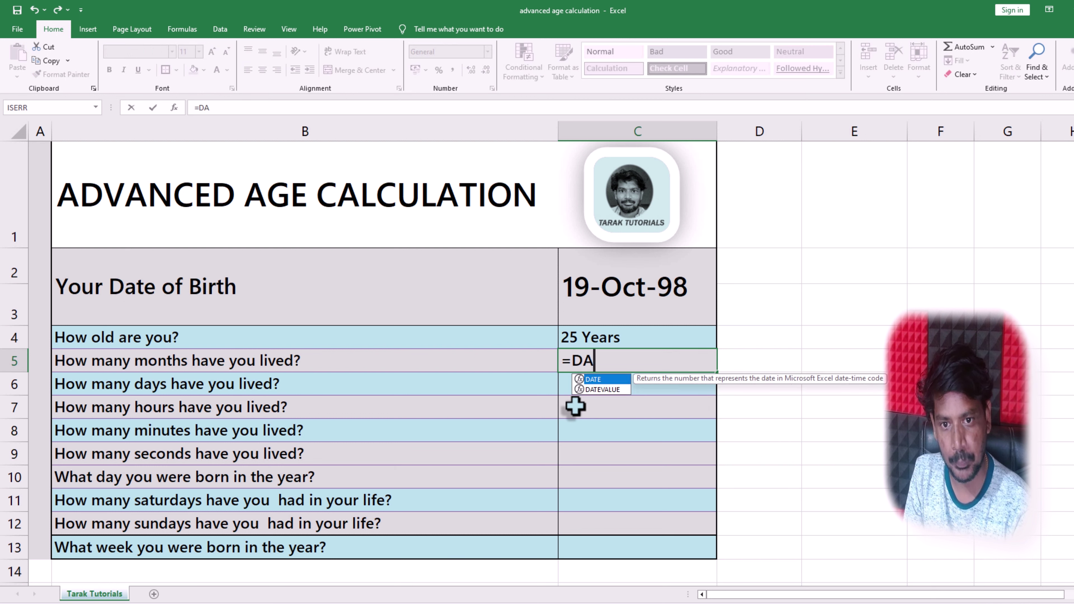
pyautogui.write('TED')
pyautogui.write('IF')
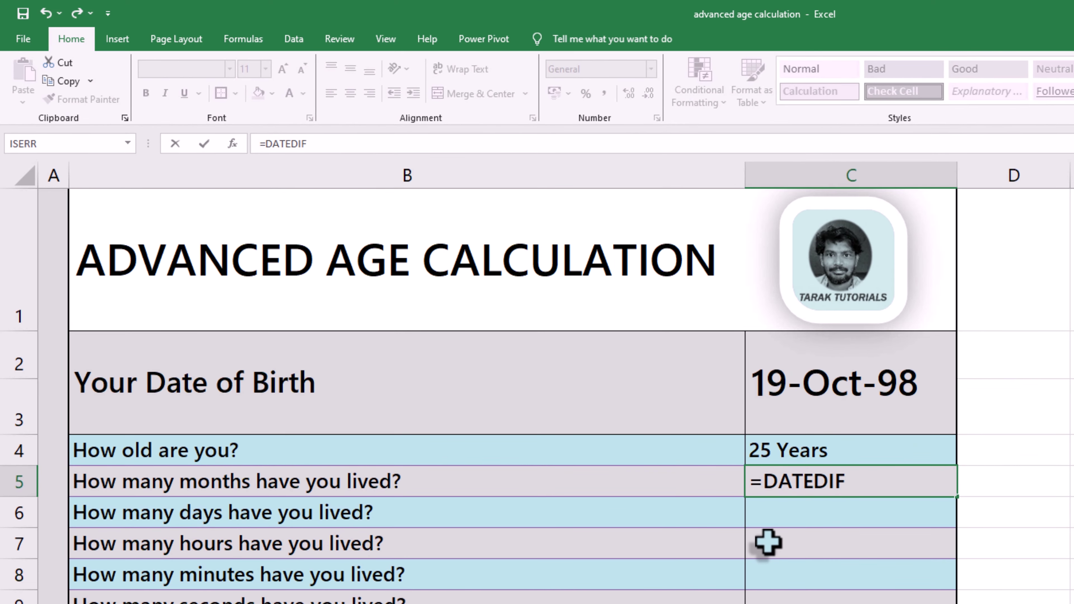
pyautogui.write('(')
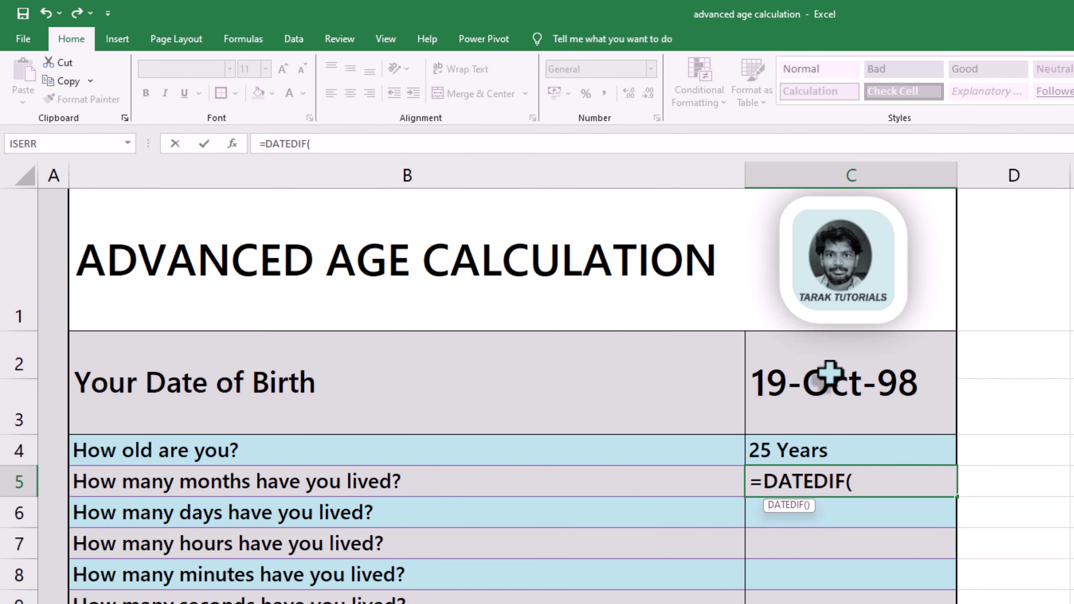
pyautogui.click(829, 373)
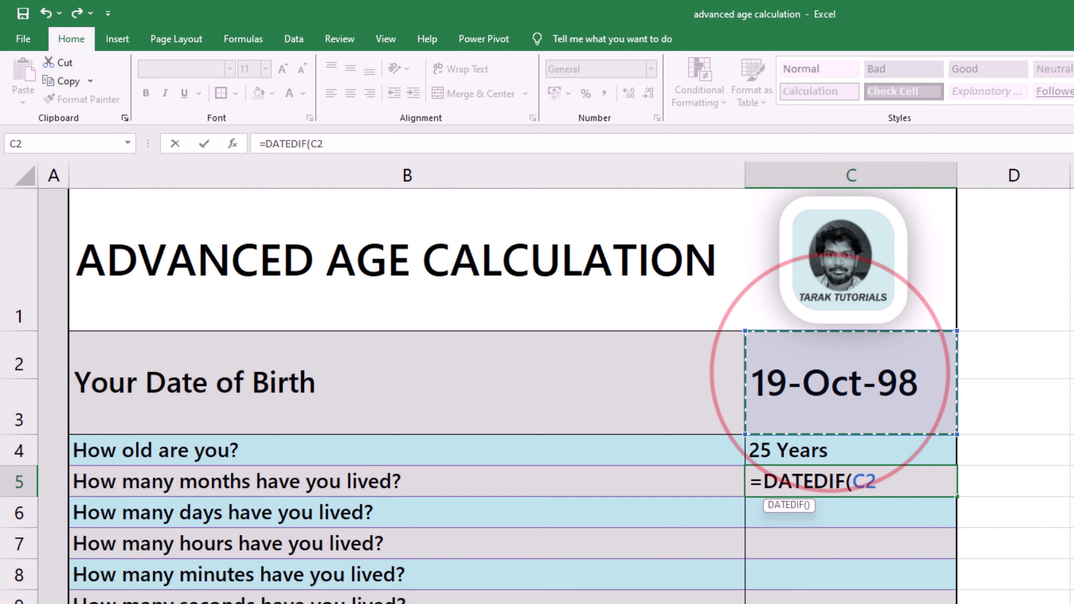
pyautogui.write(',')
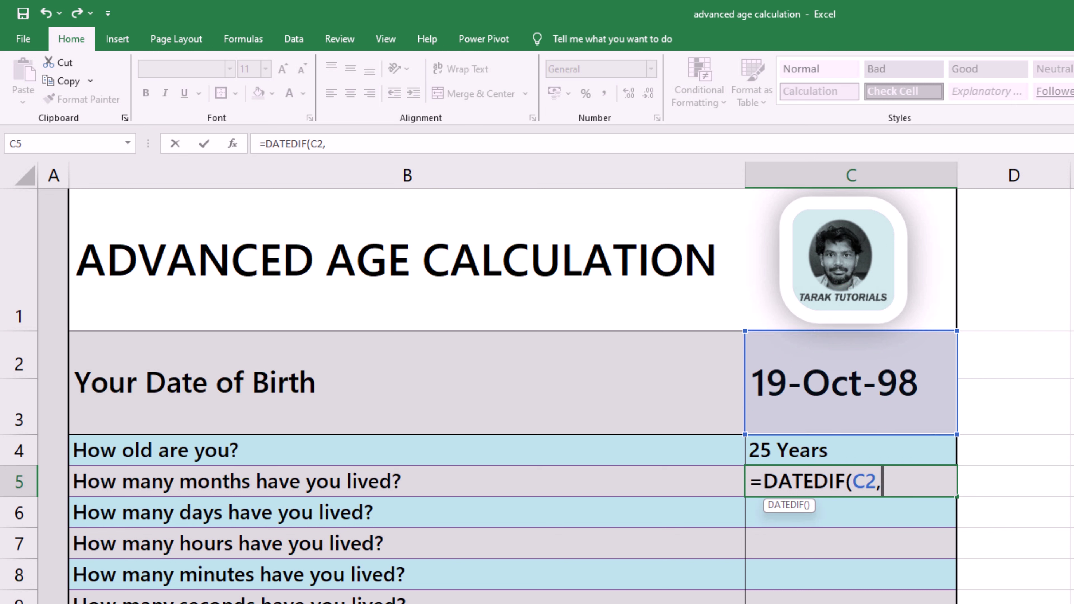
pyautogui.write('TOD')
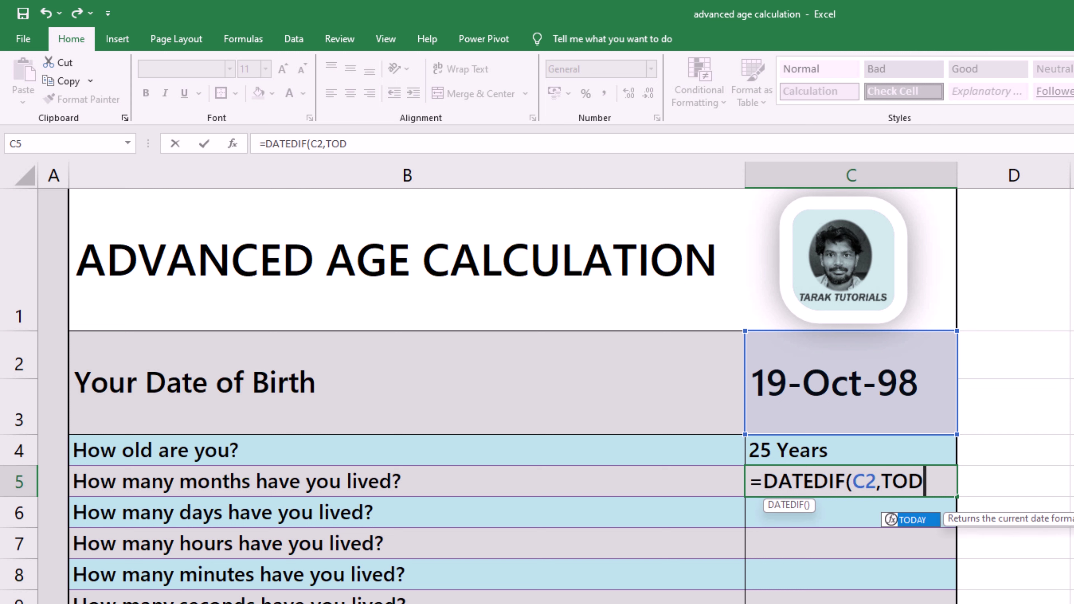
pyautogui.write('AY(')
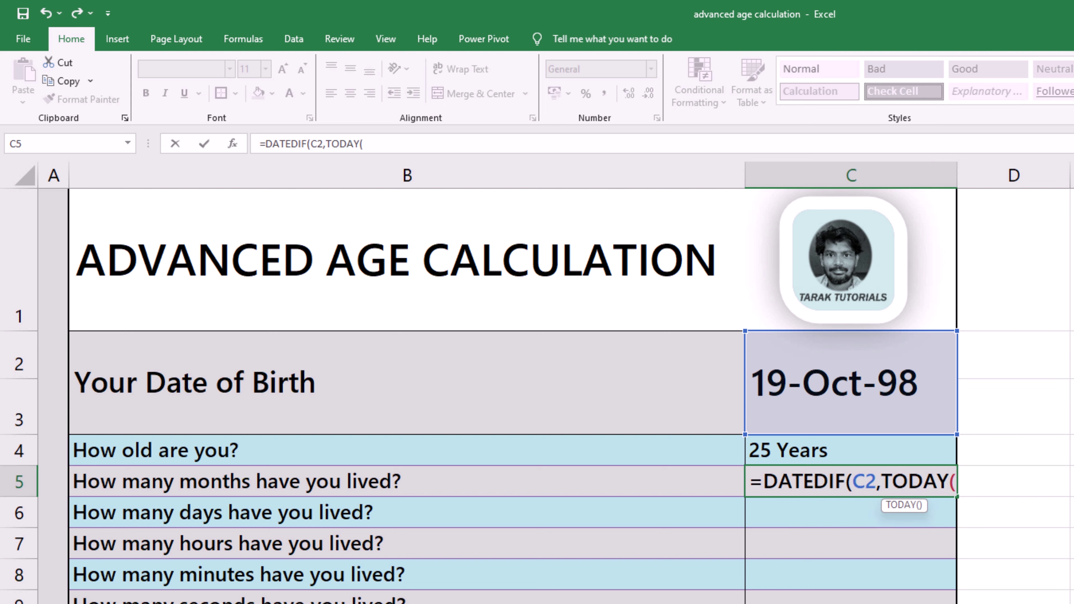
pyautogui.write('),')
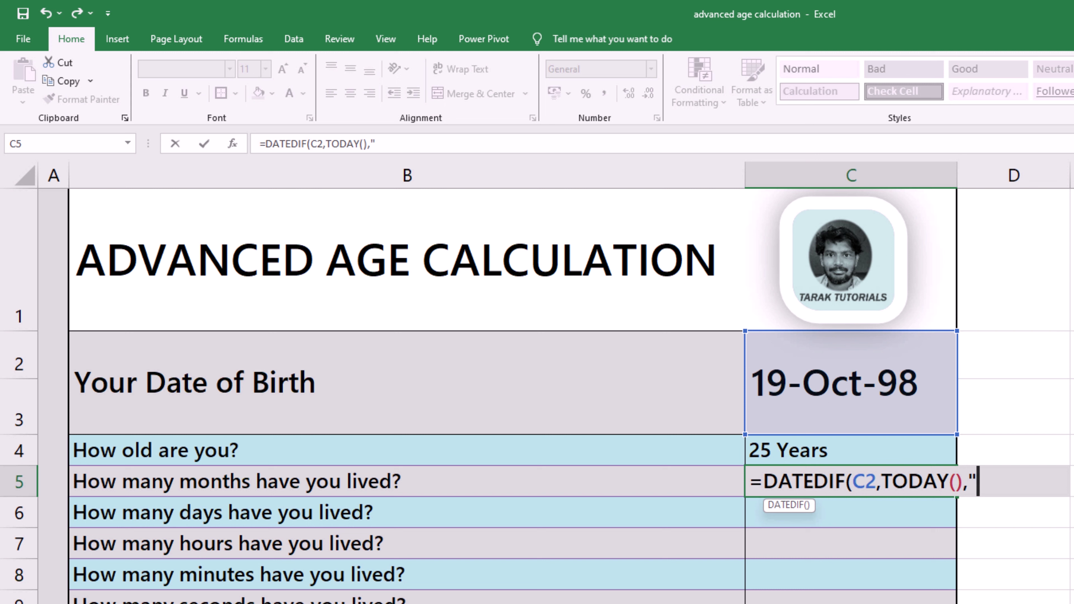
pyautogui.write('M')
pyautogui.write('"')
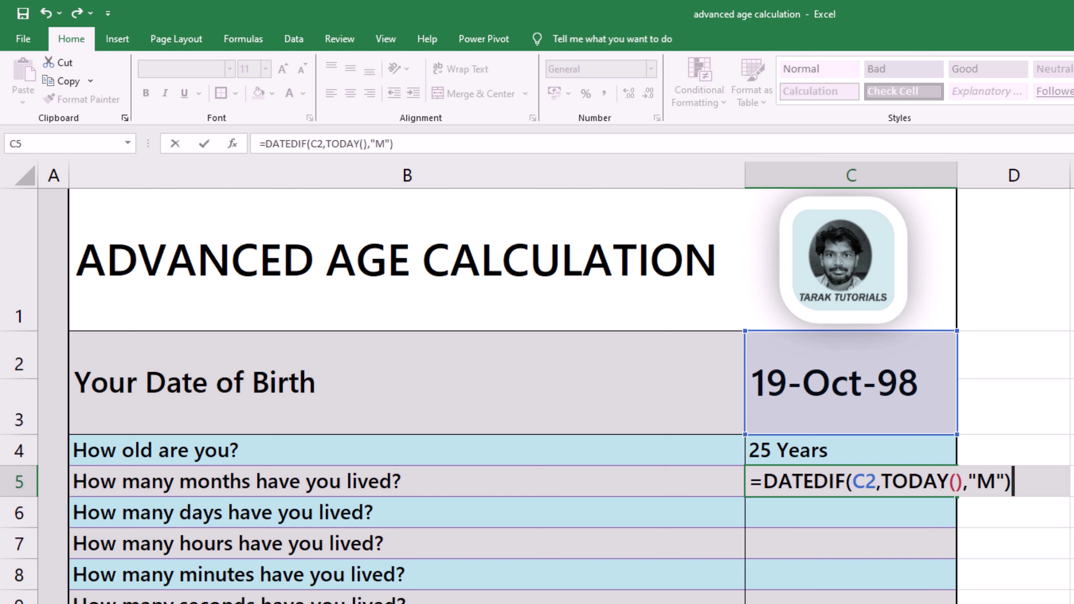
pyautogui.press('Return')
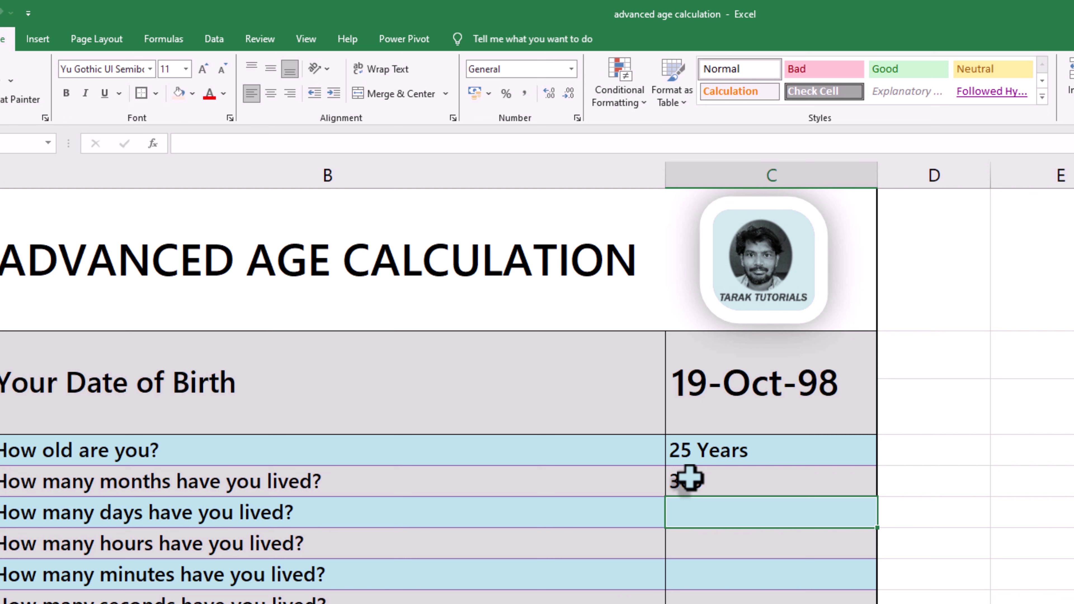
# Append &" Months" to the C5 formula so it reads 303 Months
pyautogui.doubleClick(696, 481)
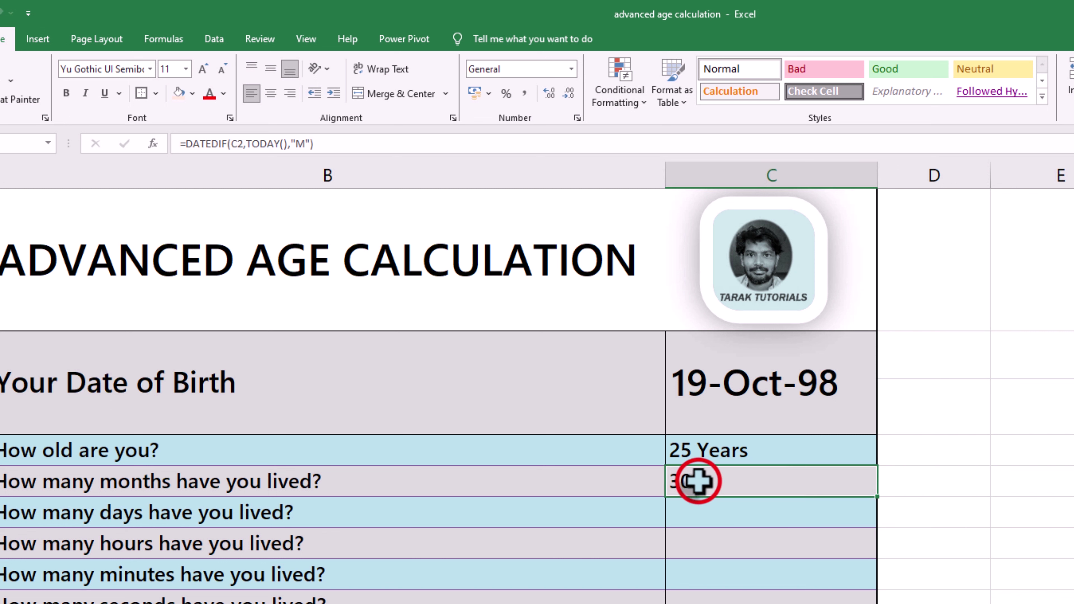
pyautogui.click(937, 481)
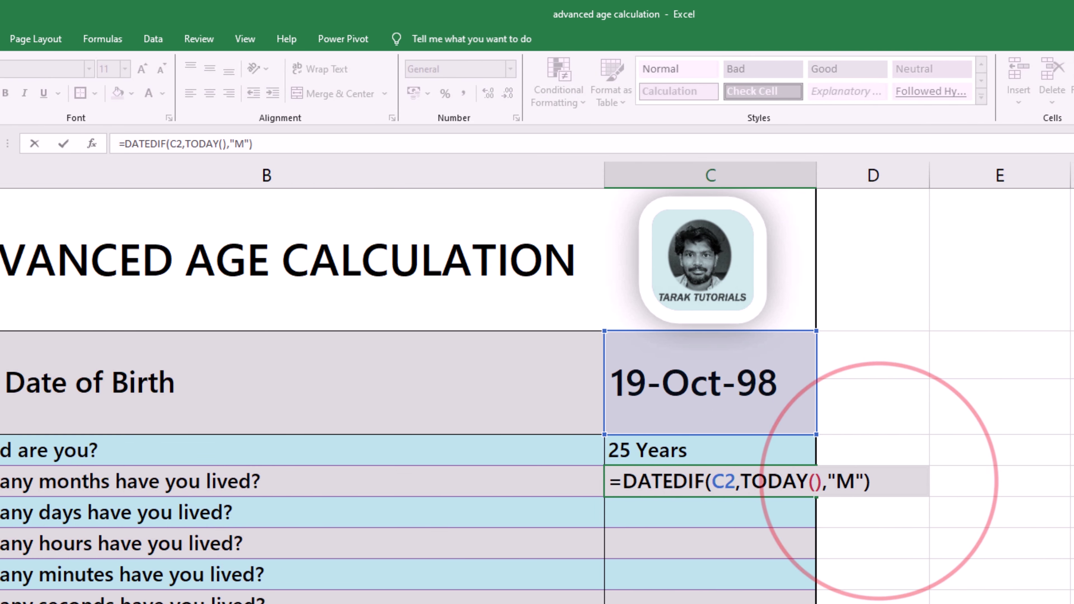
pyautogui.write('&" M')
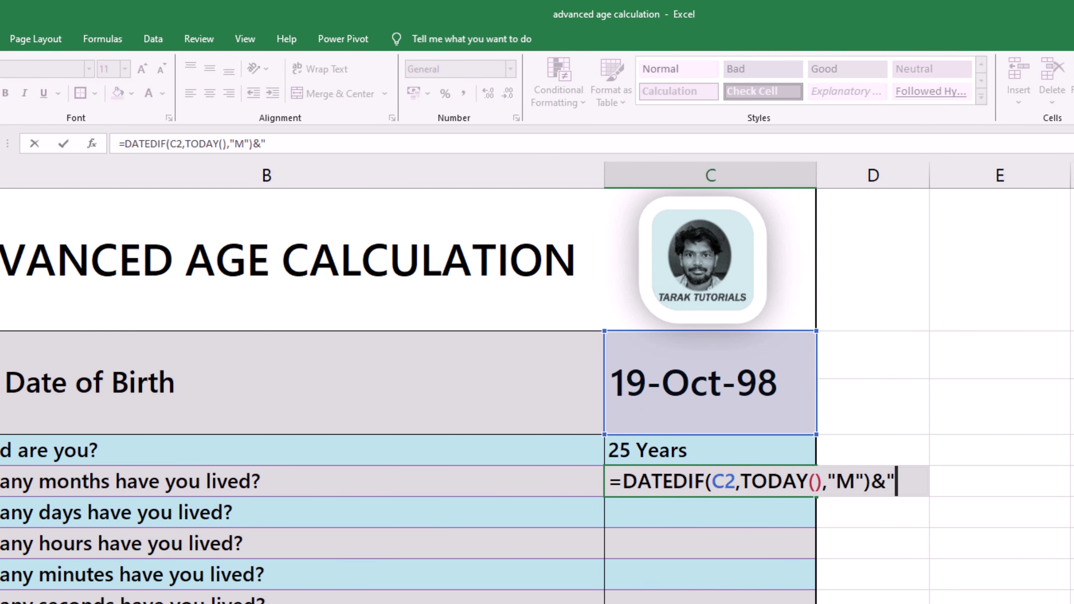
pyautogui.write('ont')
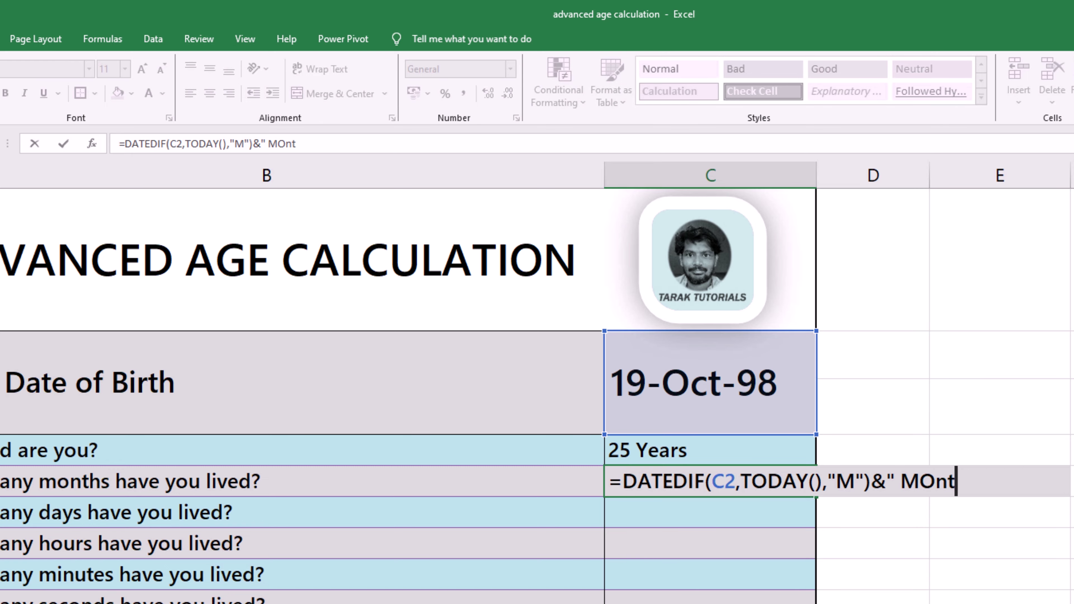
pyautogui.write('hs')
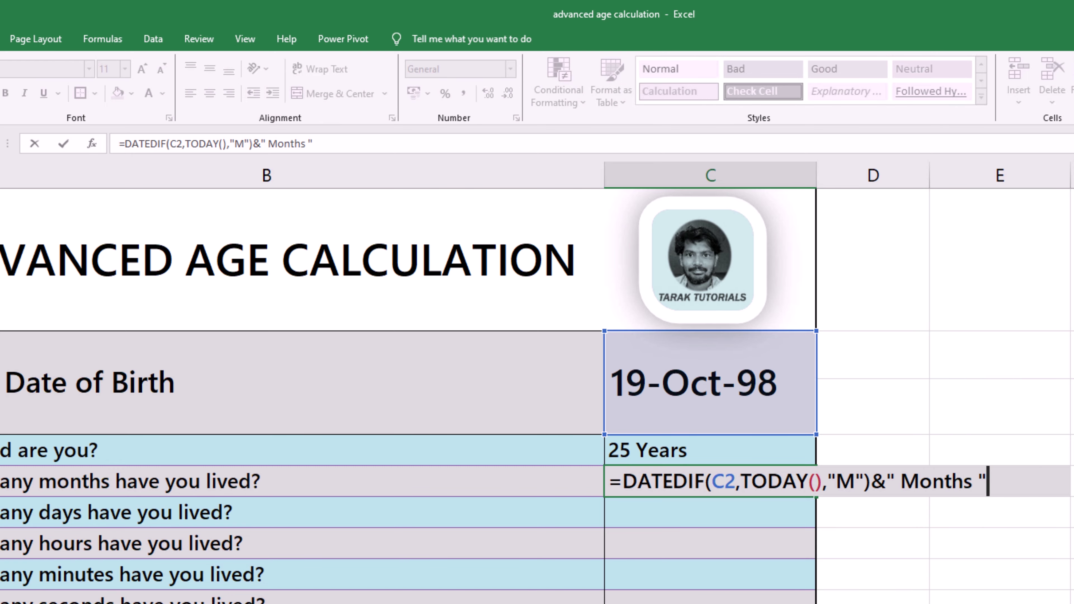
pyautogui.press('Return')
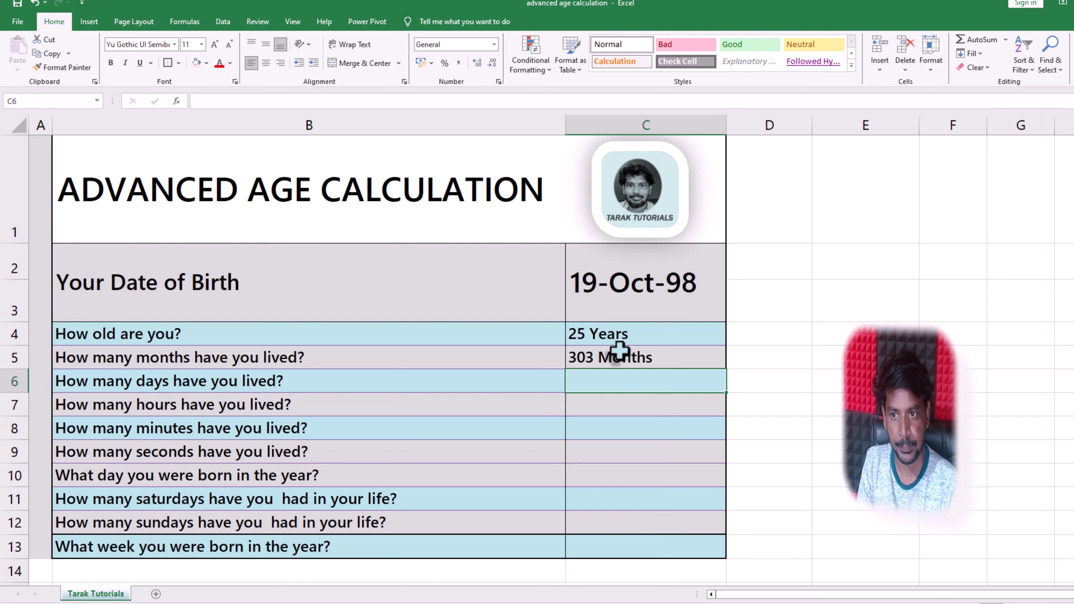
pyautogui.click(105, 383)
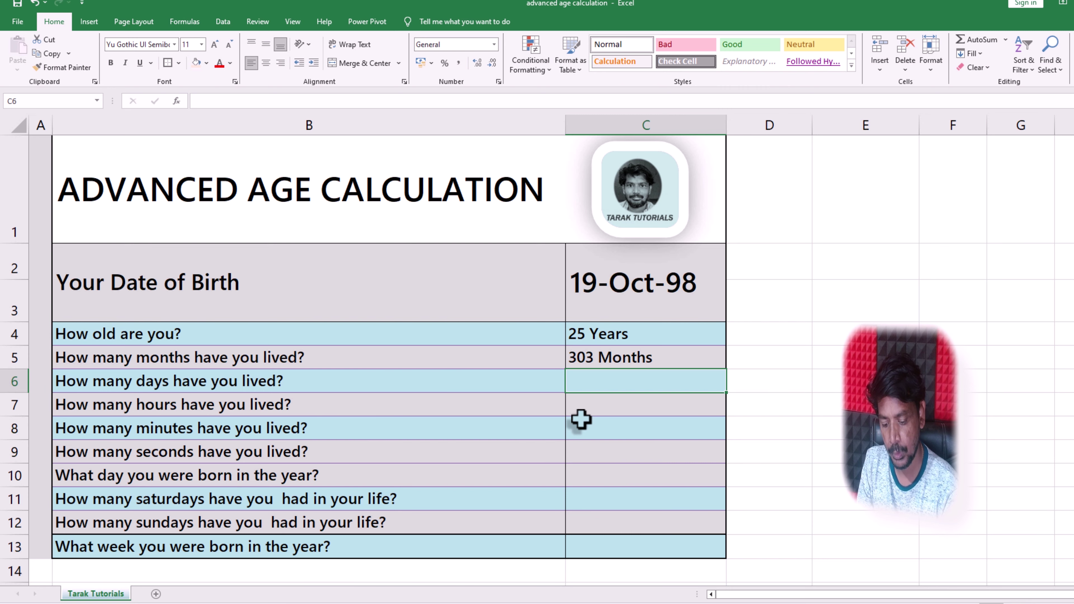
# Enter =DATEDIF(C2,TODAY(),"D") in C6 to count days lived
pyautogui.write('=DATE')
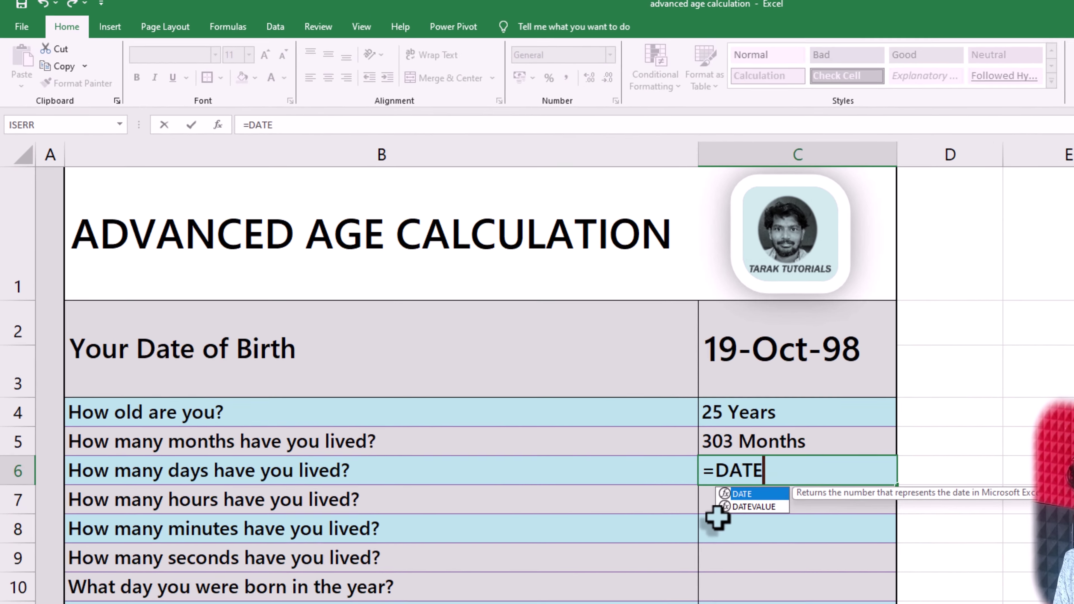
pyautogui.write('DIF')
pyautogui.write('(')
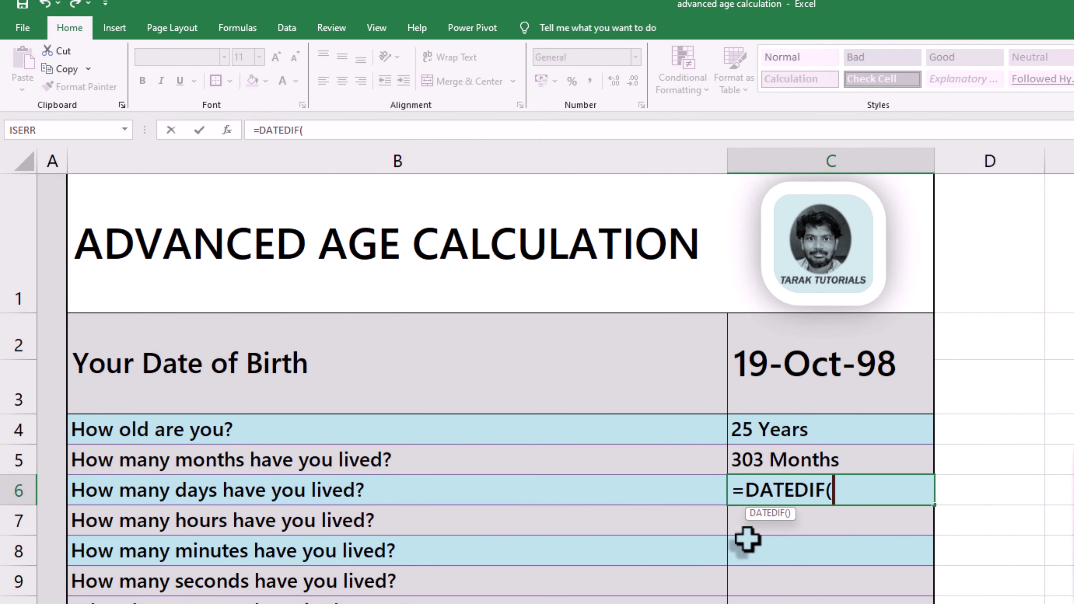
pyautogui.click(840, 350)
pyautogui.write(',')
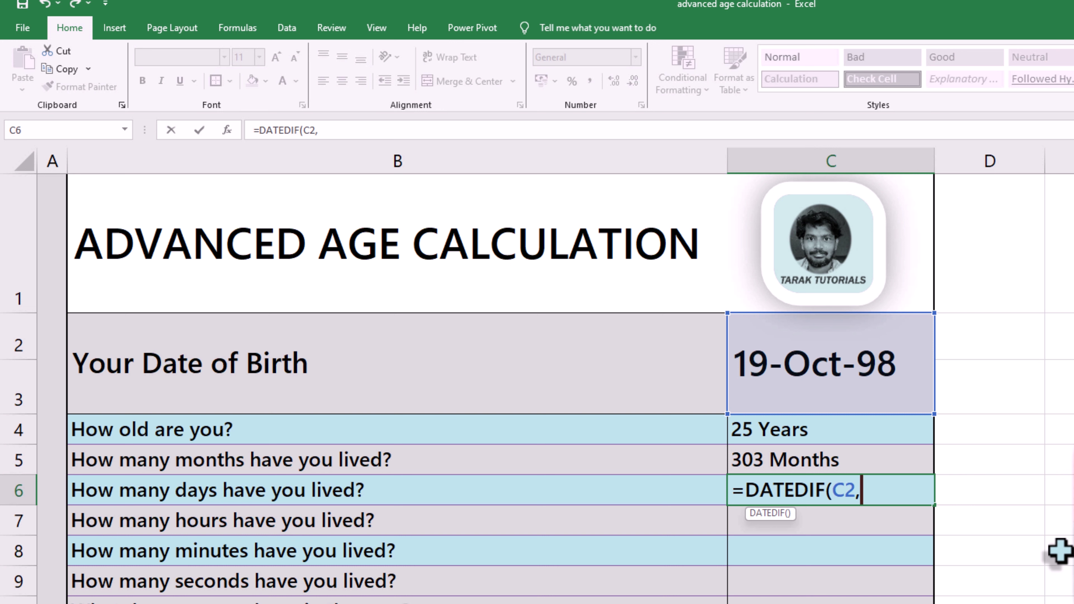
pyautogui.write('TOD')
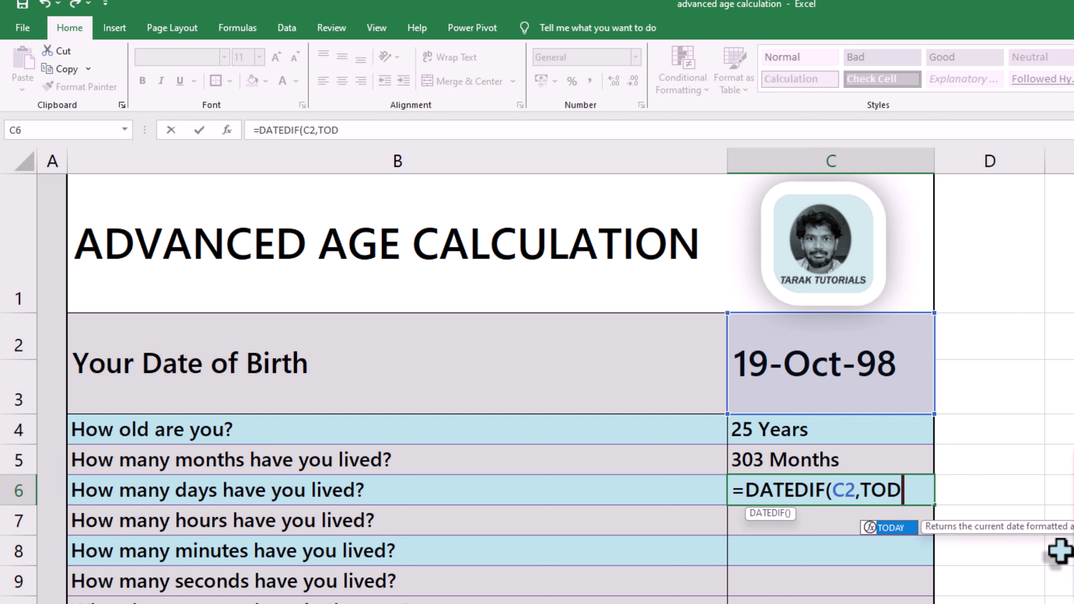
pyautogui.write('AY(),')
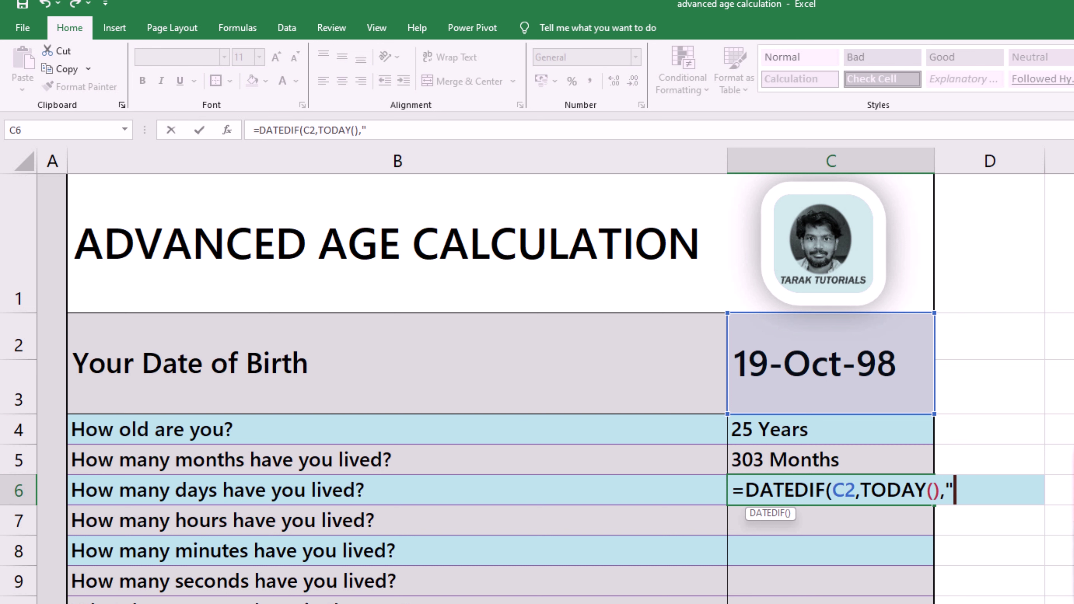
pyautogui.write('D')
pyautogui.write('")')
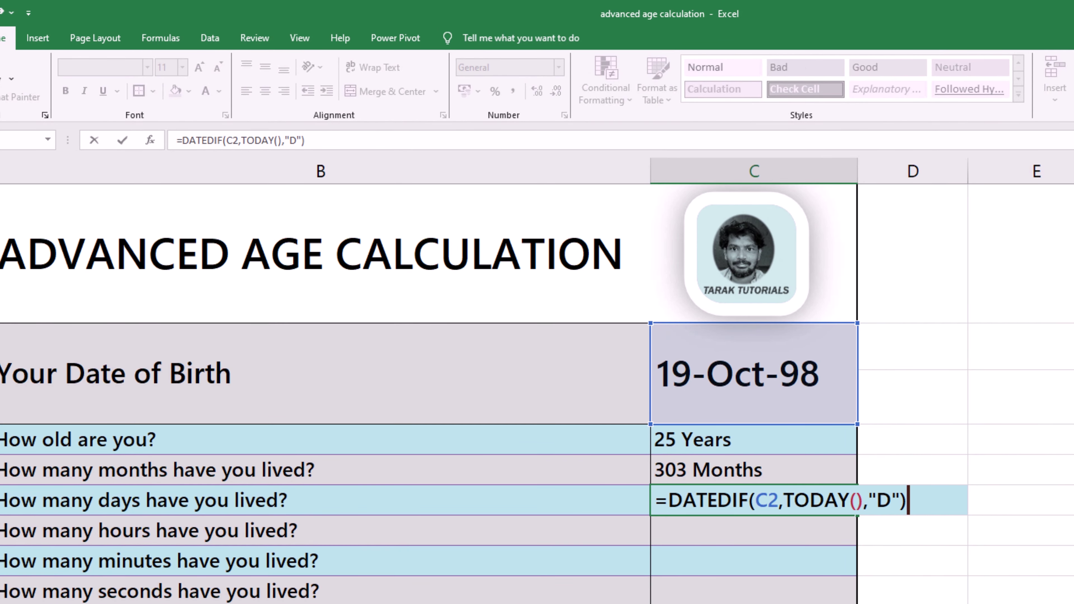
pyautogui.press('Return')
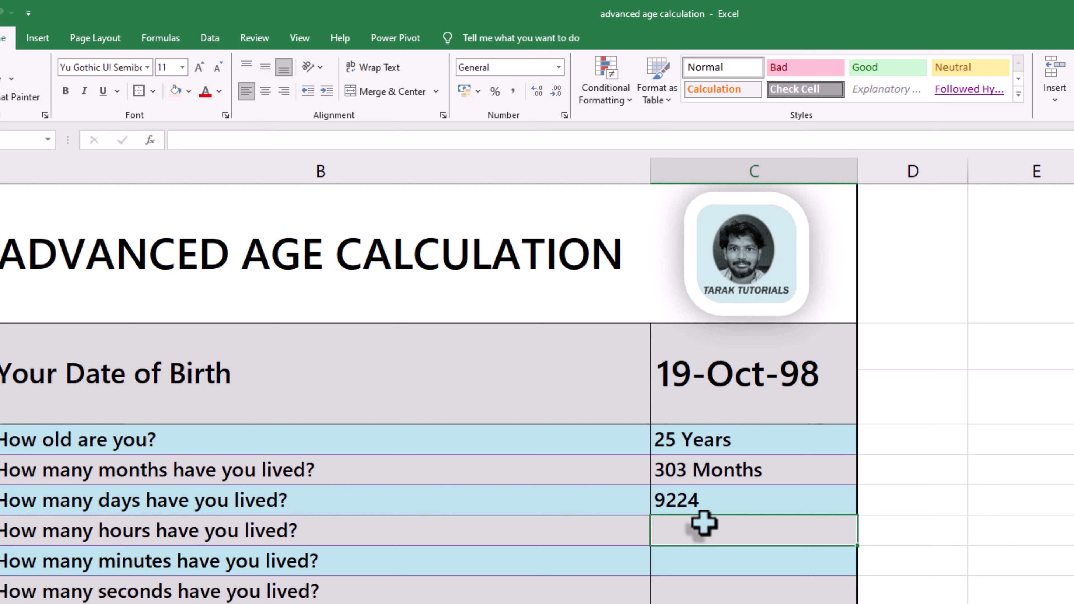
# Append &" Days " to the C6 formula so it reads 9224 Days
pyautogui.doubleClick(703, 500)
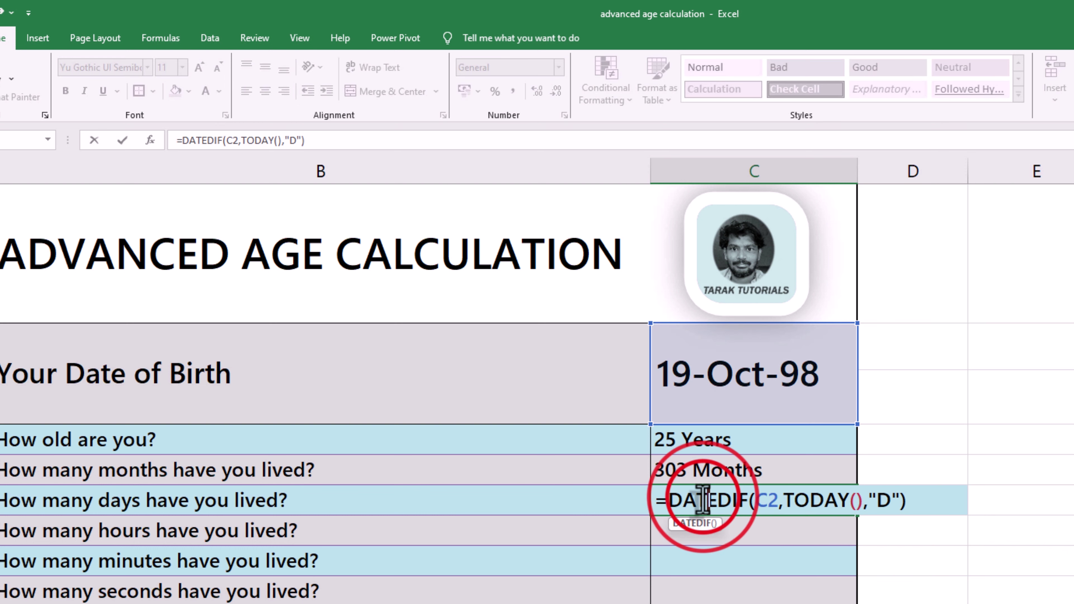
pyautogui.click(907, 502)
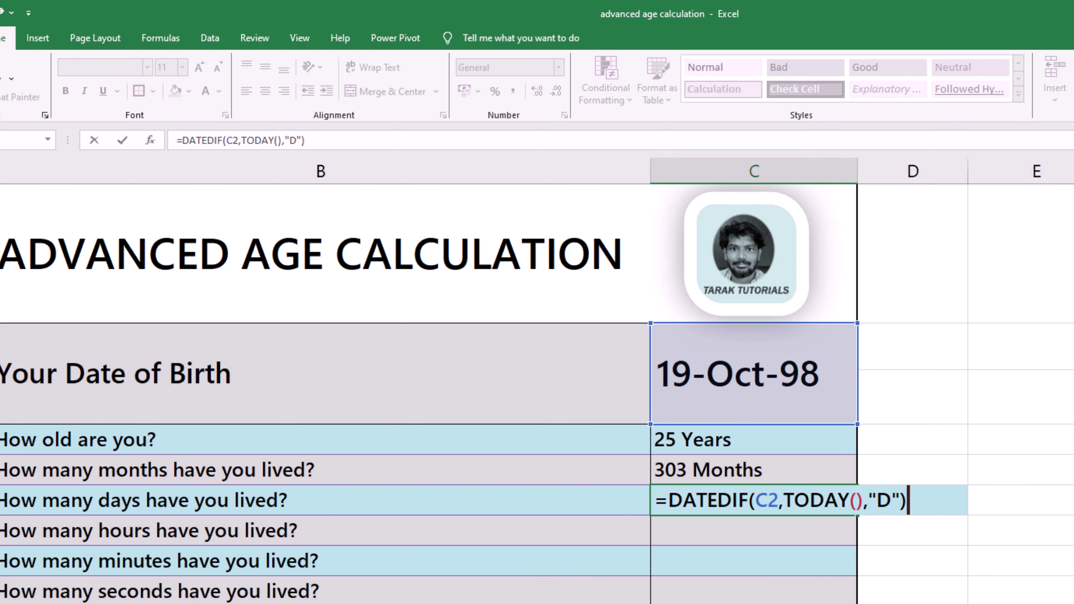
pyautogui.write('&" ')
pyautogui.write('D')
pyautogui.write('ays ')
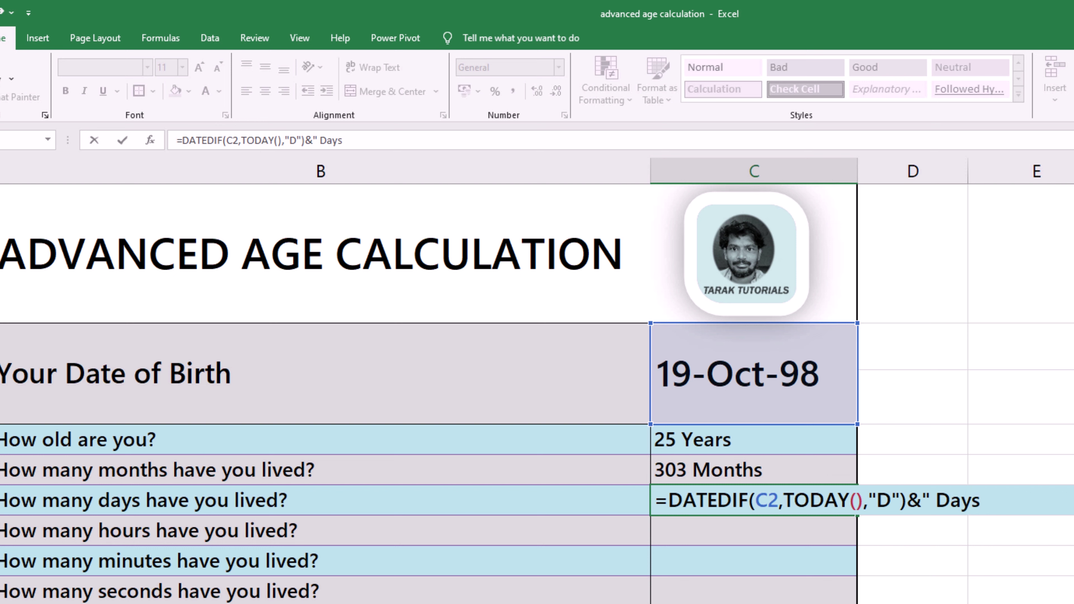
pyautogui.write('"')
pyautogui.press('Return')
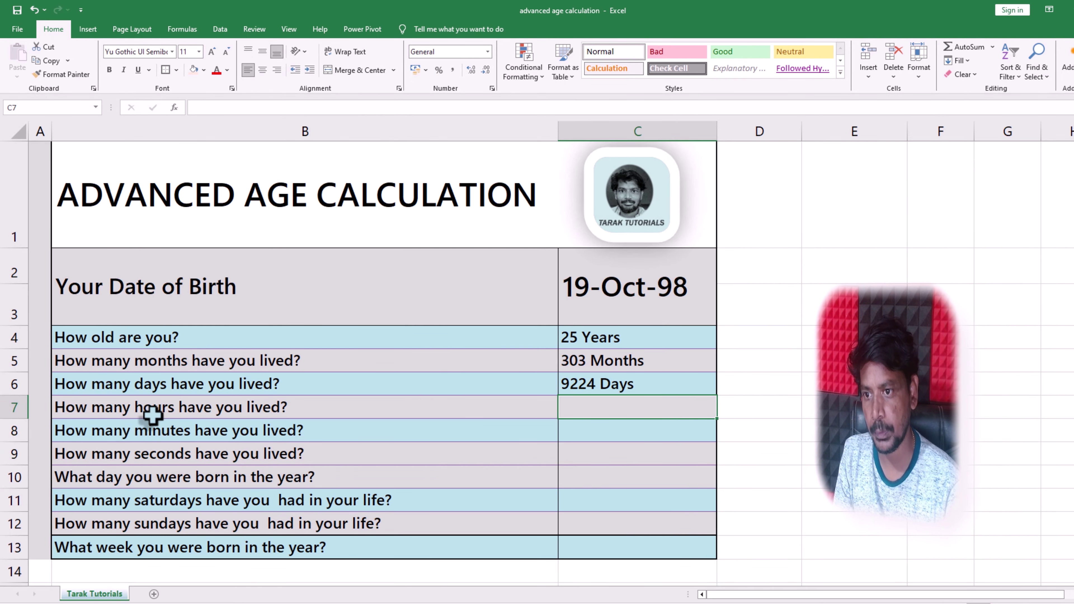
# Start a new formula with = in the hours-lived answer cell C7
pyautogui.click(252, 408)
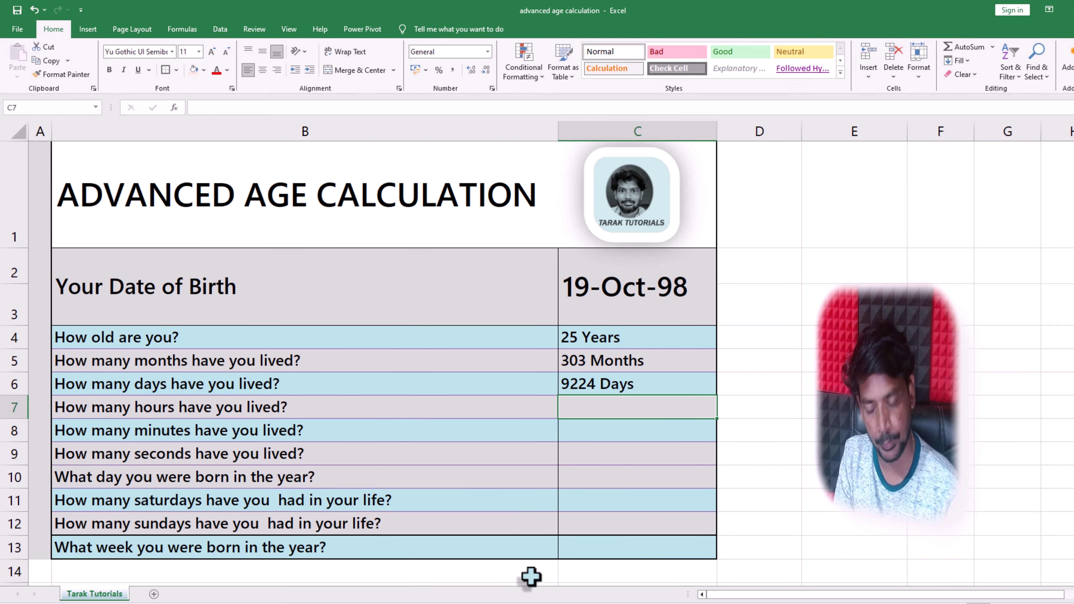
pyautogui.write('=')
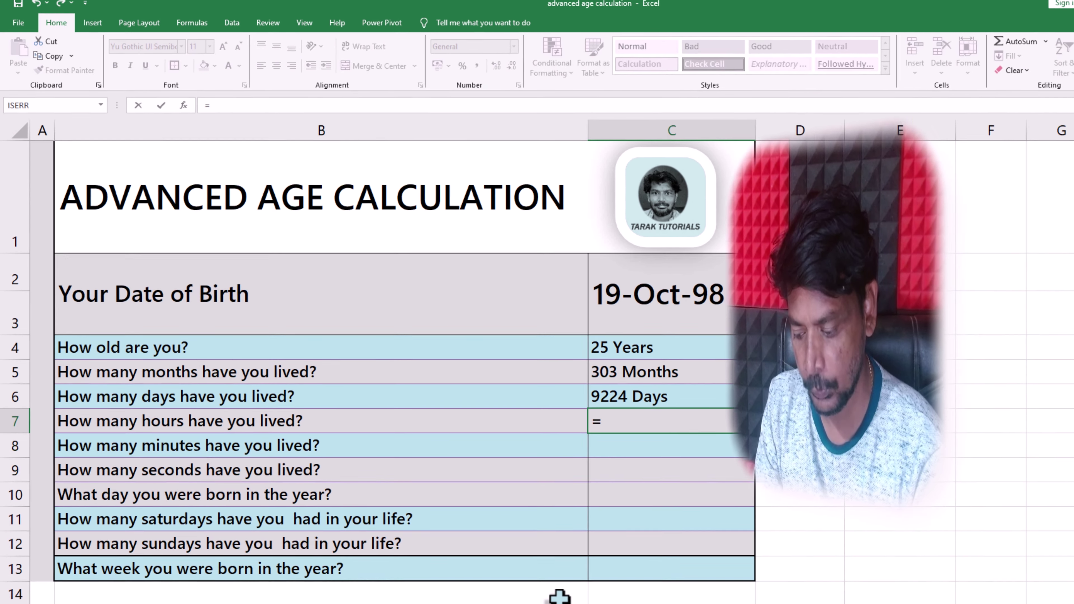
# Enter =DATEDIF(C2,TODAY(),"D") in C7 for days lived
pyautogui.write('date')
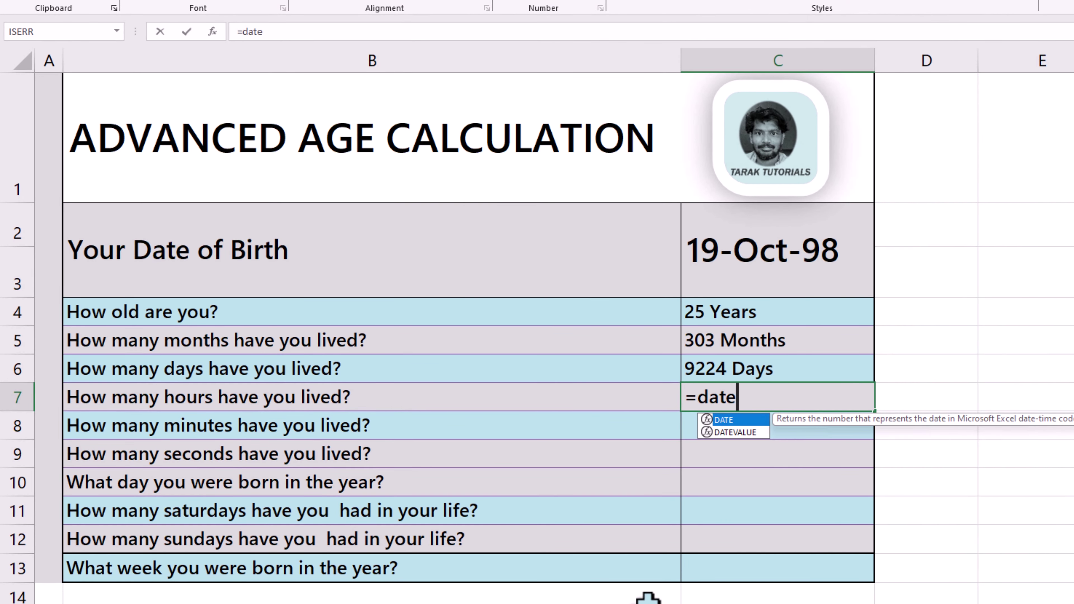
pyautogui.press('BackSpace')
pyautogui.press('BackSpace')
pyautogui.press('BackSpace')
pyautogui.press('BackSpace')
pyautogui.write('DAT')
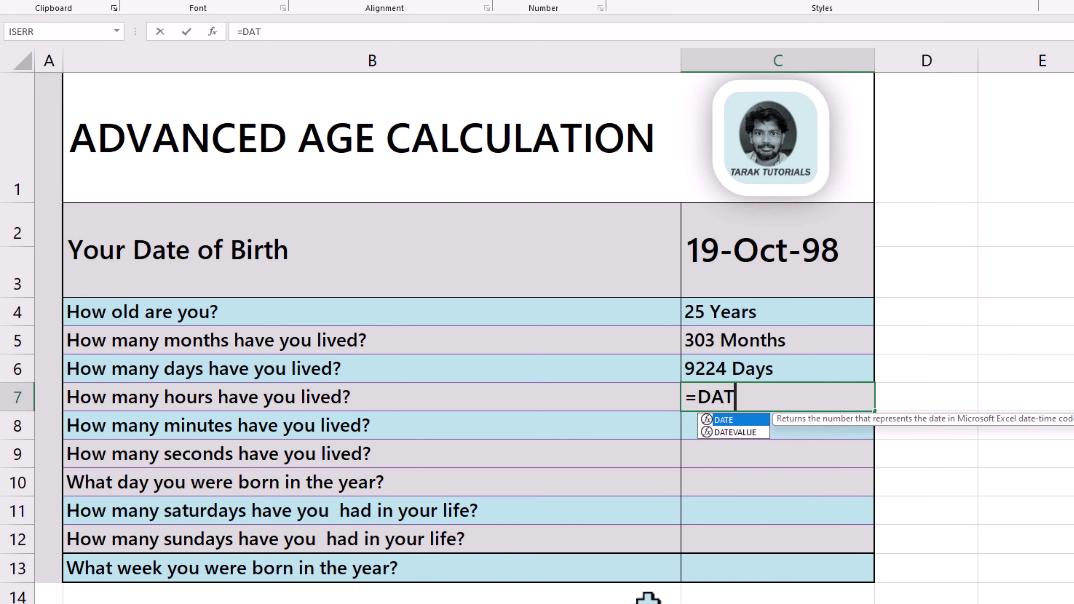
pyautogui.write('EDIF')
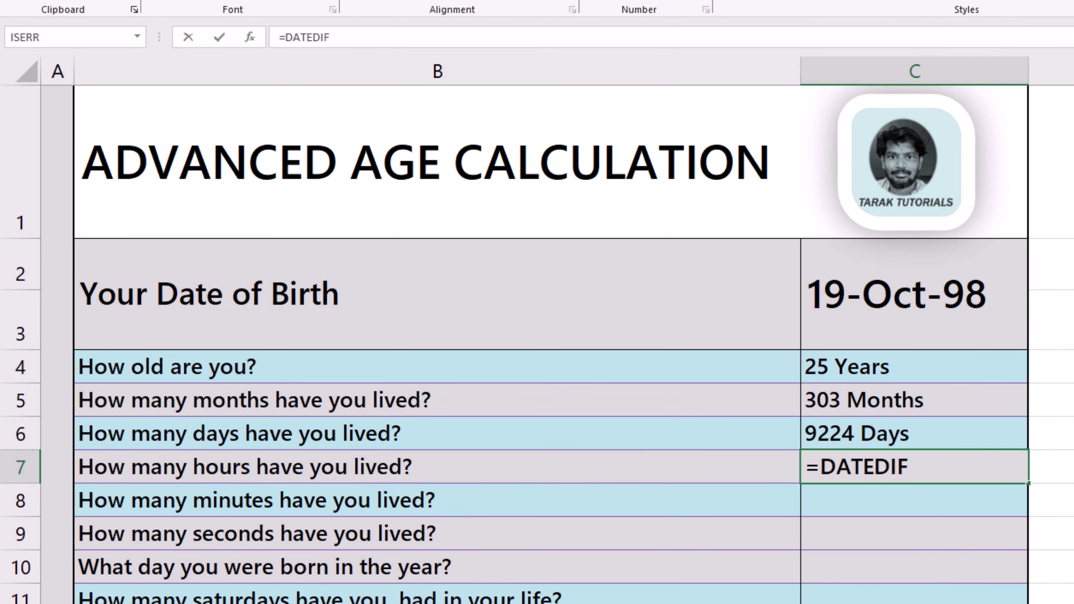
pyautogui.write('(')
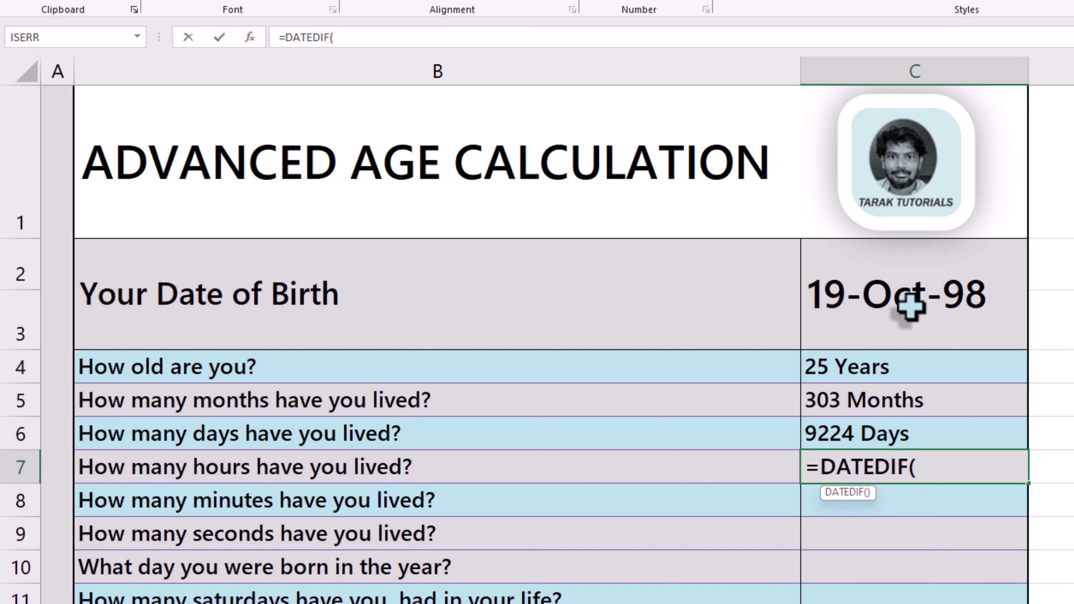
pyautogui.click(907, 308)
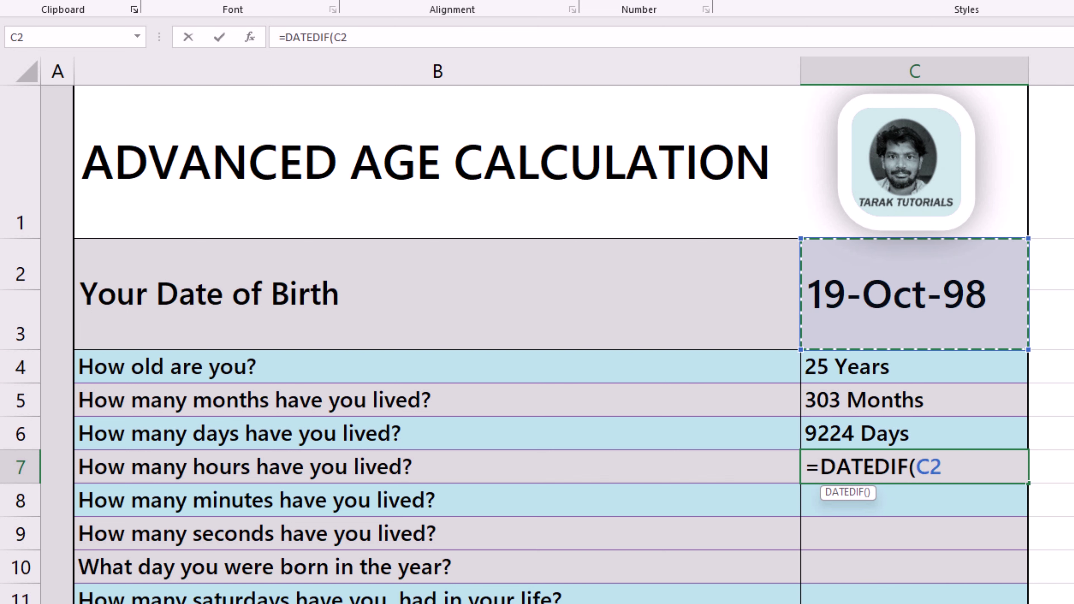
pyautogui.write(',')
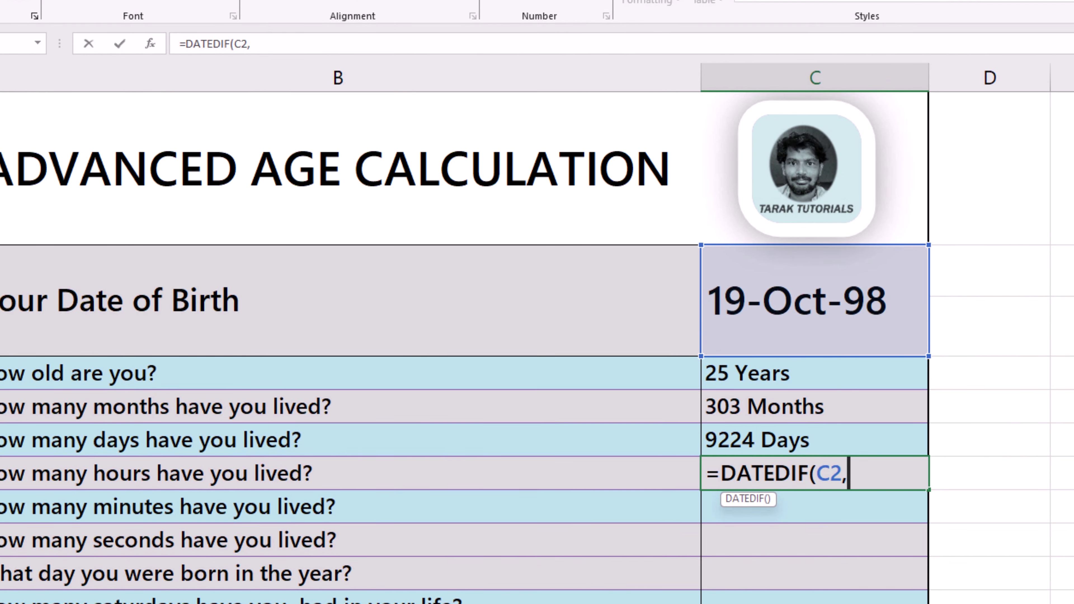
pyautogui.write('TODAY')
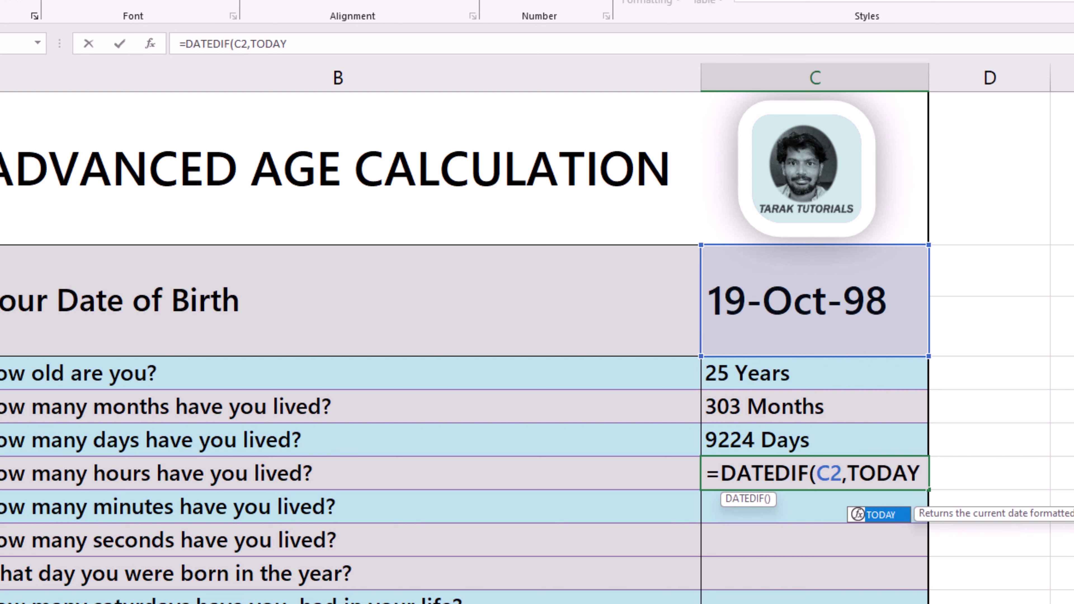
pyautogui.write('()')
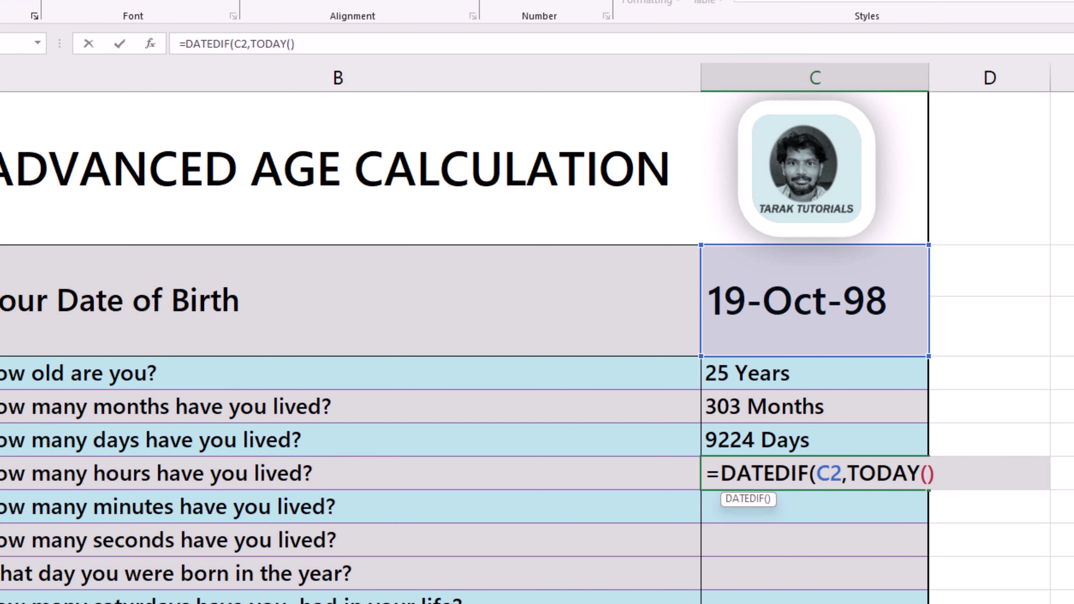
pyautogui.write(',"')
pyautogui.write('D:')
pyautogui.press('BackSpace')
pyautogui.write(')')
pyautogui.press('Return')
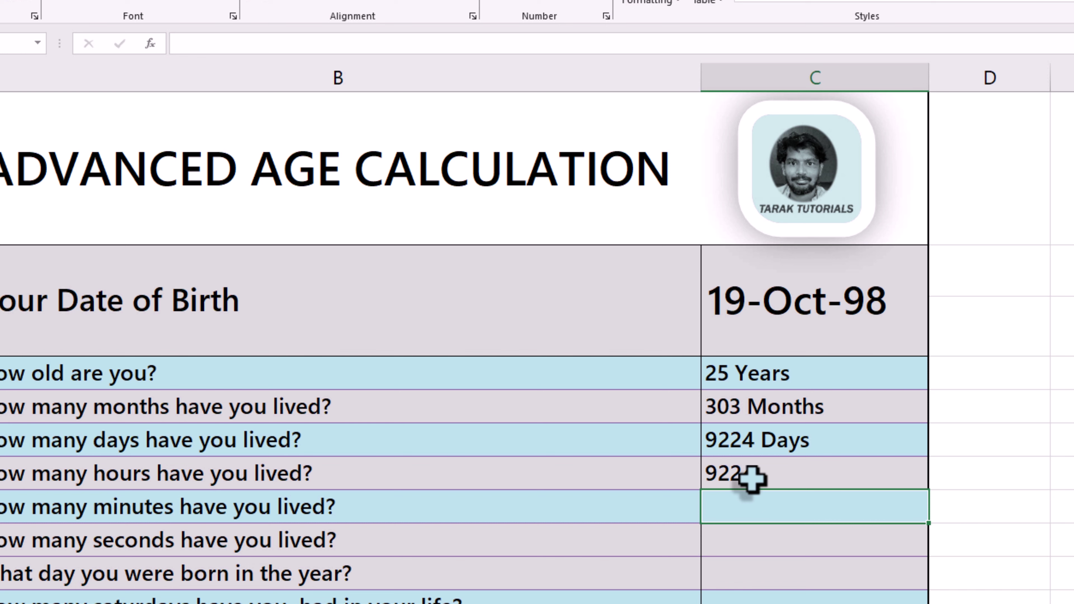
# Multiply the C7 formula by 24 to convert days to hours
pyautogui.doubleClick(748, 480)
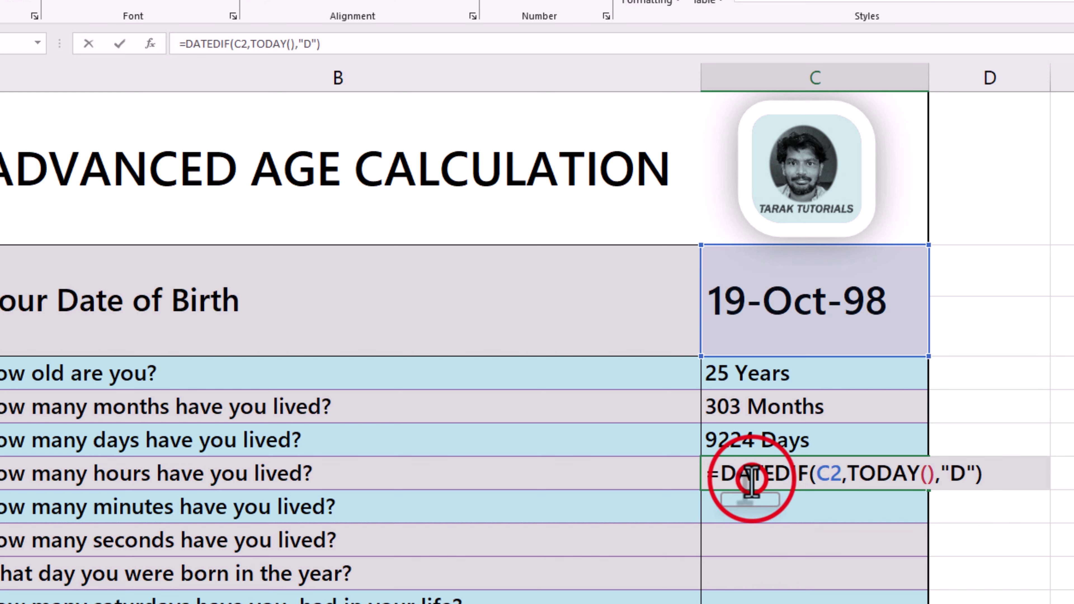
pyautogui.click(990, 473)
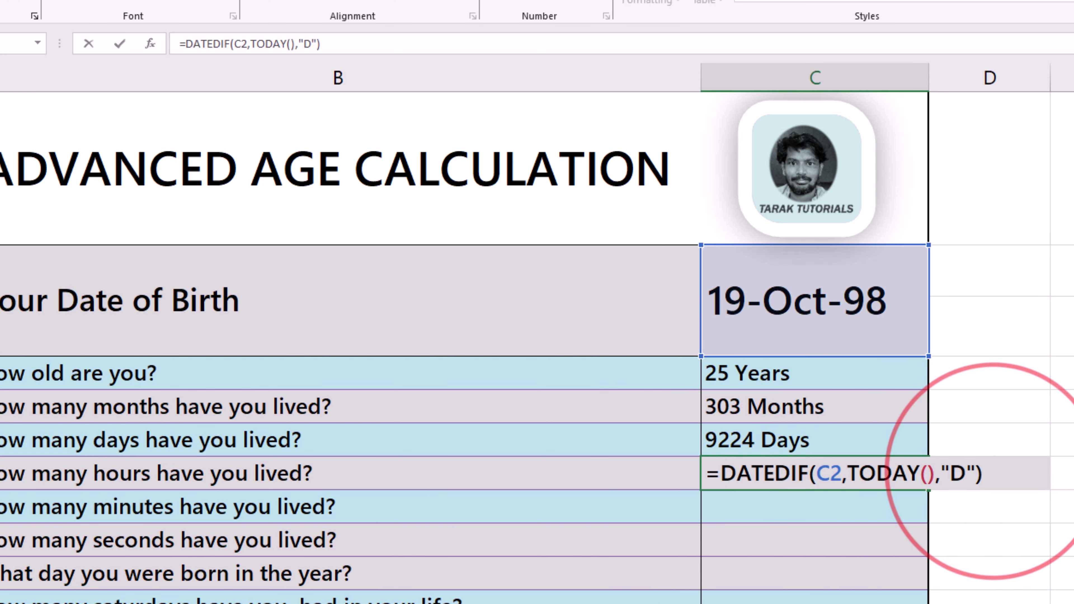
pyautogui.write('*')
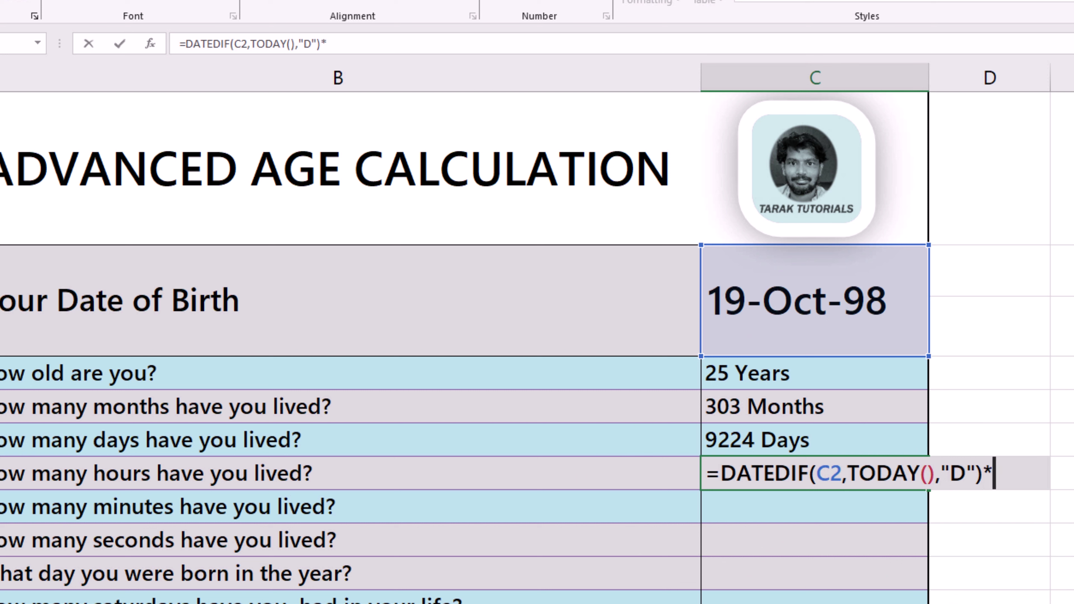
pyautogui.write('24')
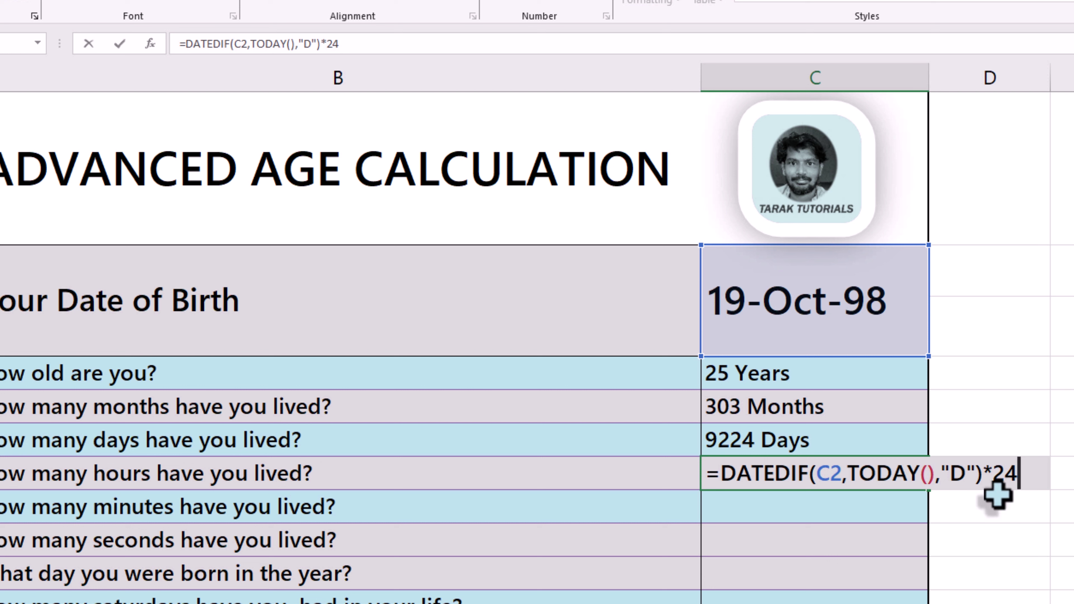
pyautogui.press('Return')
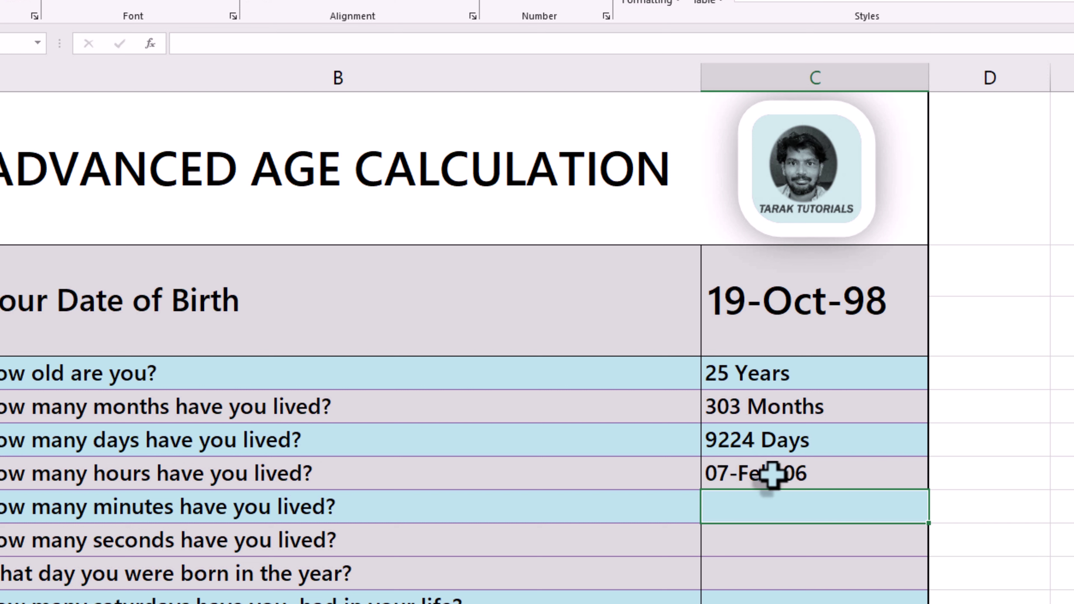
pyautogui.click(731, 473)
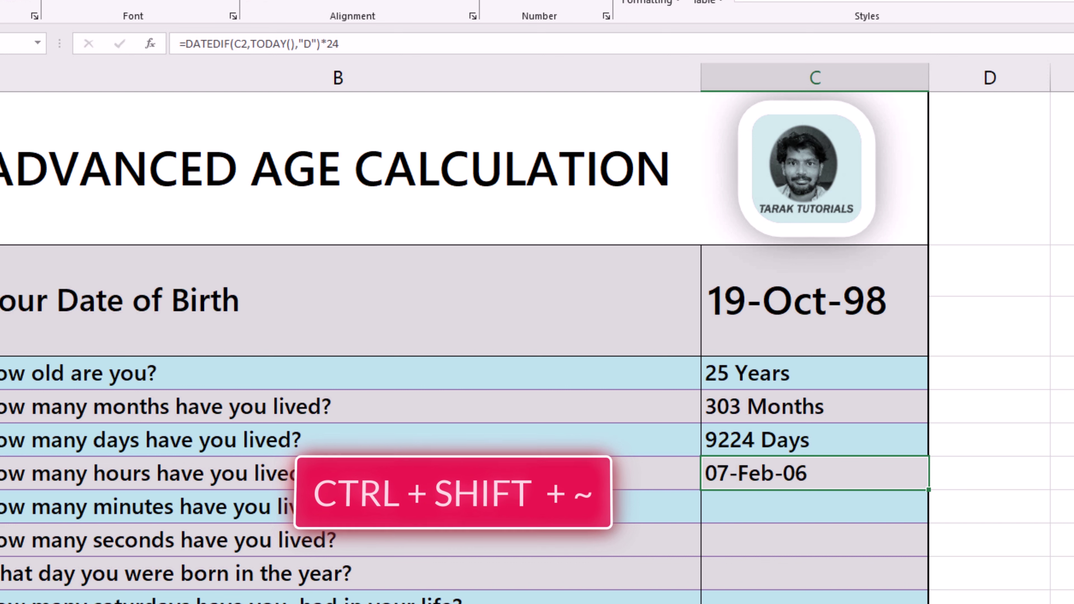
# Format C7 as General and append &" Hours " so it reads 221376 Hours
pyautogui.hotkey('ctrl', 'shift', '~')
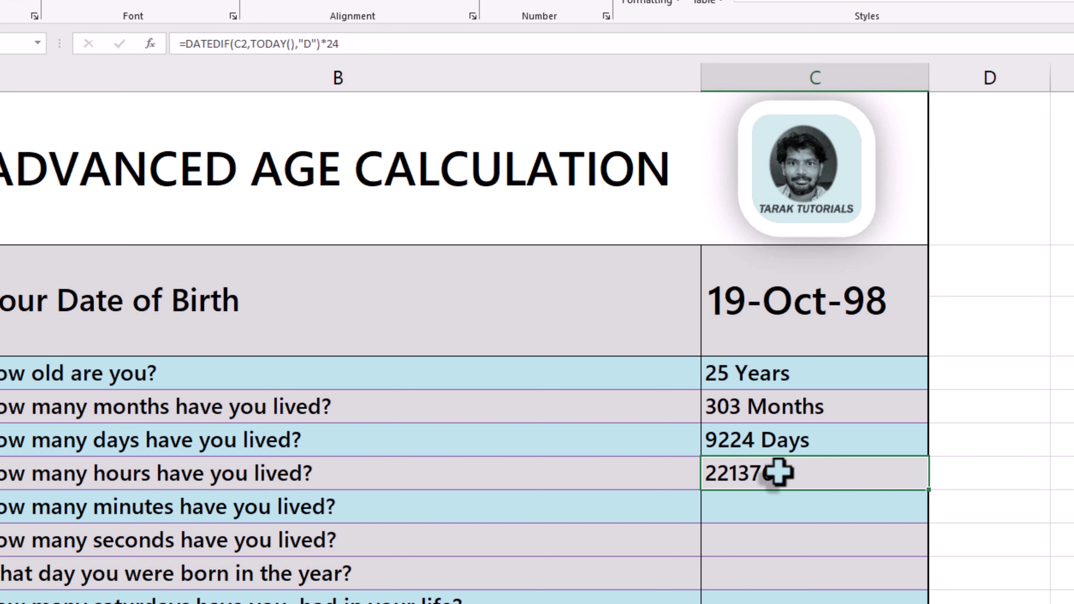
pyautogui.doubleClick(778, 473)
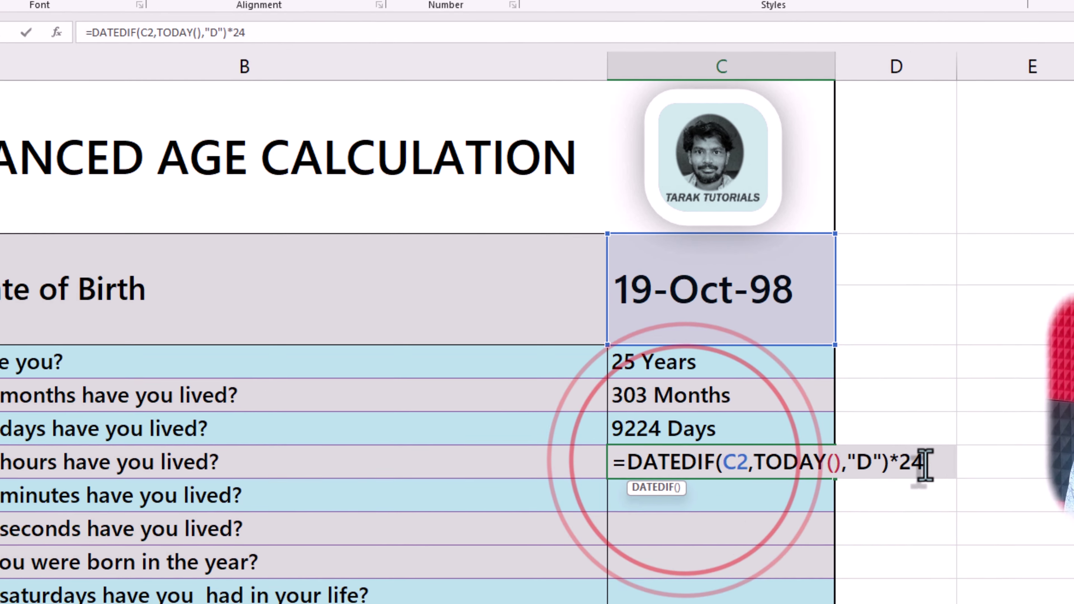
pyautogui.write('&')
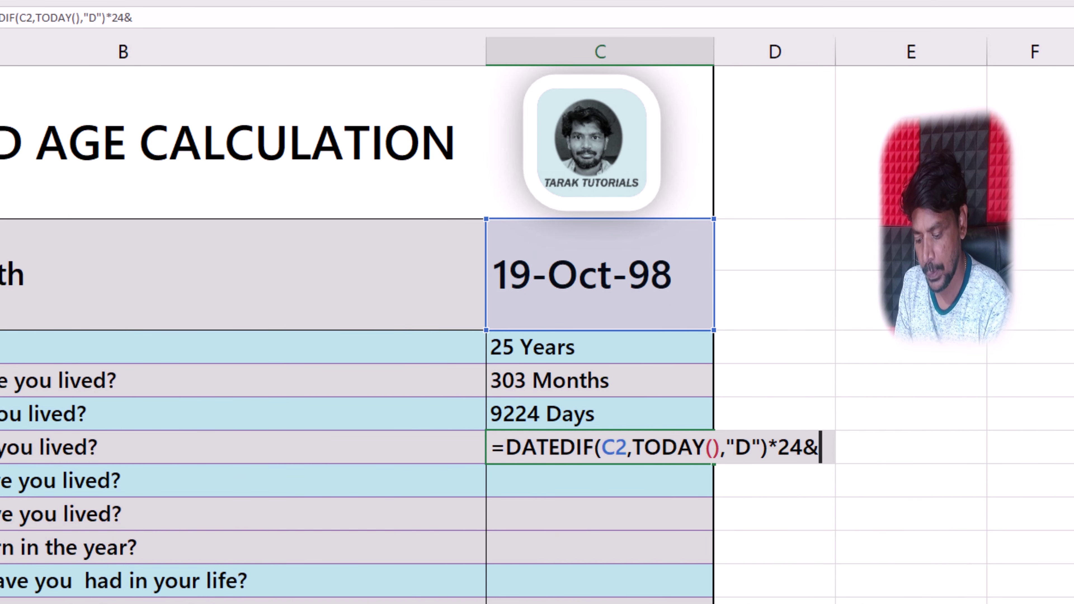
pyautogui.write('" Hou')
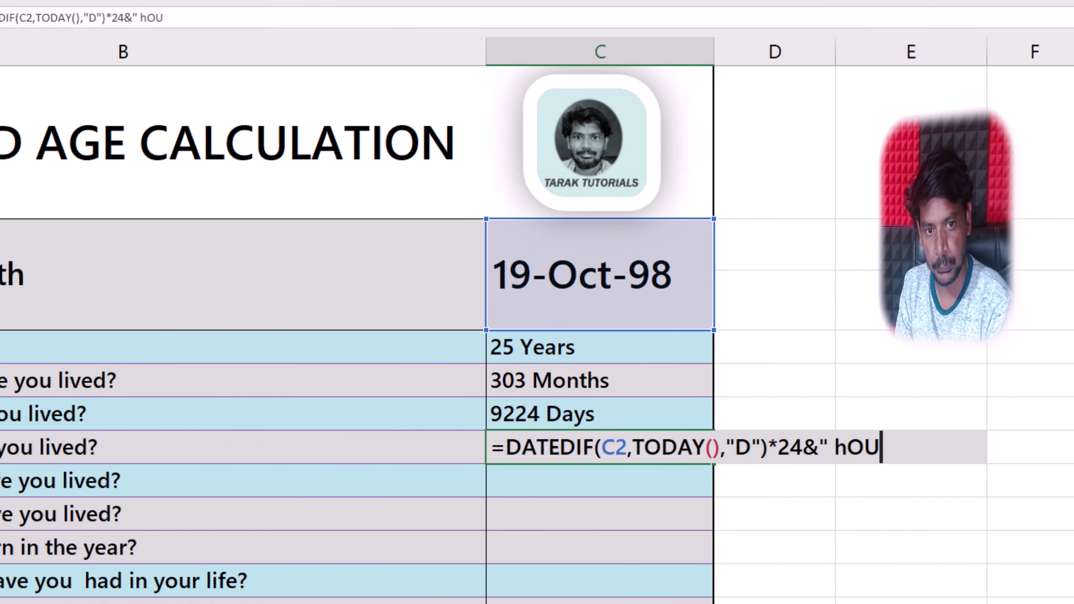
pyautogui.write('rs "')
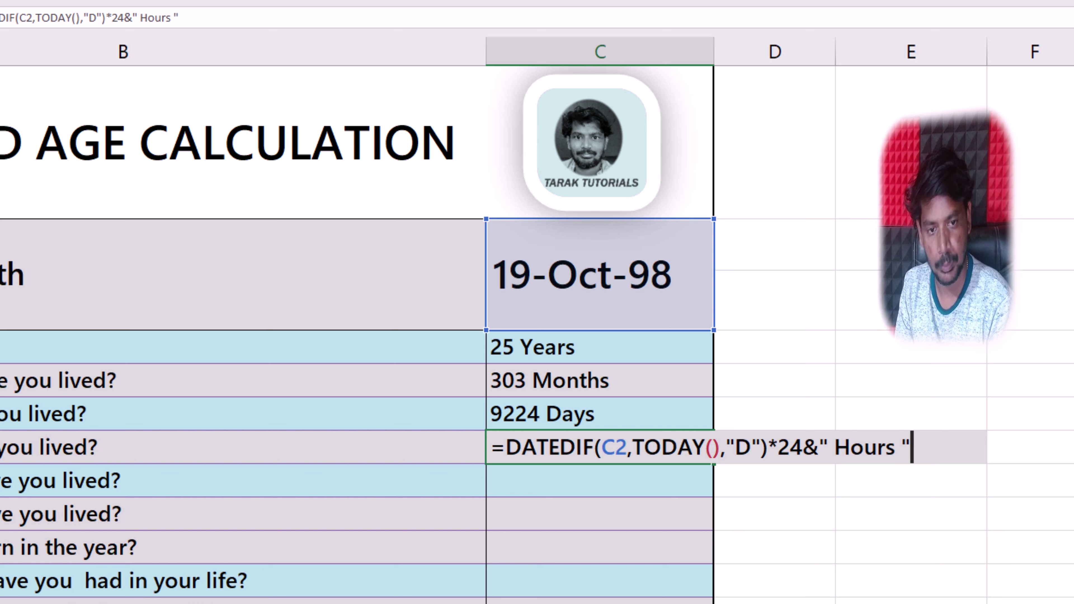
pyautogui.press('Return')
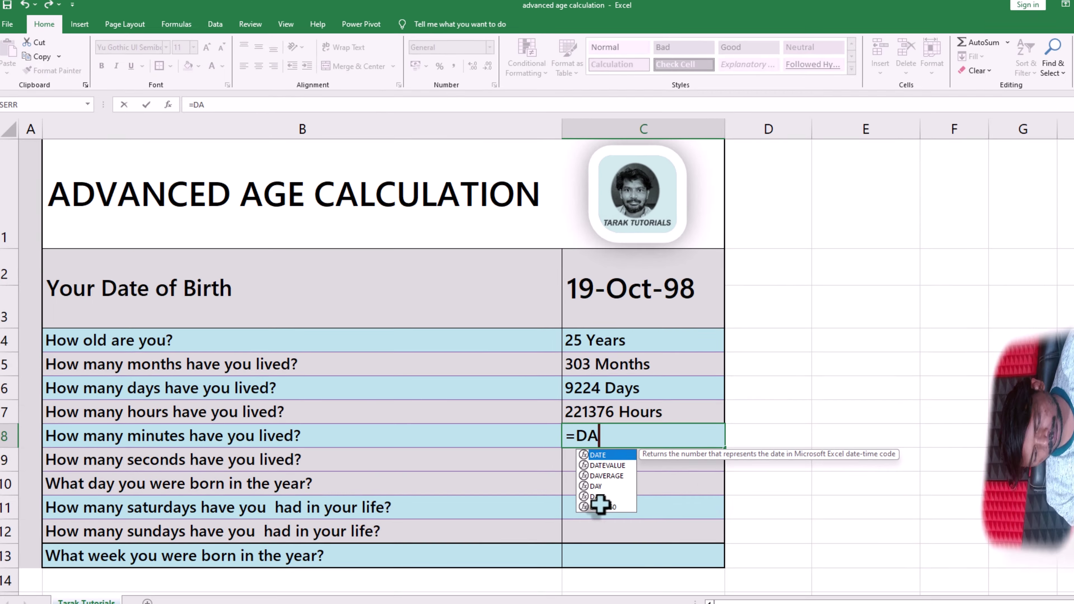
# Enter =DATEDIF(C2,TODAY(),"D")*24*60 in C8 for minutes lived
pyautogui.write('TEDIF')
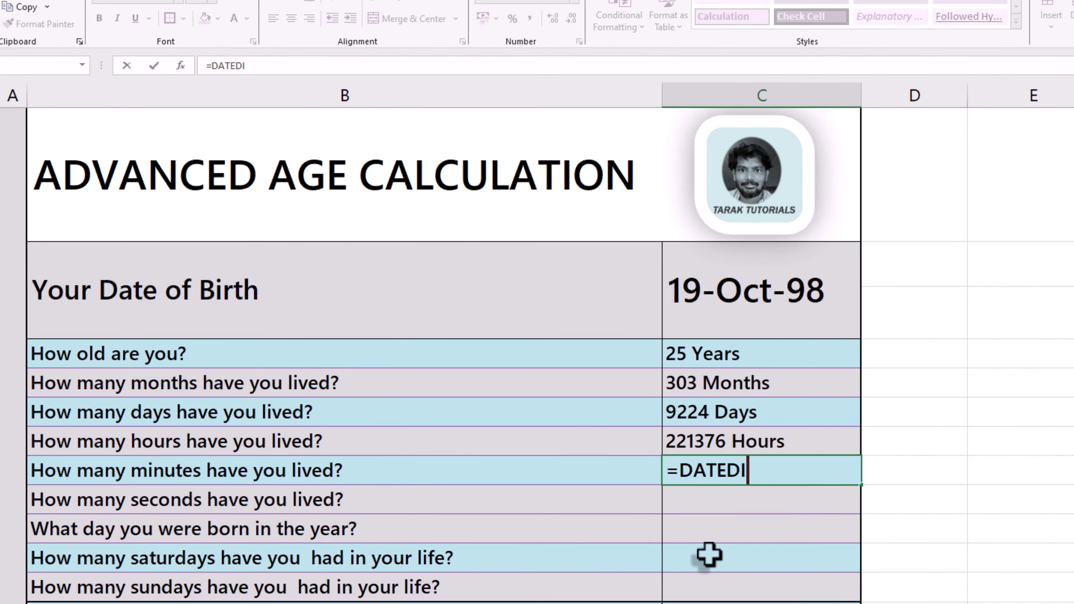
pyautogui.write('(')
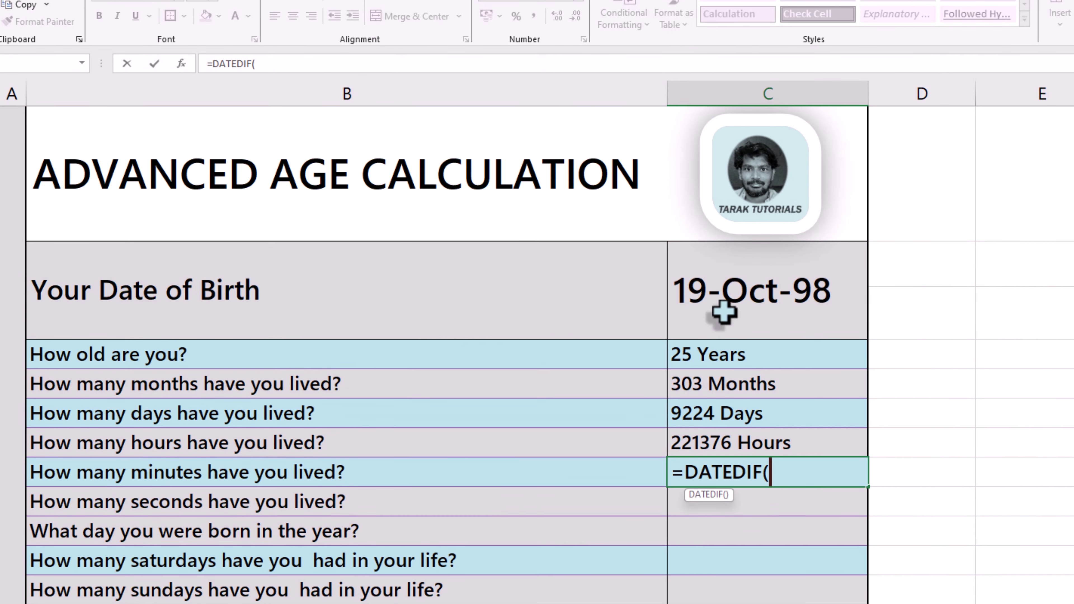
pyautogui.click(723, 271)
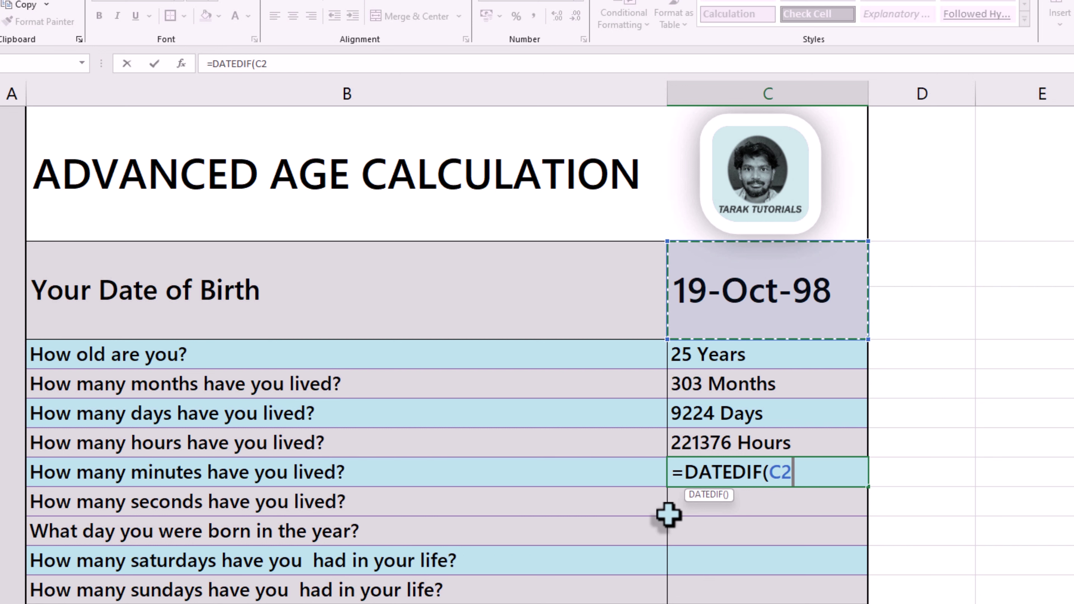
pyautogui.write(',TODAY')
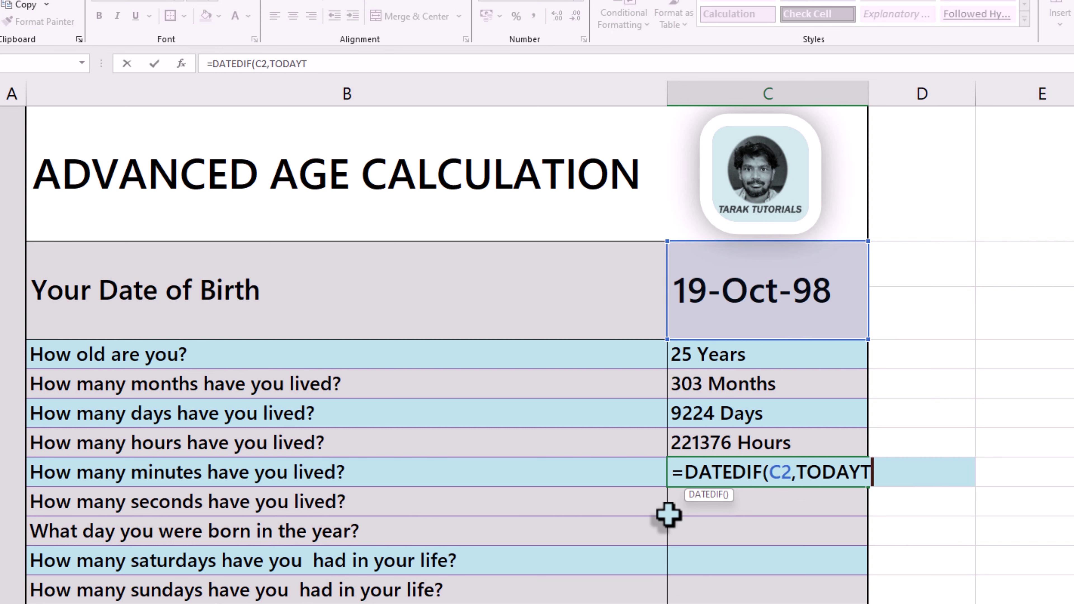
pyautogui.write('(),')
pyautogui.write('"')
pyautogui.write('D"')
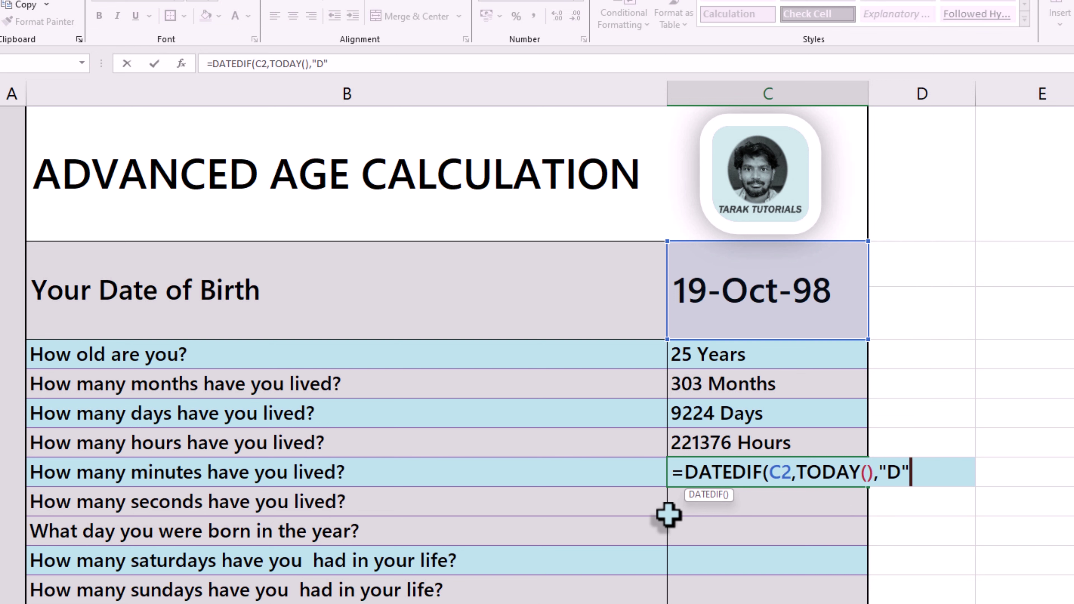
pyautogui.write(')')
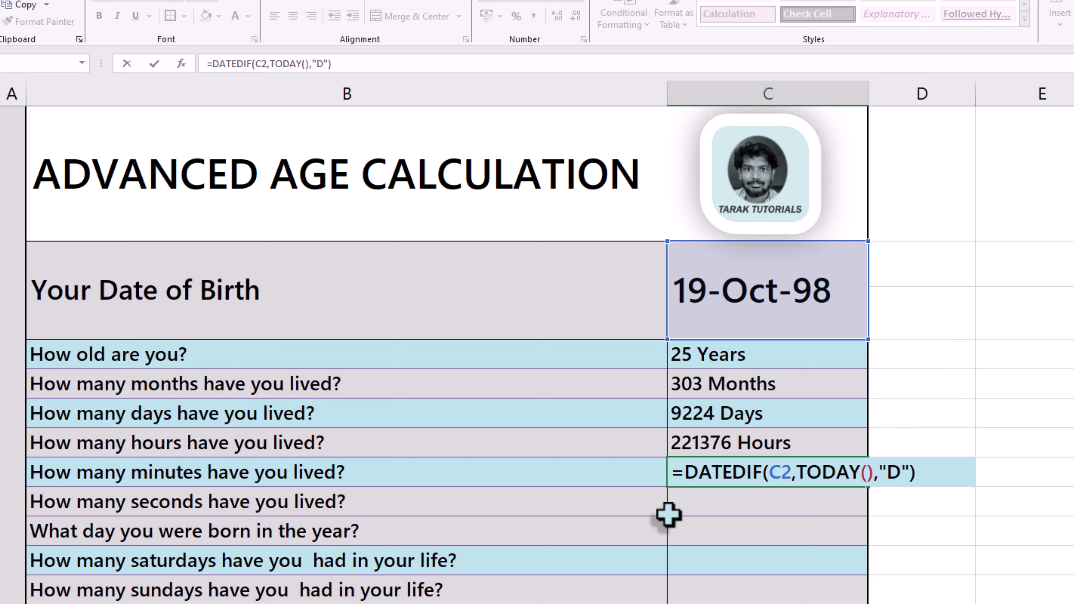
pyautogui.write('*24')
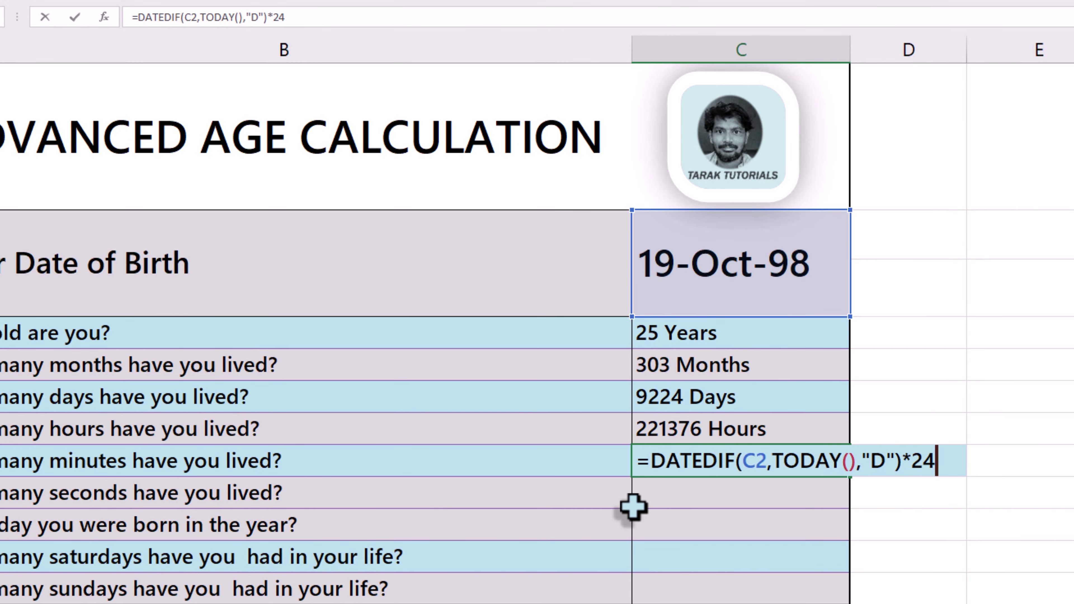
pyautogui.write('*6')
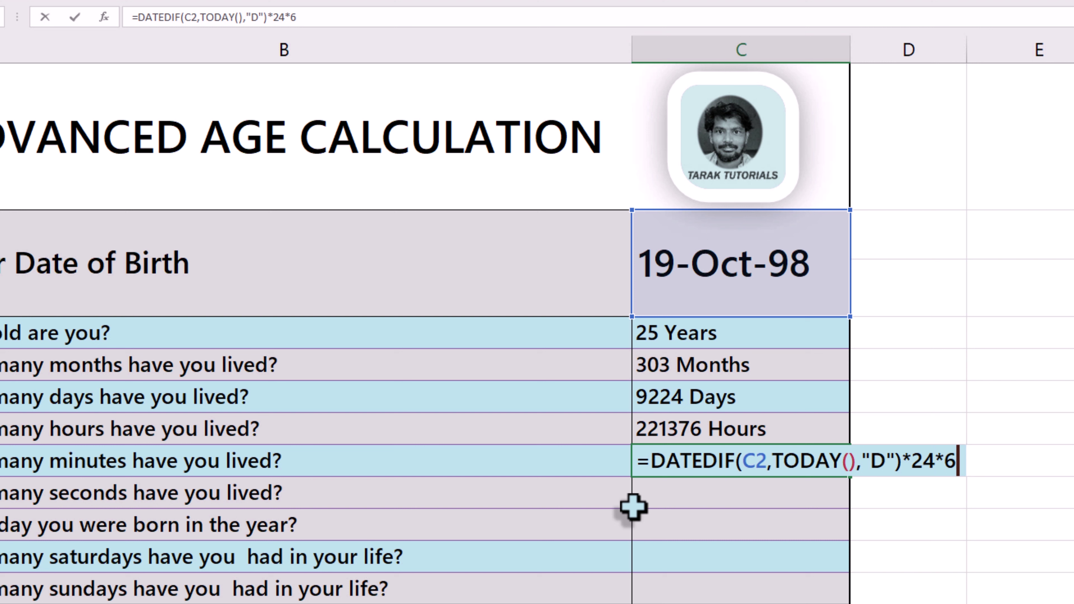
pyautogui.write('0')
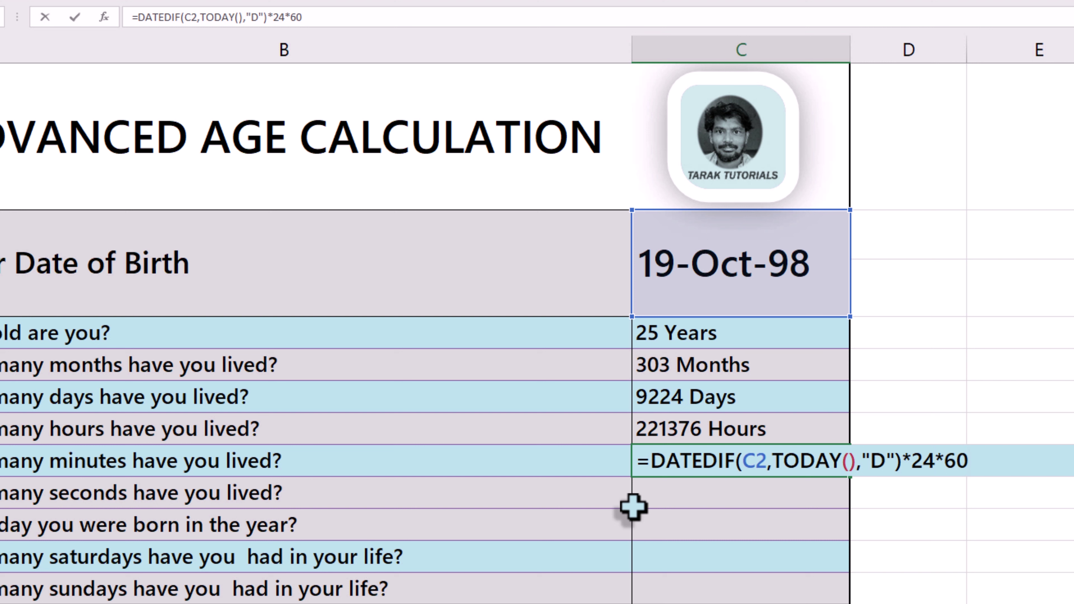
pyautogui.press('Return')
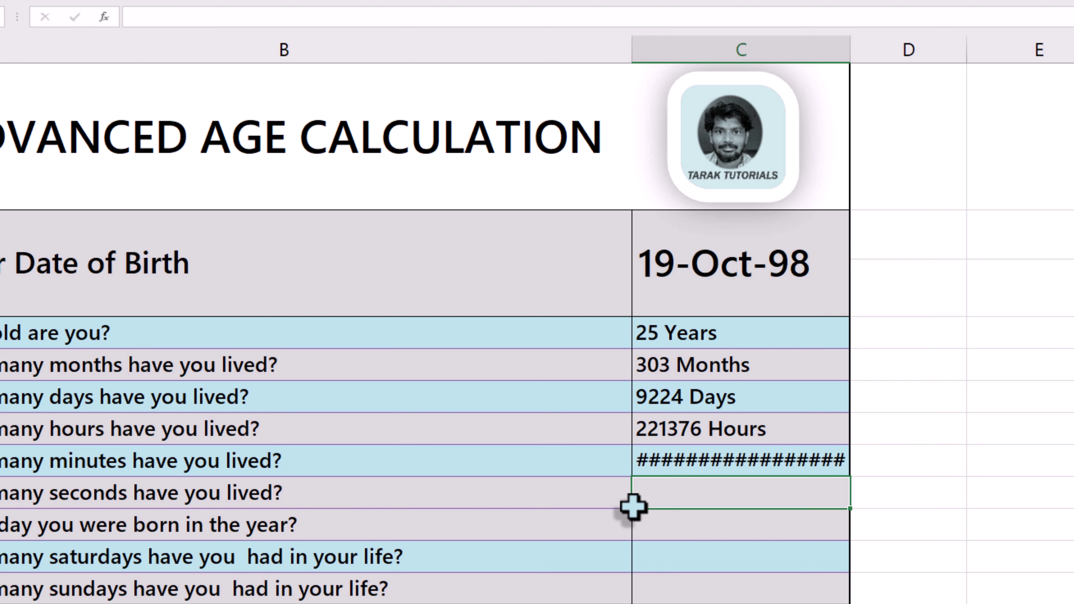
# Format C8 as General and append &" Minutes" so it reads 13282560 Minutes
pyautogui.press('Up')
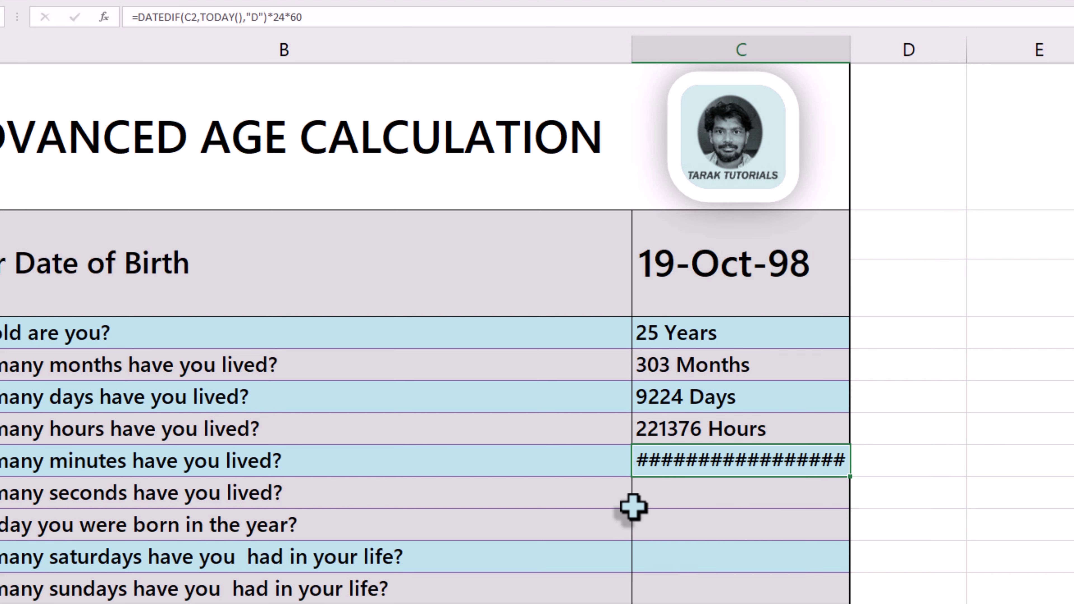
pyautogui.hotkey('ctrl', 'shift', '~')
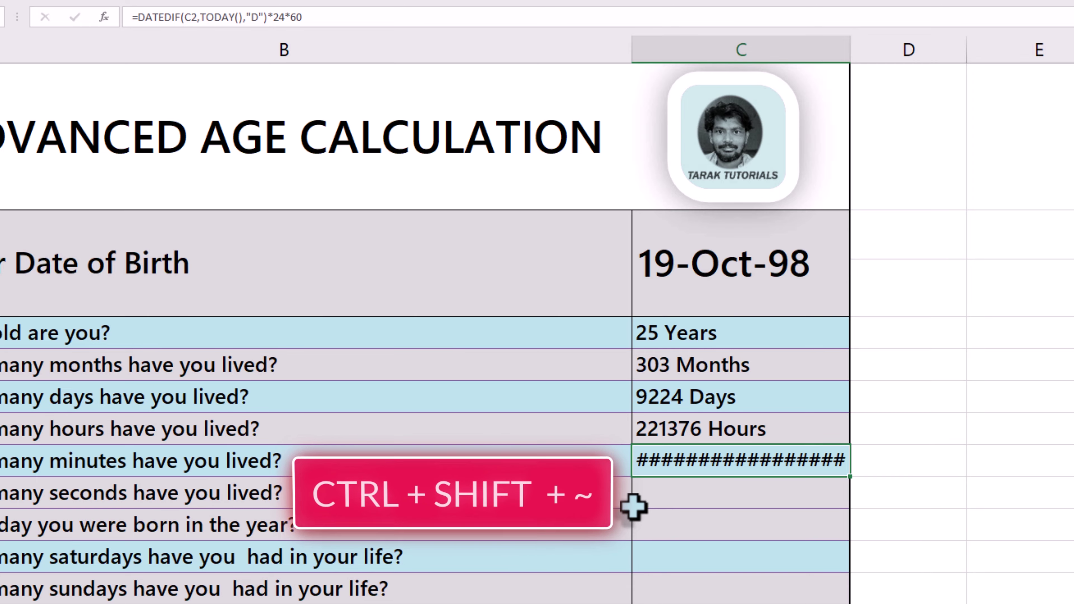
pyautogui.hotkey('ctrl', 'shift', '~')
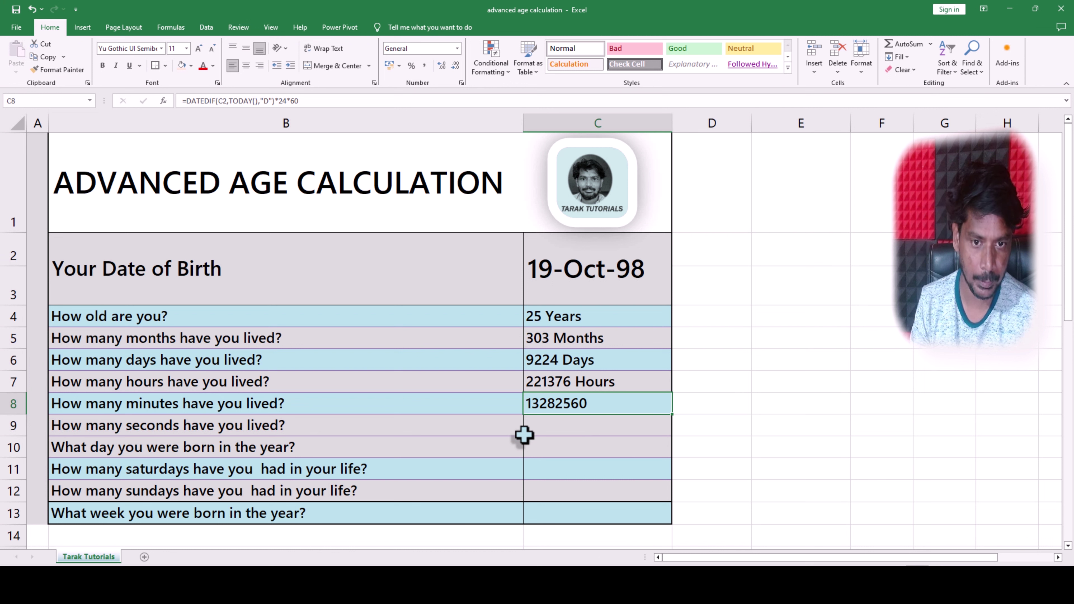
pyautogui.press('F2')
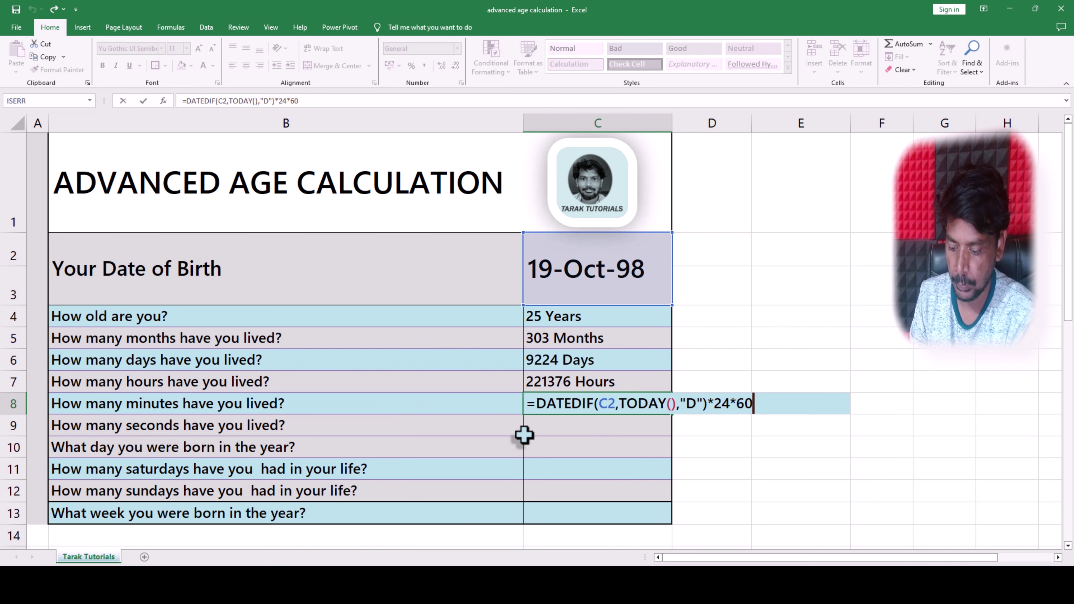
pyautogui.write('&"')
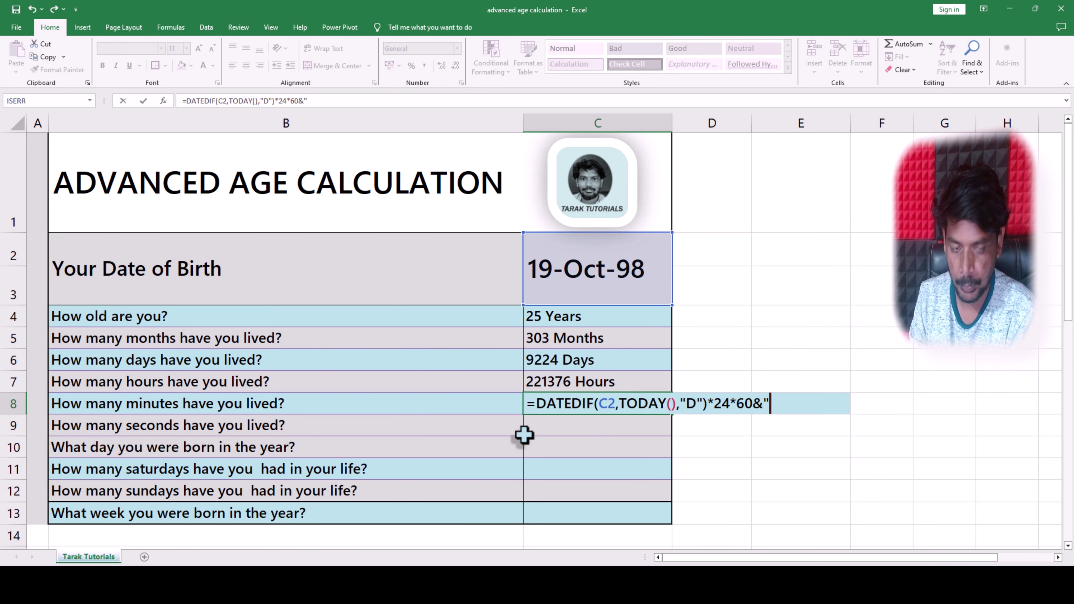
pyautogui.write(' Min')
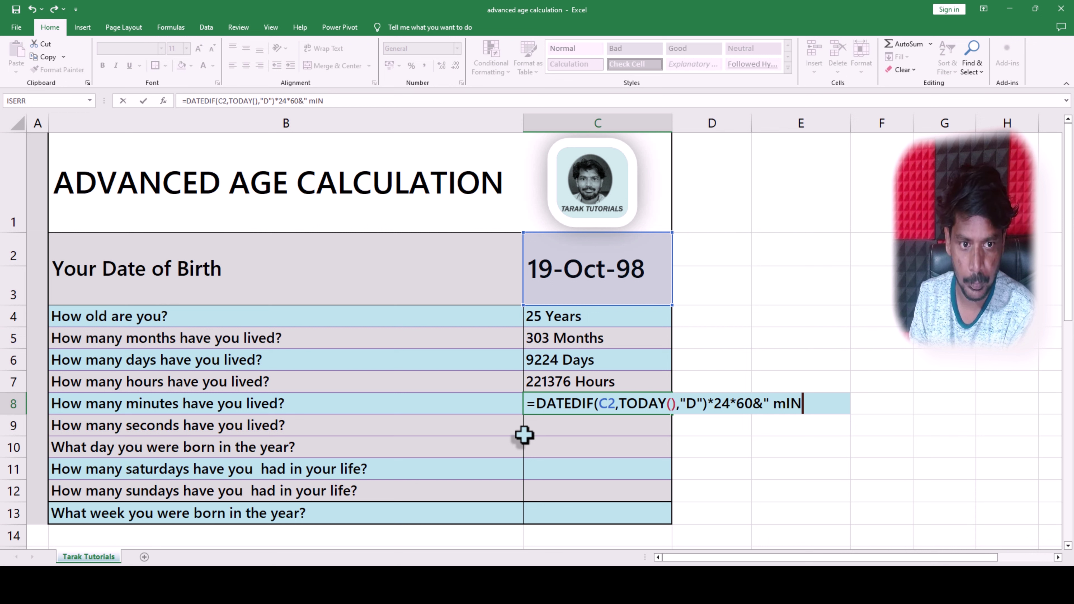
pyautogui.write('utes')
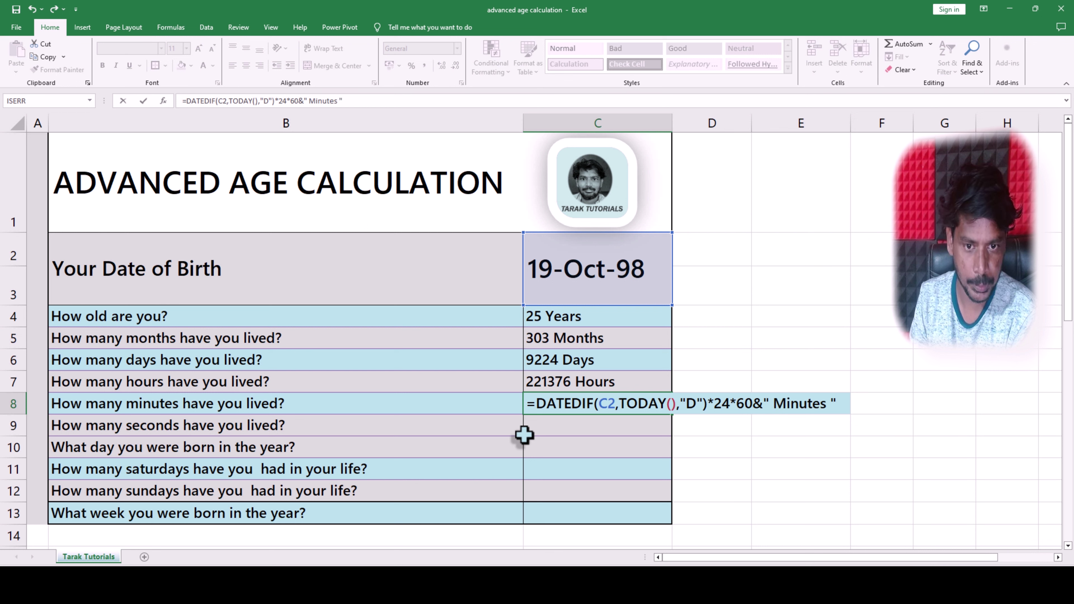
pyautogui.press('Return')
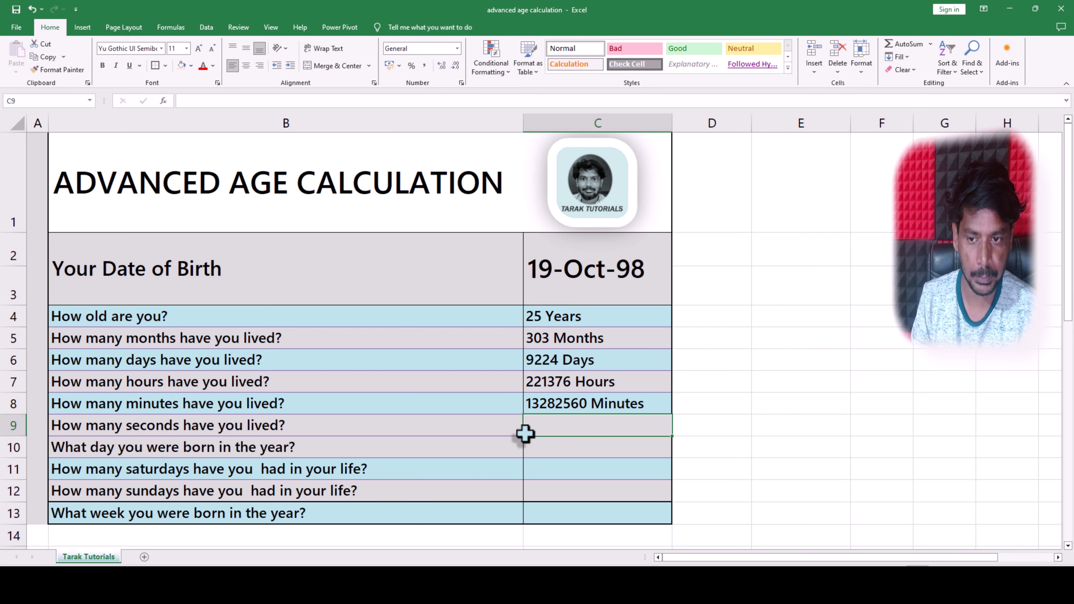
pyautogui.click(543, 405)
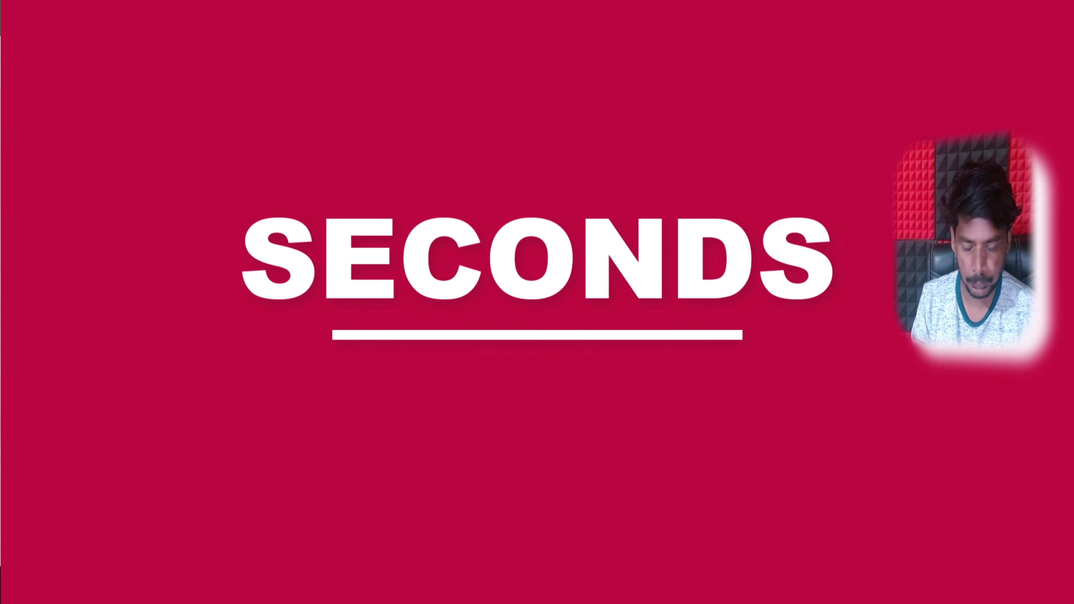
# Start typing =DATEDIF( in the seconds-lived answer cell C9
pyautogui.write('=DATE')
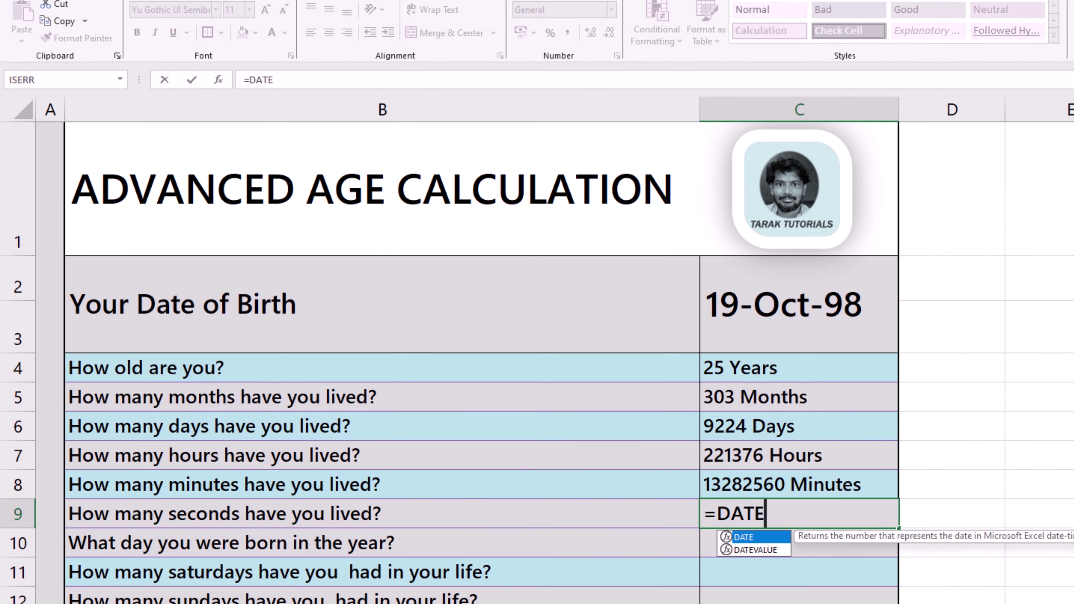
pyautogui.write('DIF(')
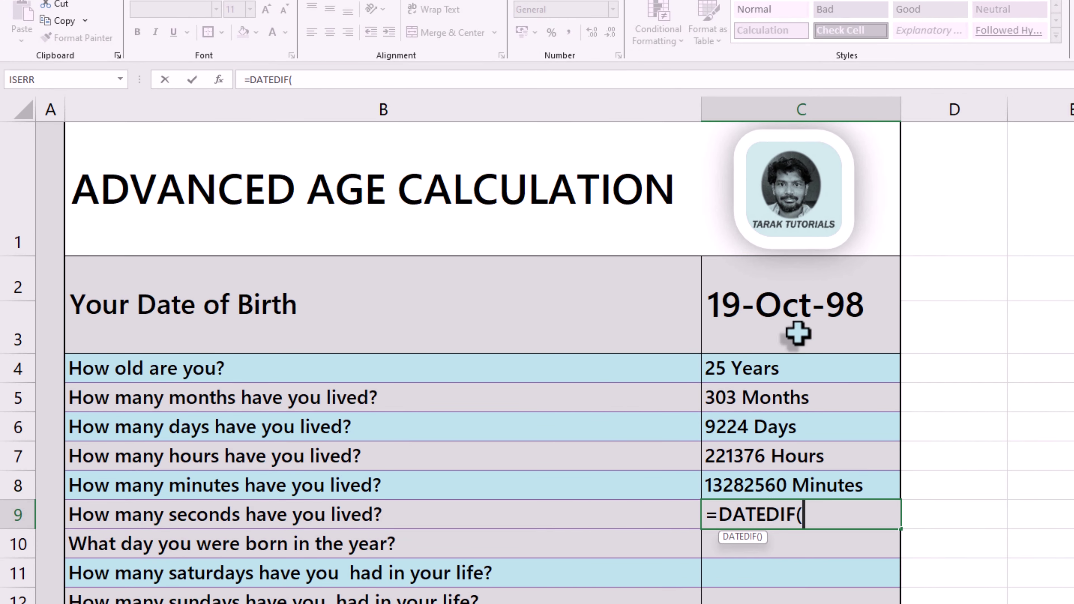
# Enter =DATEDIF(C2,TODAY(),"D")*24*60*60 in C9 to compute the seconds lived
pyautogui.click(795, 334)
pyautogui.write(',T')
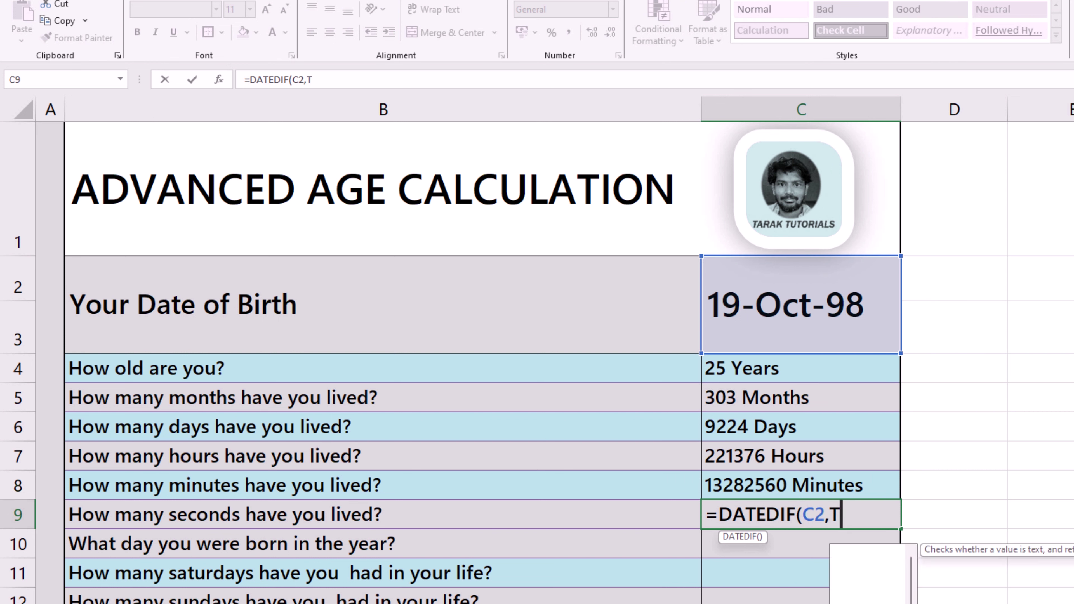
pyautogui.write('ODAY()')
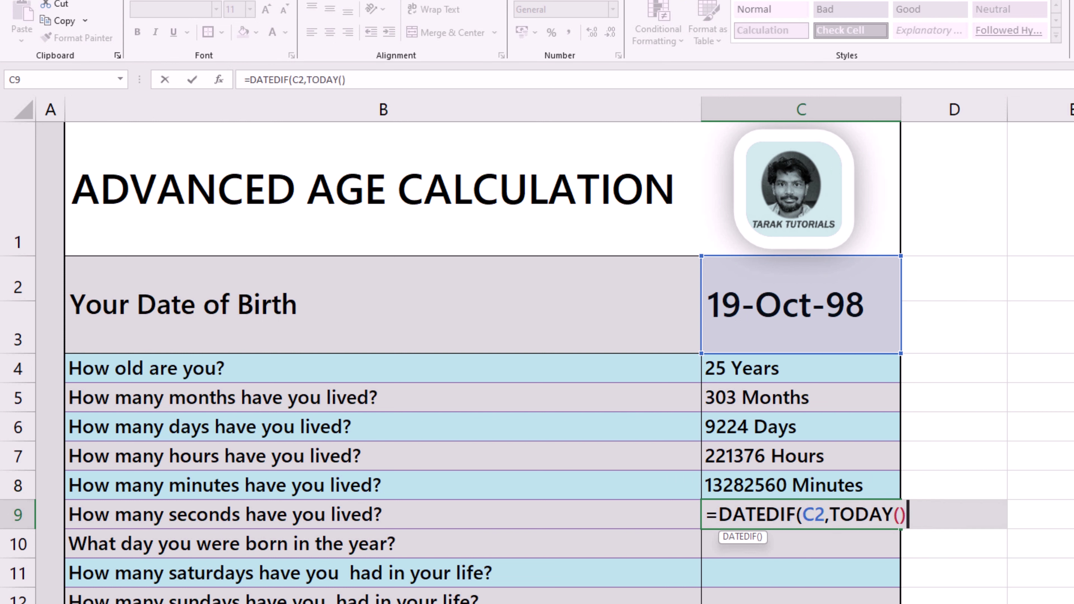
pyautogui.write(',"')
pyautogui.write('D")')
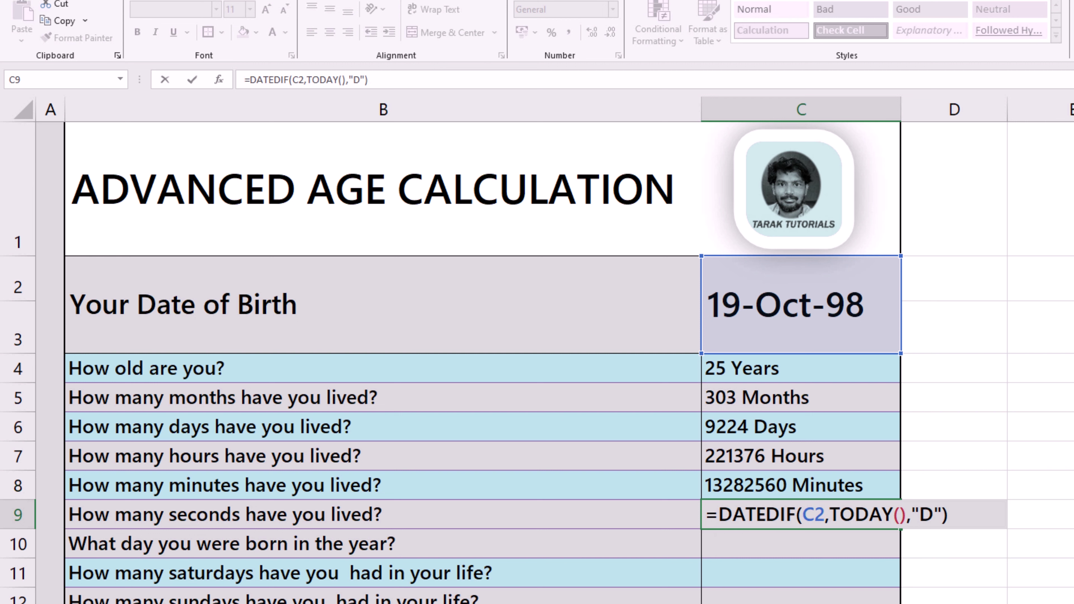
pyautogui.write('*')
pyautogui.write('24')
pyautogui.write('*60')
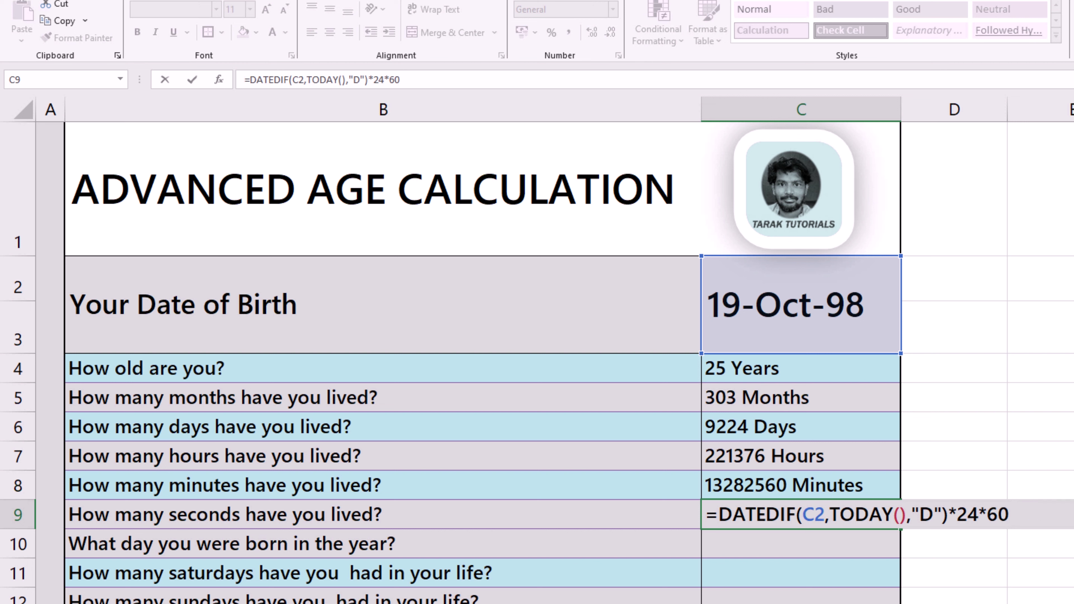
pyautogui.write('*')
pyautogui.write('60')
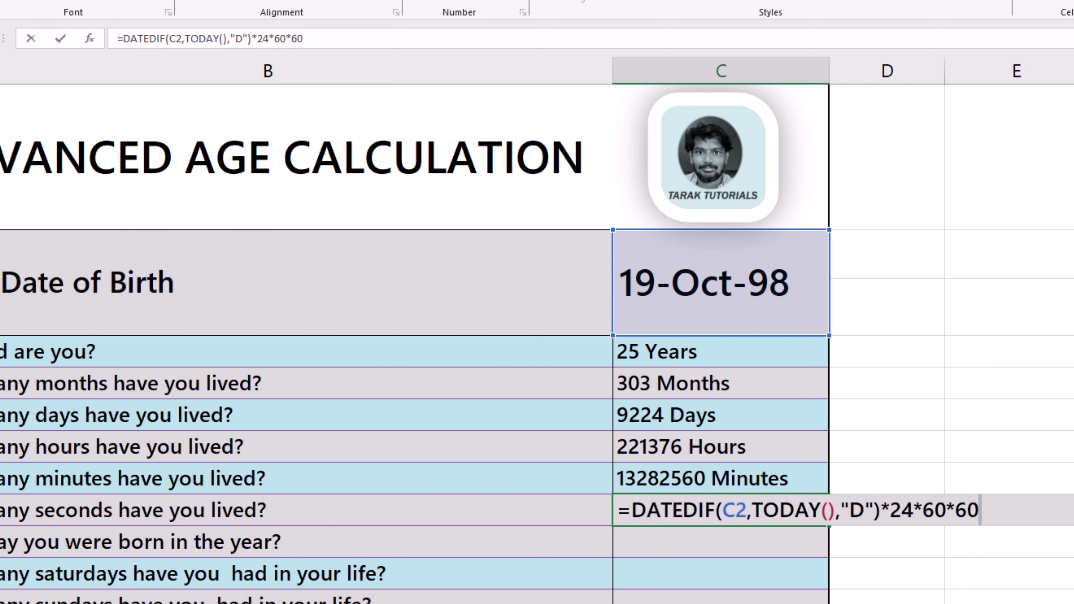
pyautogui.press('Return')
# Format C9 as General and append a " Seconds " label, giving 796953600 Seconds
pyautogui.click(721, 510)
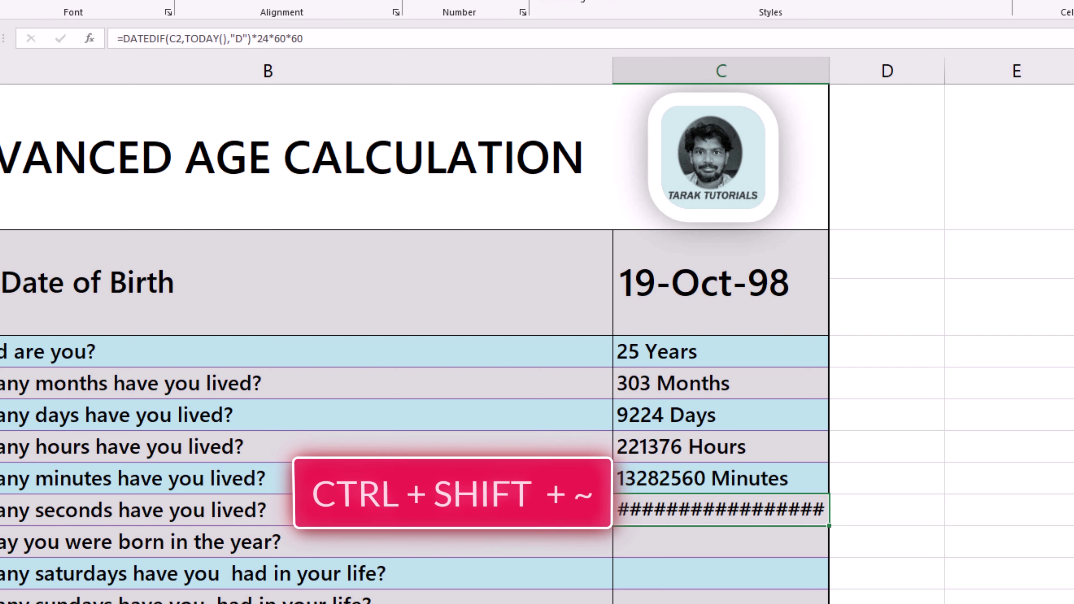
pyautogui.hotkey('ctrl', 'shift', '~')
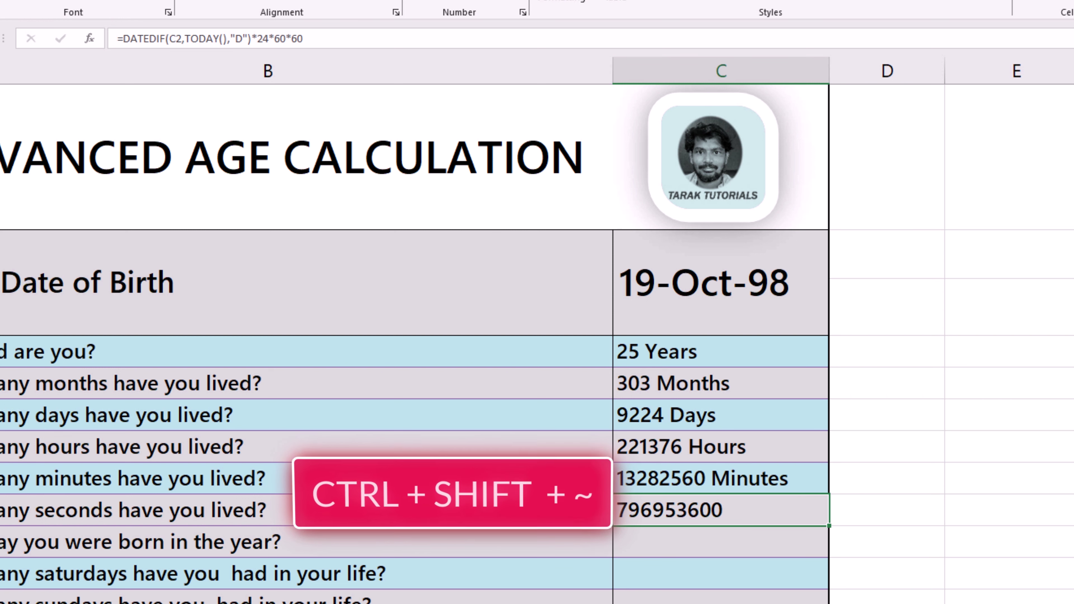
pyautogui.press('F2')
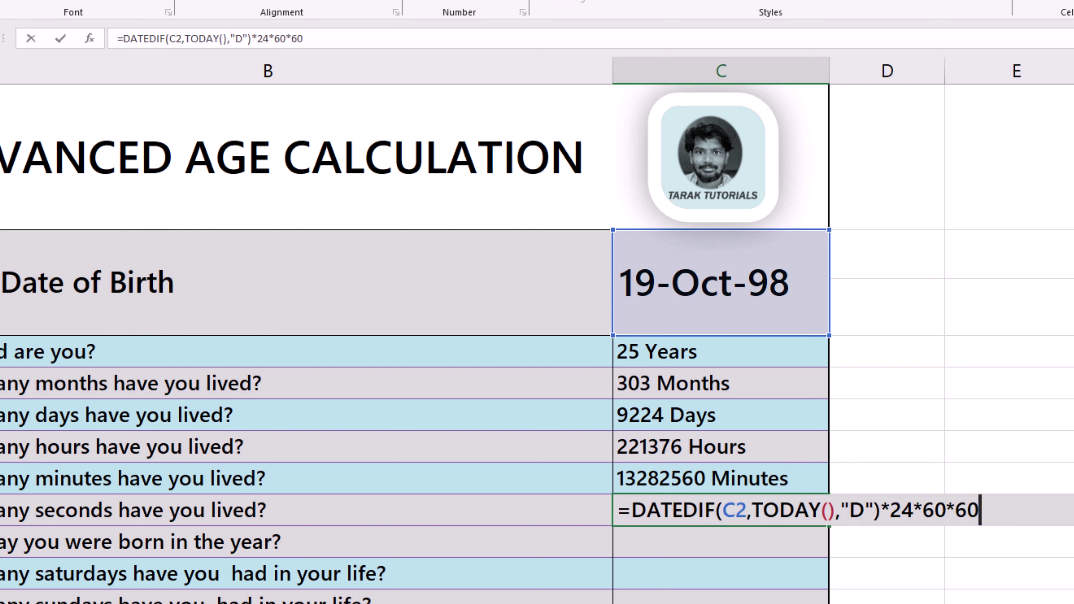
pyautogui.write('&')
pyautogui.write('" sE')
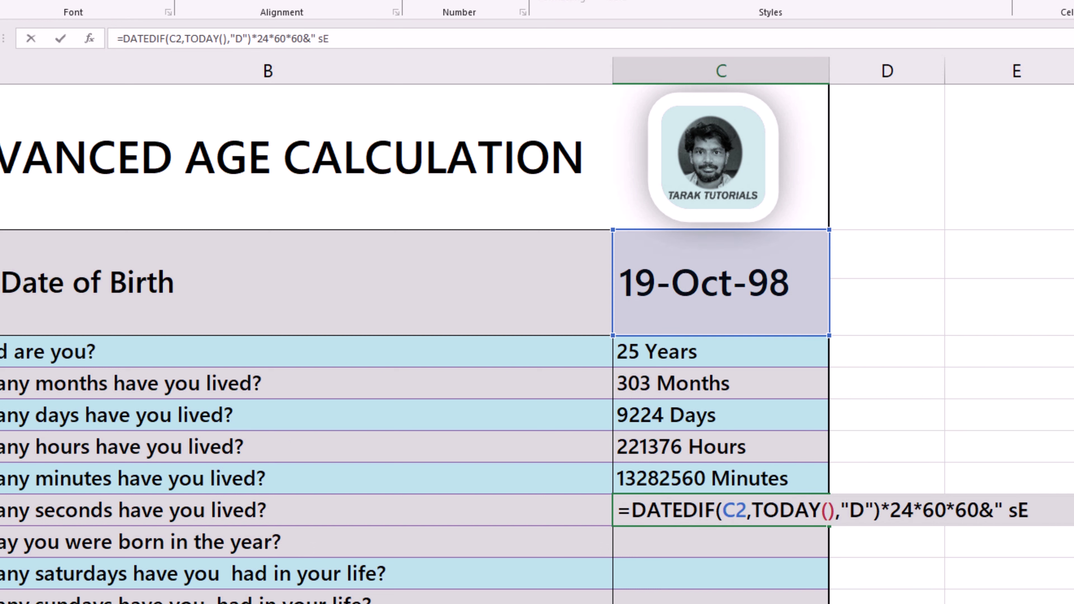
pyautogui.write('CONDS ')
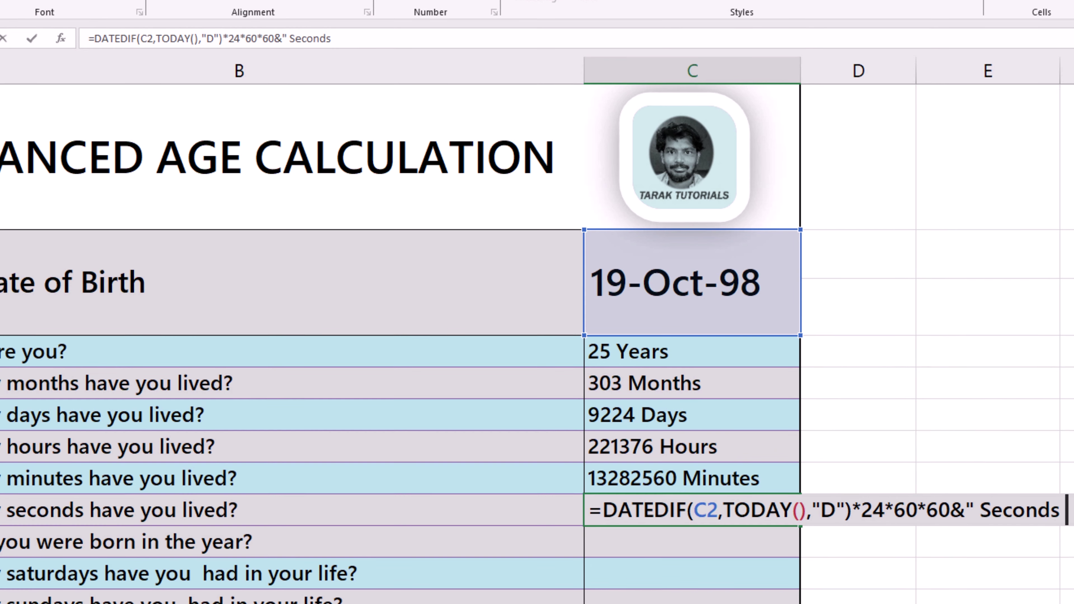
pyautogui.write('"')
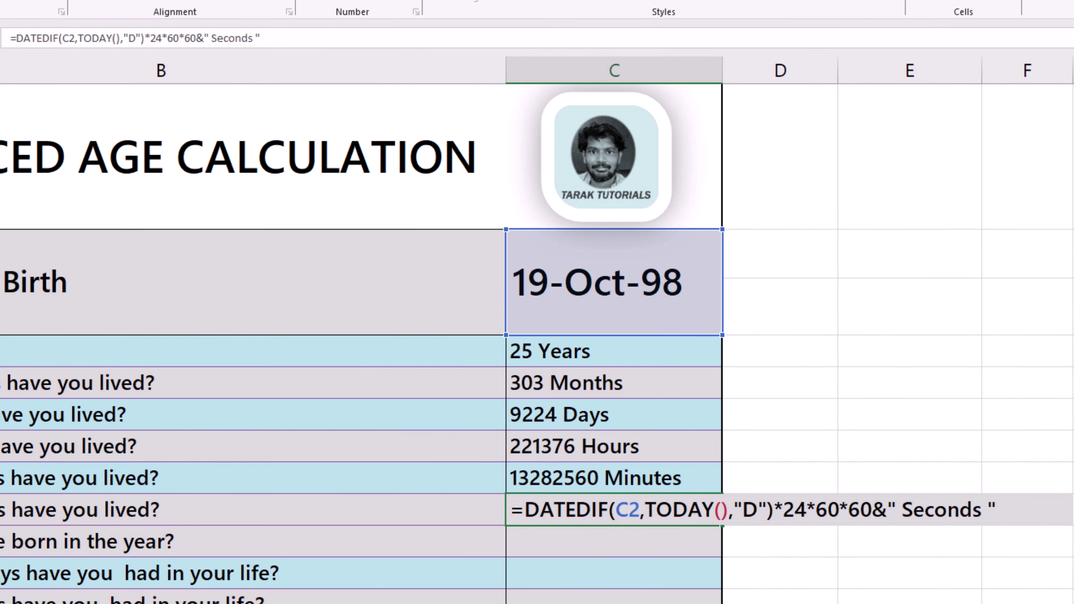
pyautogui.press('Return')
pyautogui.press('Up')
pyautogui.press('Down')
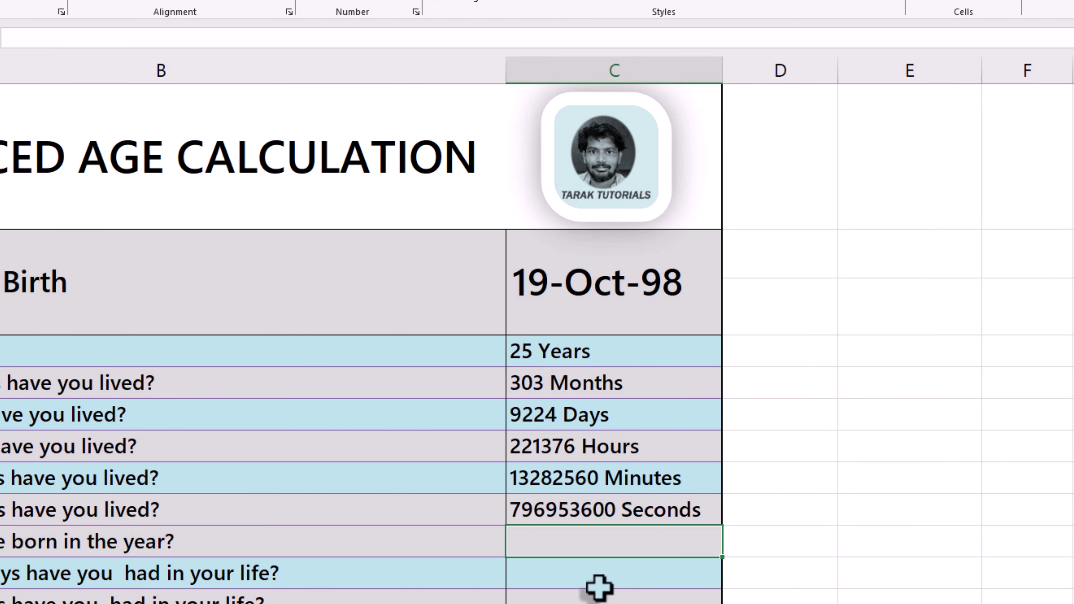
pyautogui.click(581, 513)
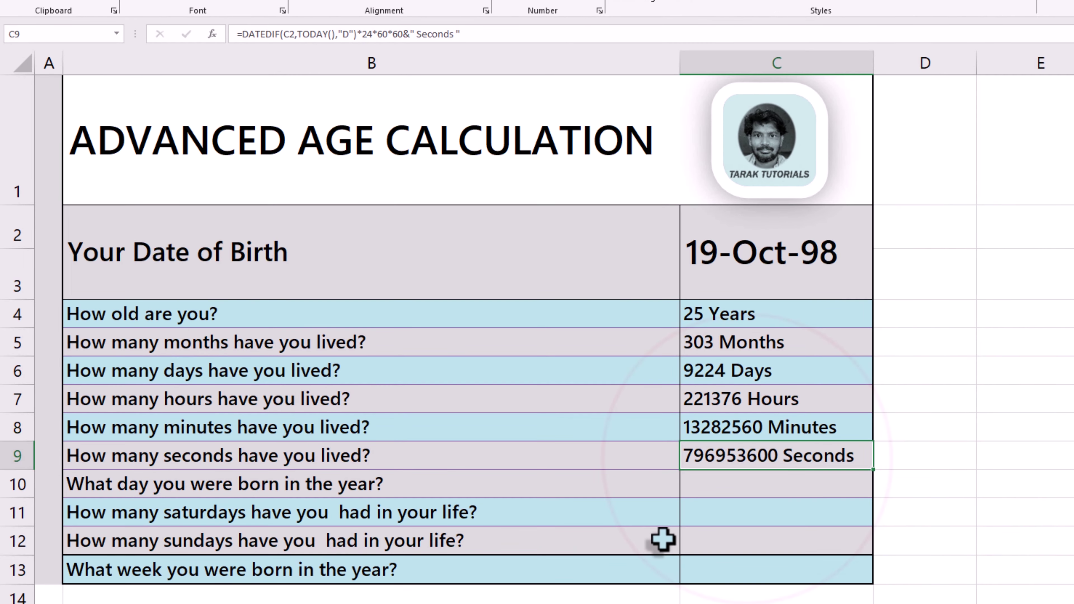
# Enter =TEXT(C2,"DDDD") in C10 to show the birth weekday
pyautogui.click(118, 487)
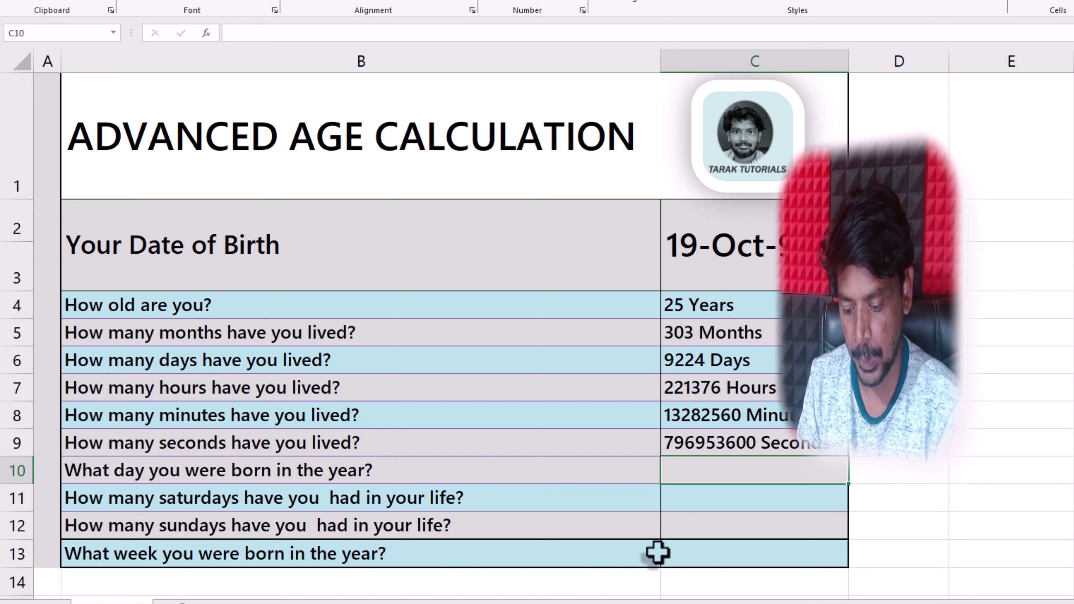
pyautogui.write('=TE')
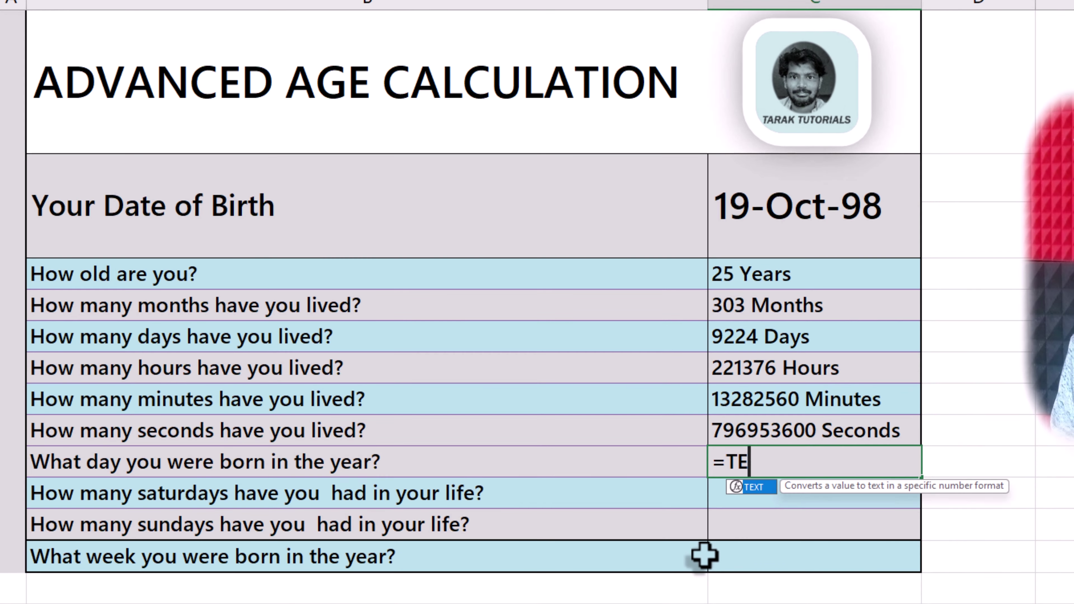
pyautogui.write('XT(')
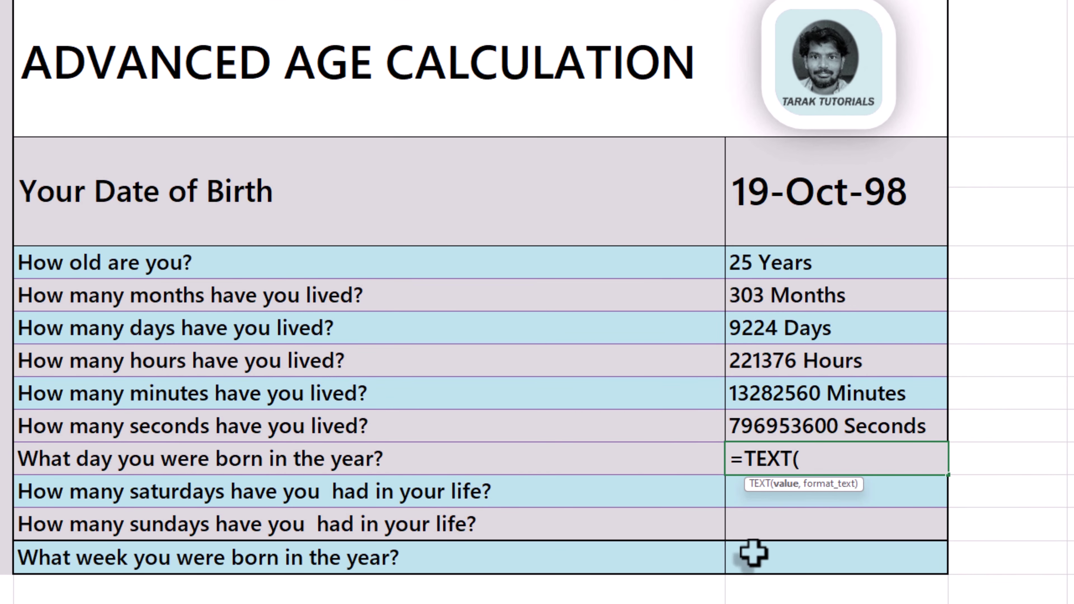
pyautogui.click(856, 215)
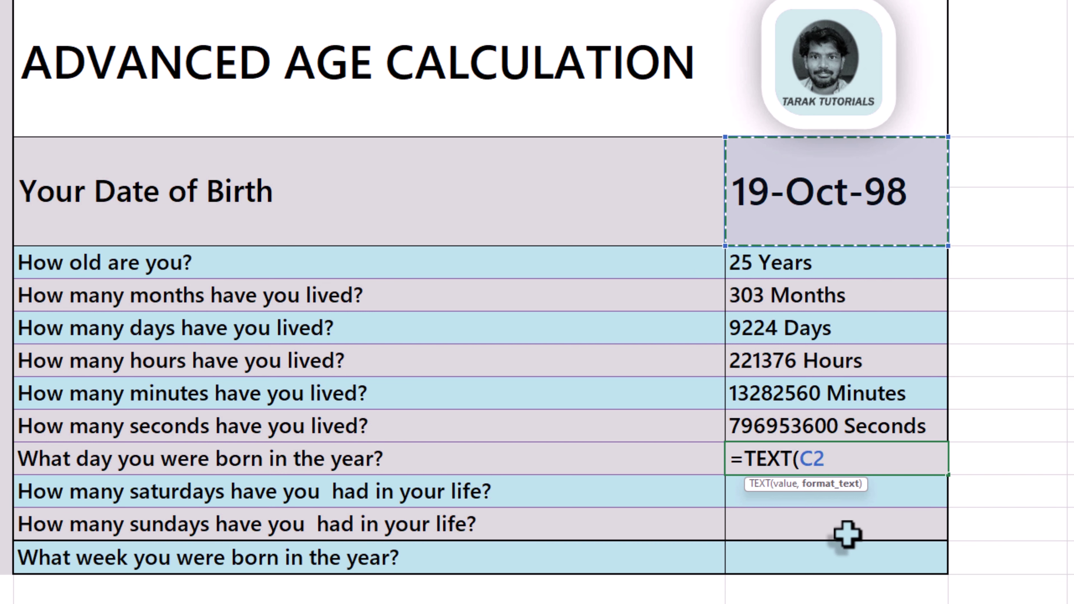
pyautogui.write(',"D')
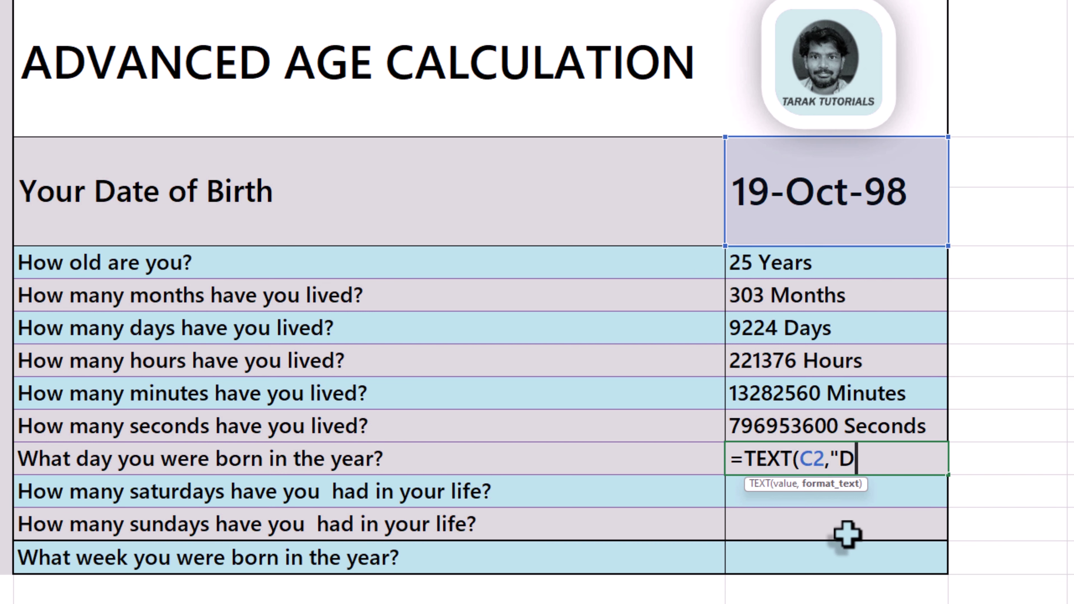
pyautogui.write('DDD')
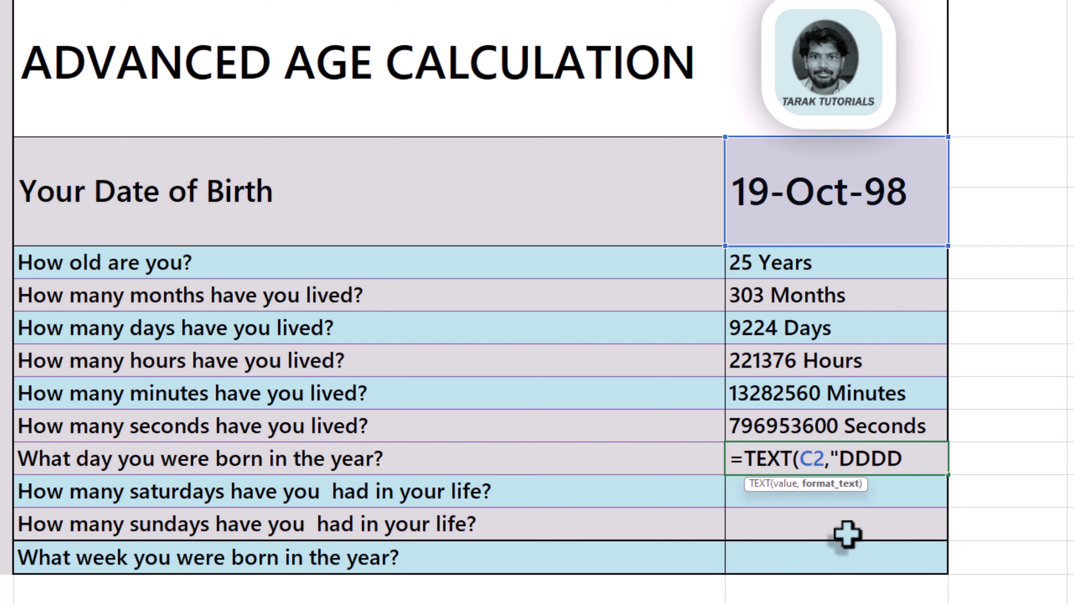
pyautogui.write('"')
pyautogui.write(')')
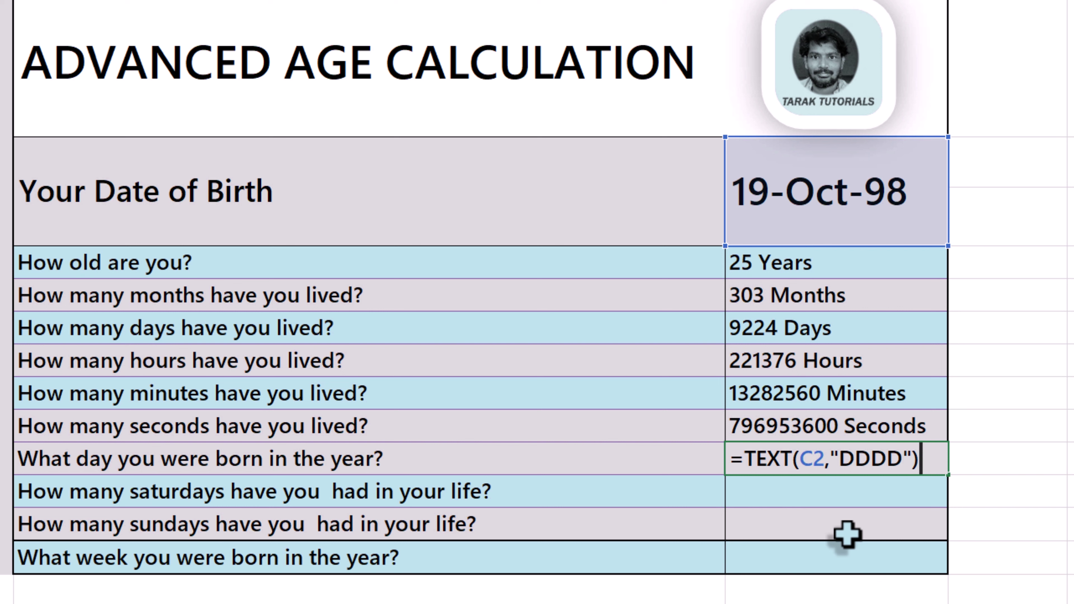
pyautogui.press('Return')
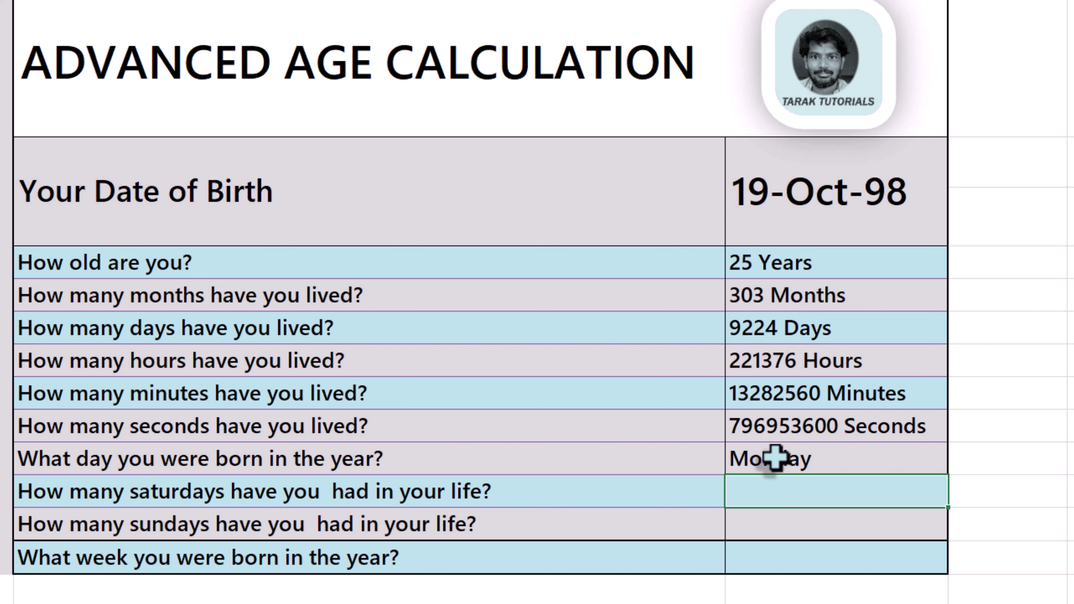
# Try the "DDD" code to get Mon, then restore "DDDD" so C10 reads Monday
pyautogui.doubleClick(774, 458)
pyautogui.click(896, 461)
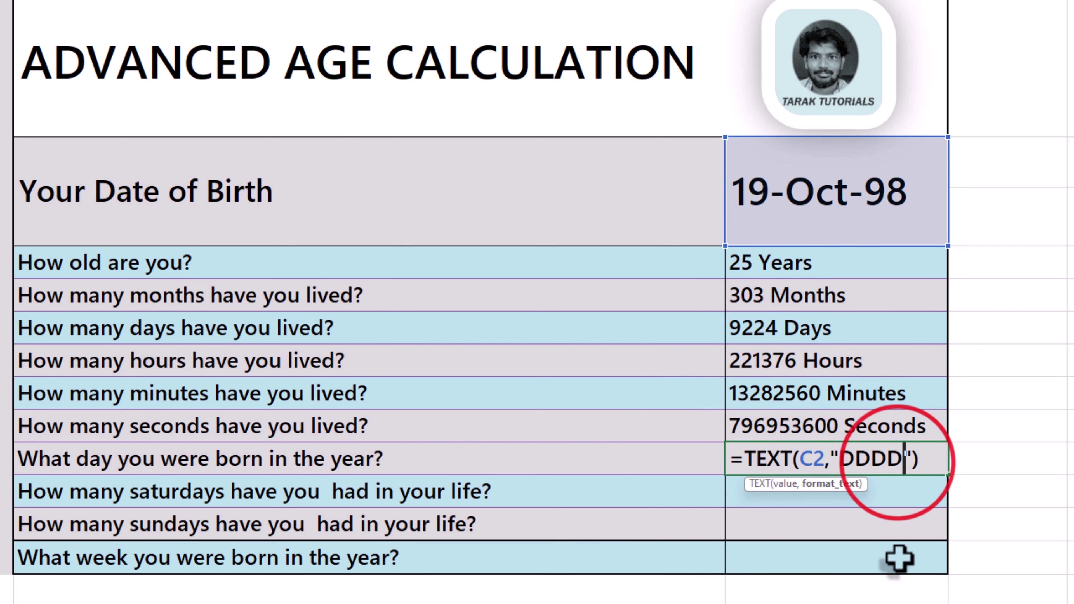
pyautogui.press('BackSpace')
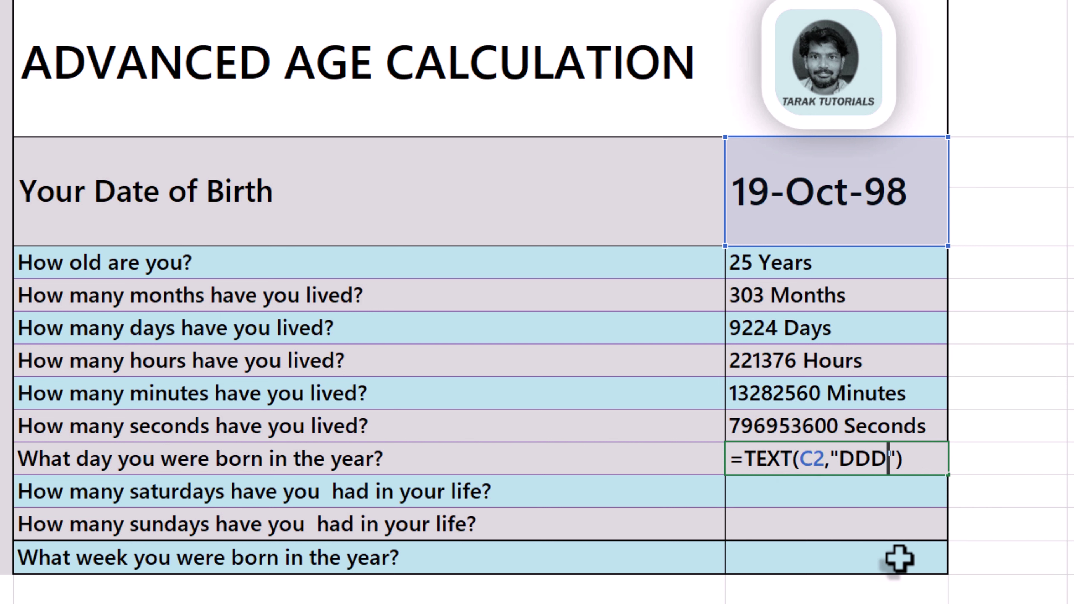
pyautogui.press('Return')
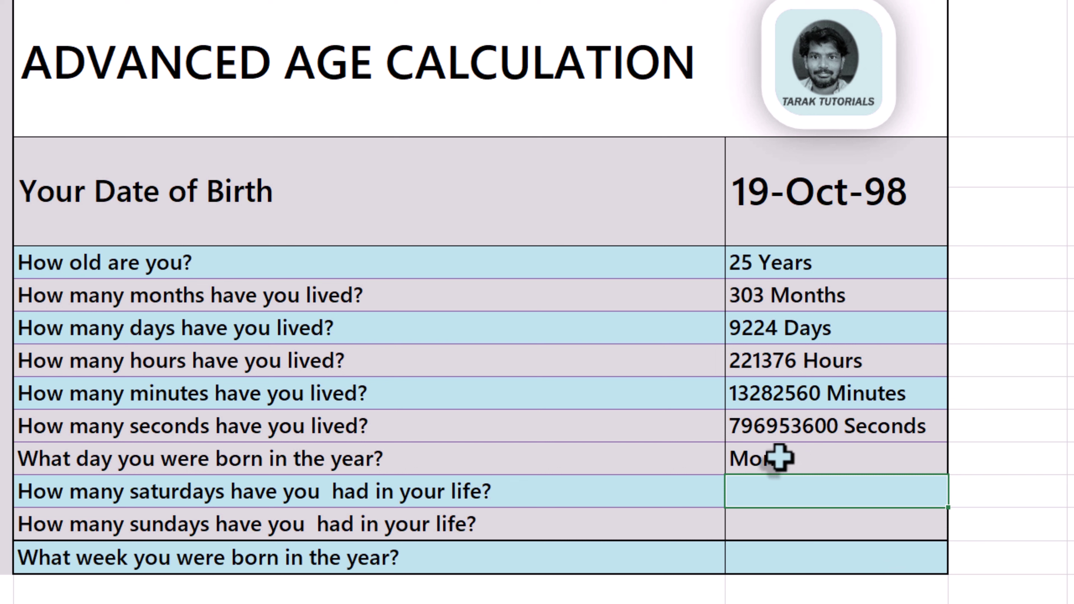
pyautogui.click(787, 457)
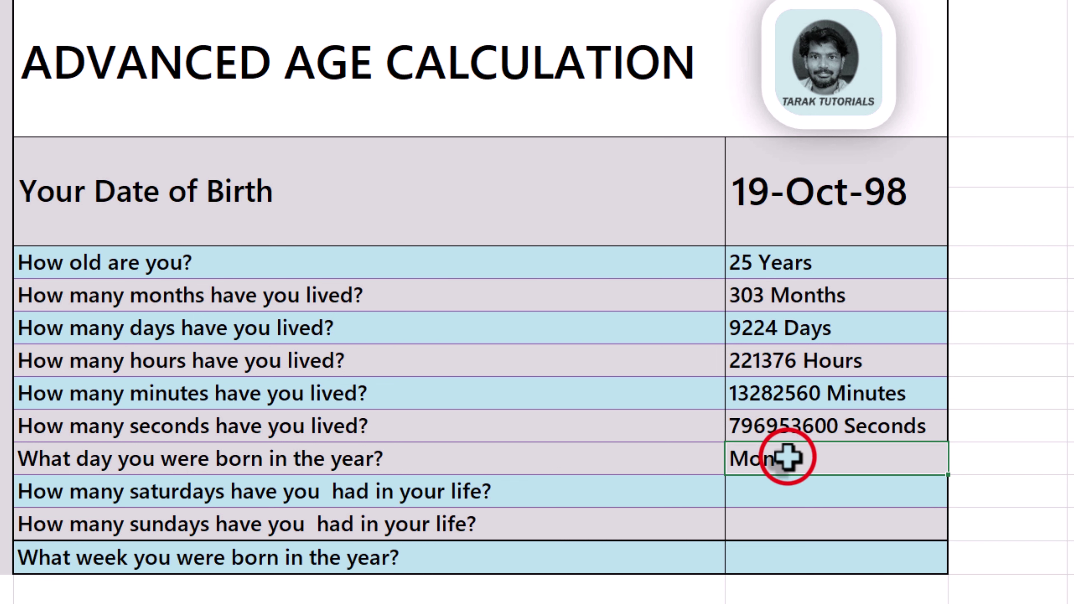
pyautogui.doubleClick(768, 464)
pyautogui.click(890, 461)
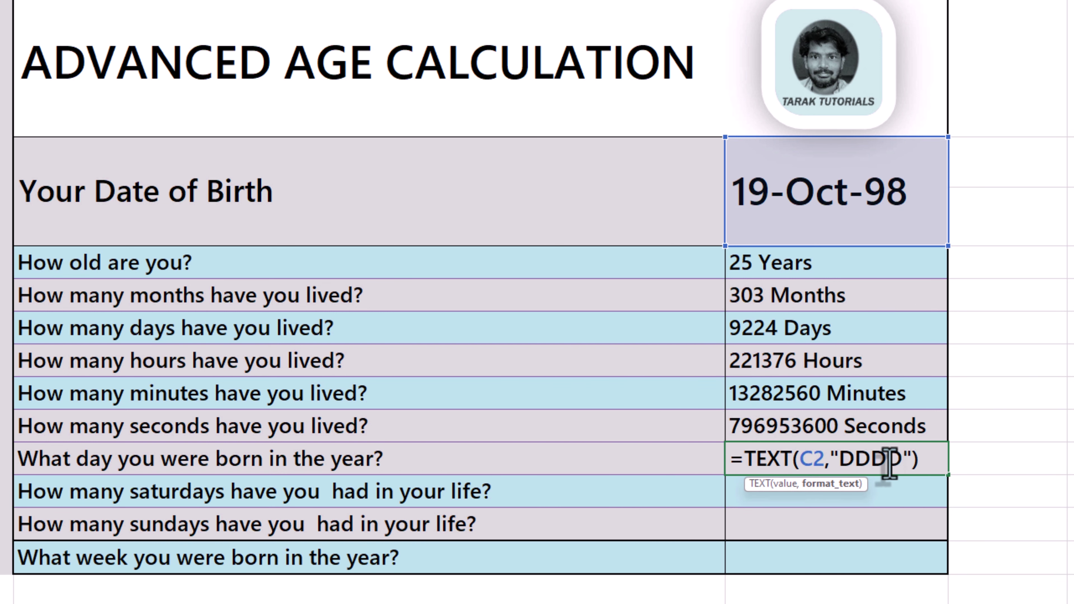
pyautogui.press('Return')
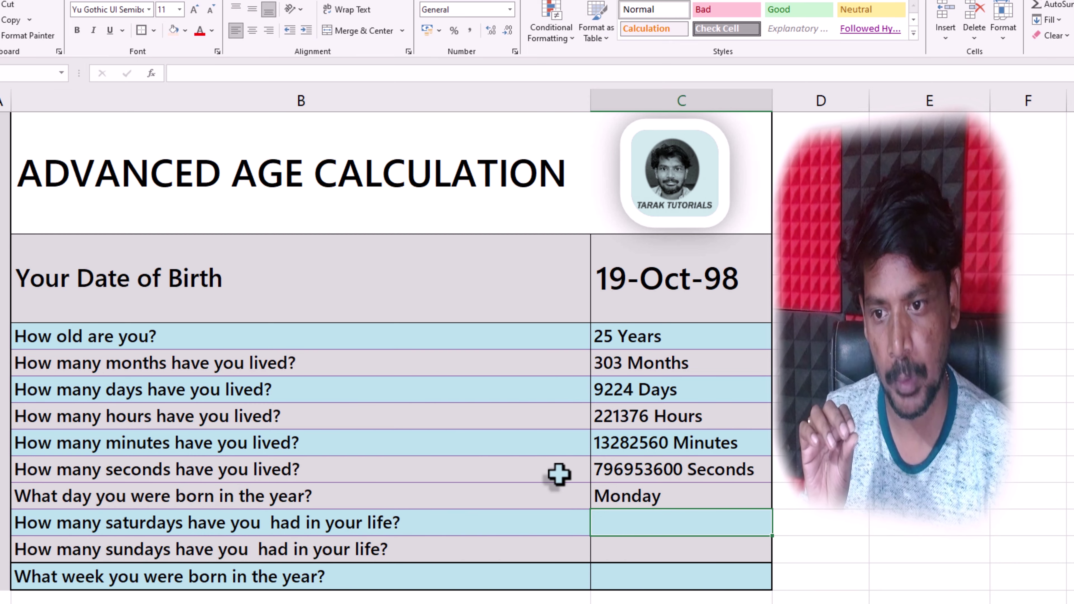
pyautogui.scroll(-2, 559, 474)
pyautogui.scroll(-3, 559, 474)
pyautogui.scroll(-1, 559, 474)
pyautogui.scroll(-1, 558, 474)
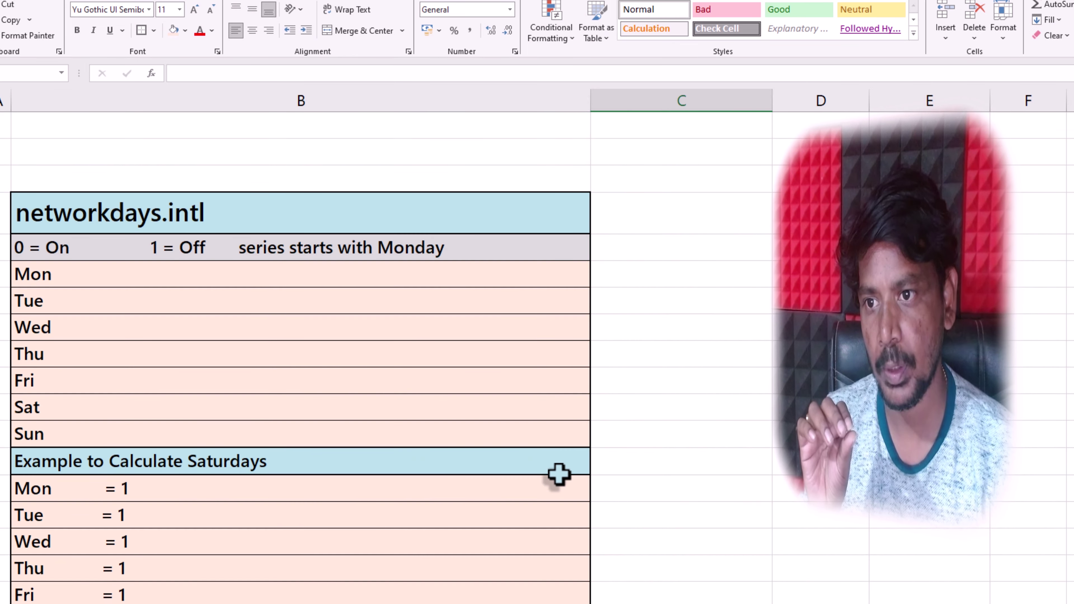
pyautogui.scroll(-2, 559, 474)
pyautogui.scroll(-1, 559, 474)
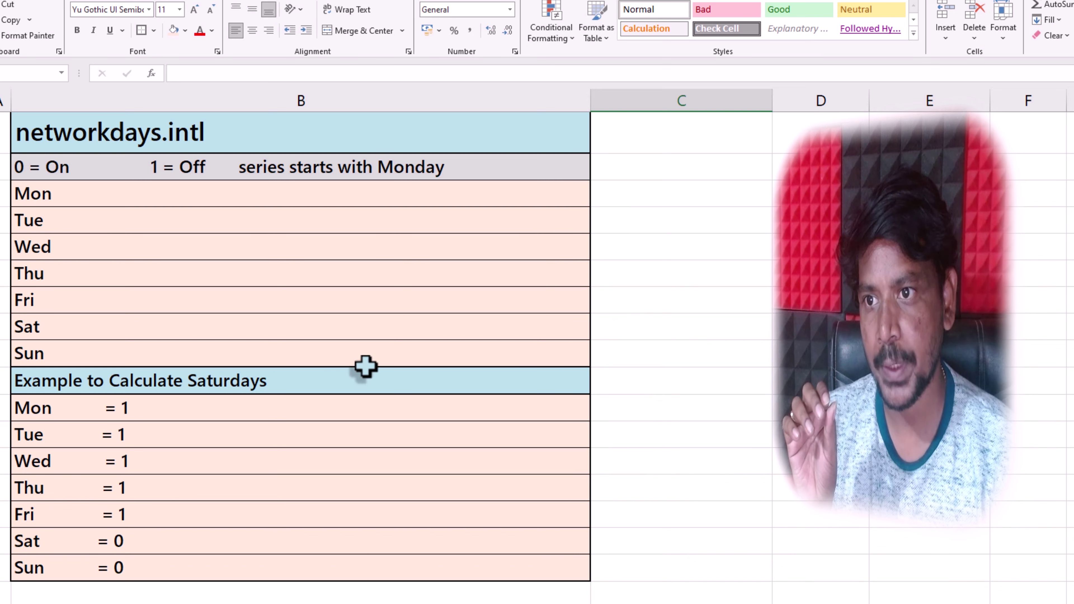
pyautogui.click(56, 193)
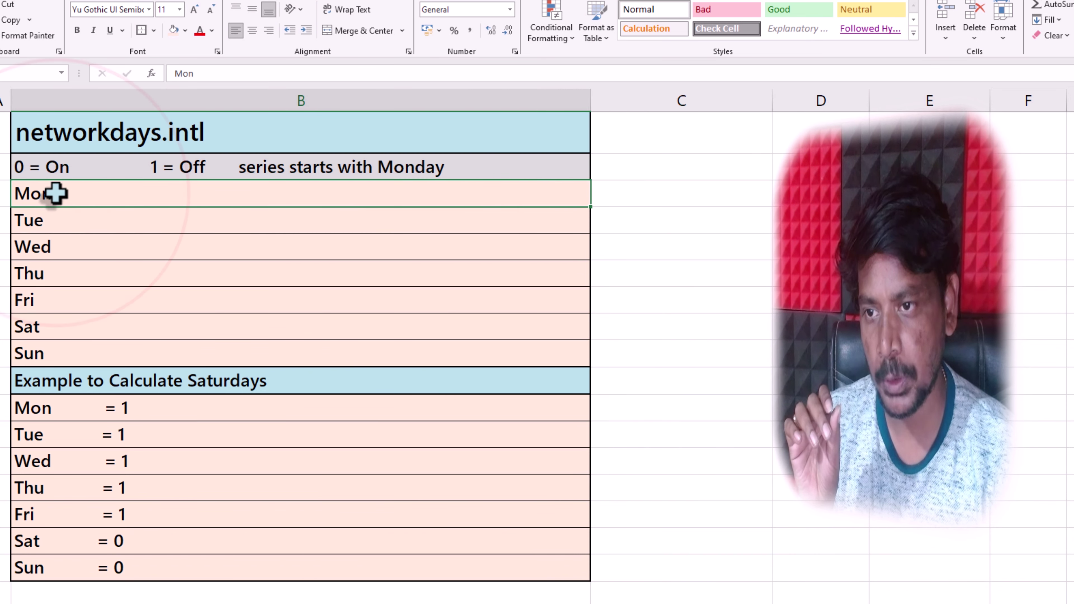
pyautogui.click(42, 356)
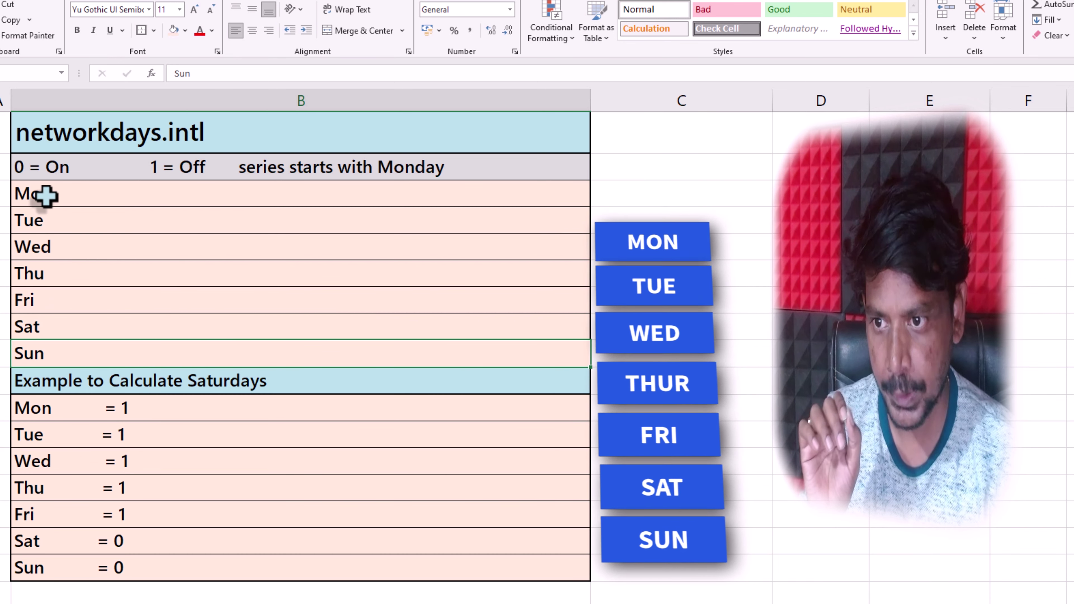
pyautogui.moveTo(45, 196); pyautogui.dragTo(31, 357)
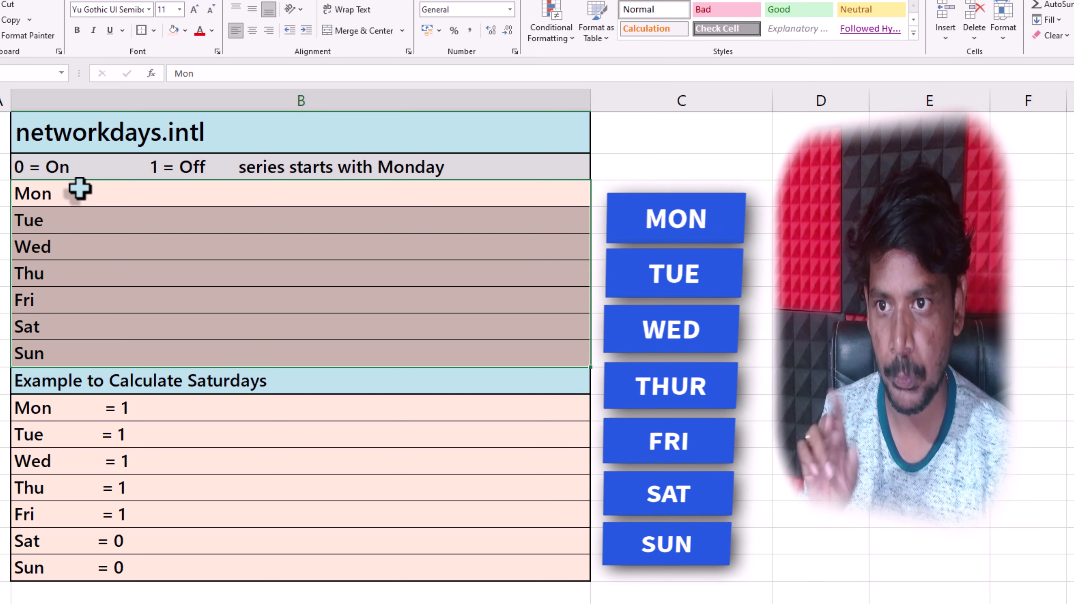
pyautogui.click(83, 174)
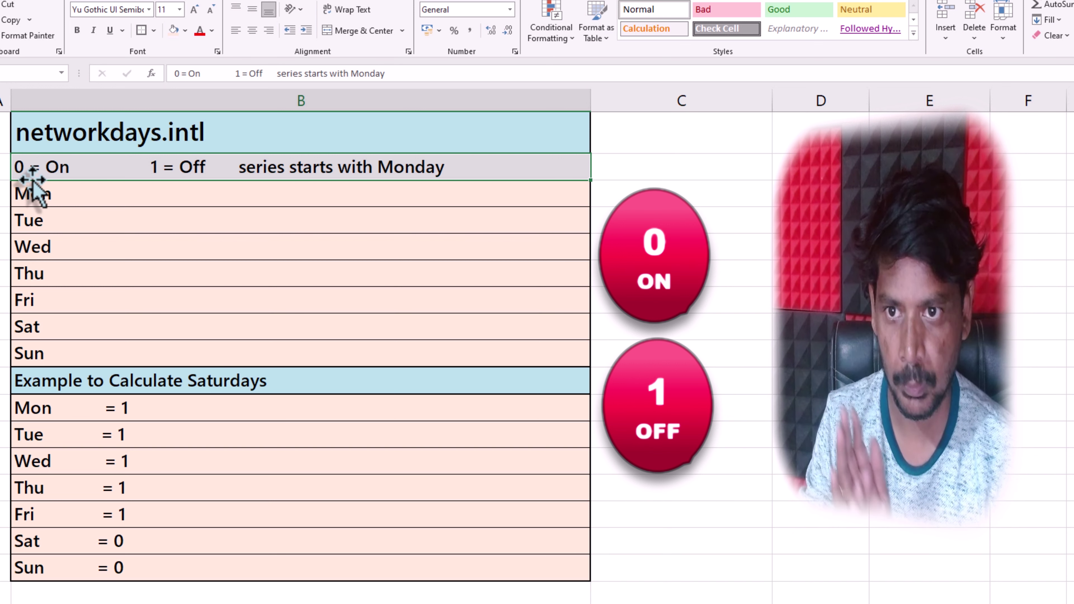
pyautogui.click(66, 193)
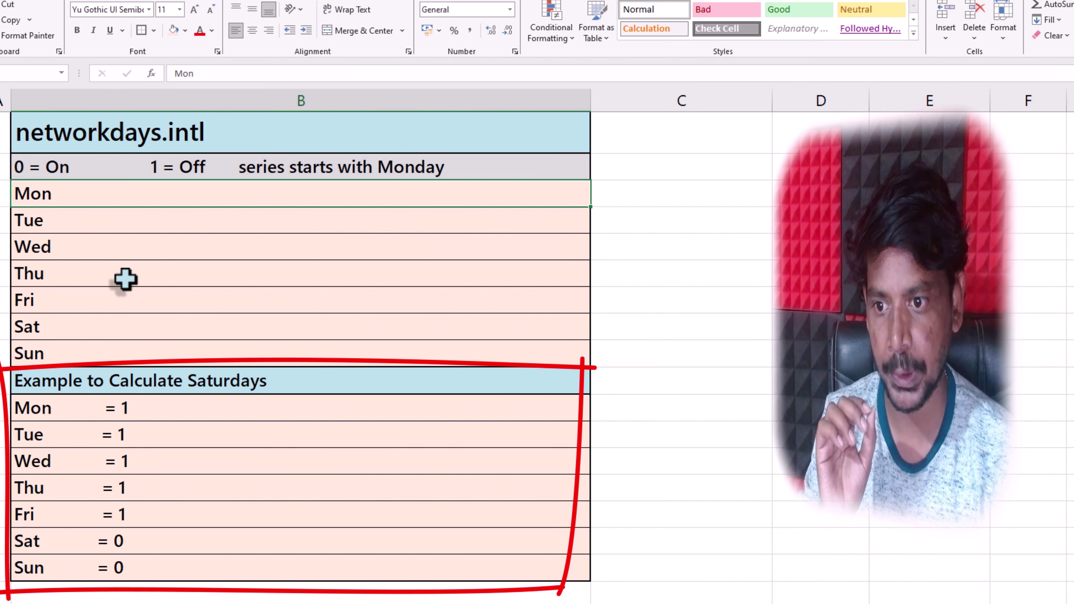
# Rename the example heading to 'Example to Calculate Saturdays & Sundays'
pyautogui.click(290, 386)
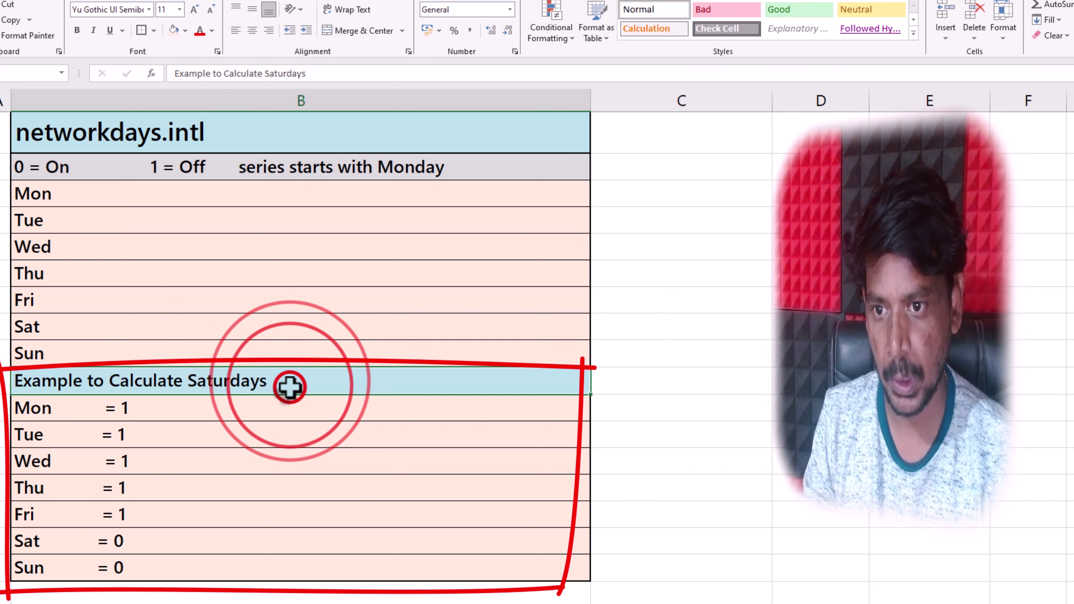
pyautogui.doubleClick(290, 386)
pyautogui.write('& ')
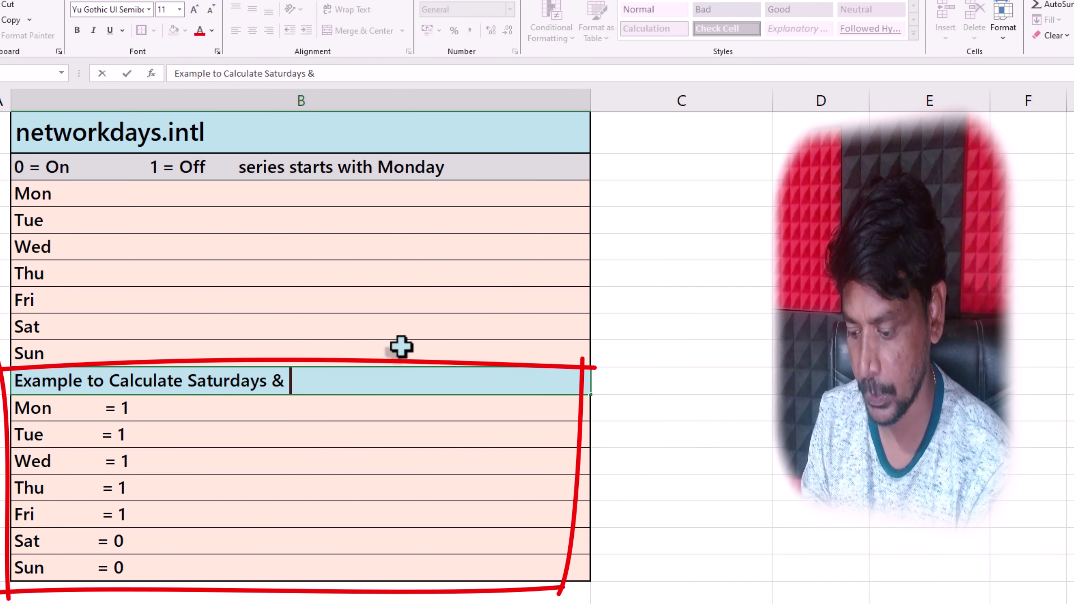
pyautogui.write('suNDAYS')
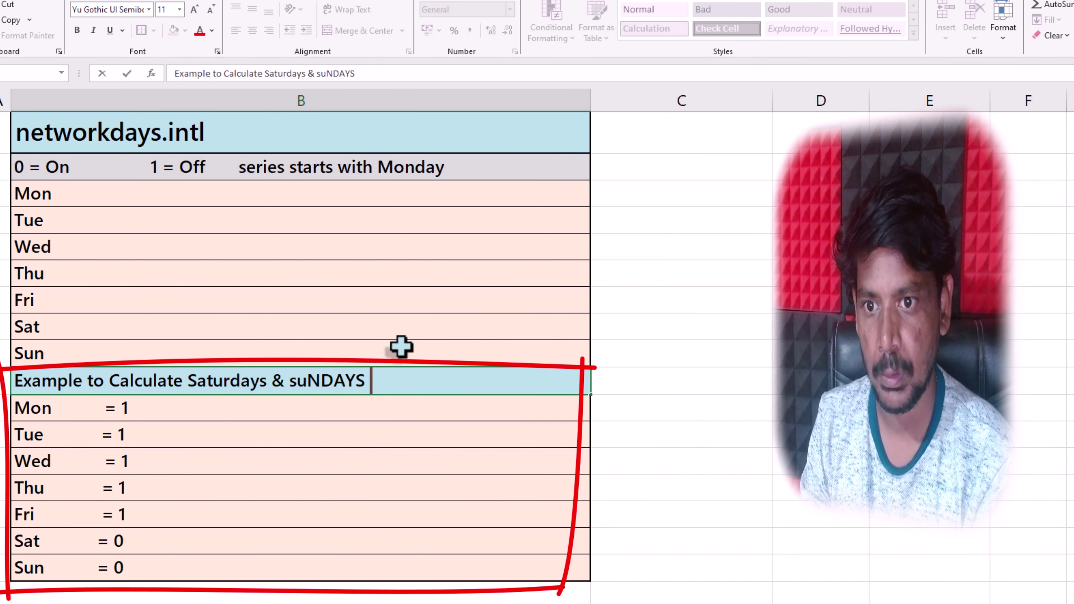
pyautogui.press('BackSpace')
pyautogui.press('BackSpace')
pyautogui.press('BackSpace')
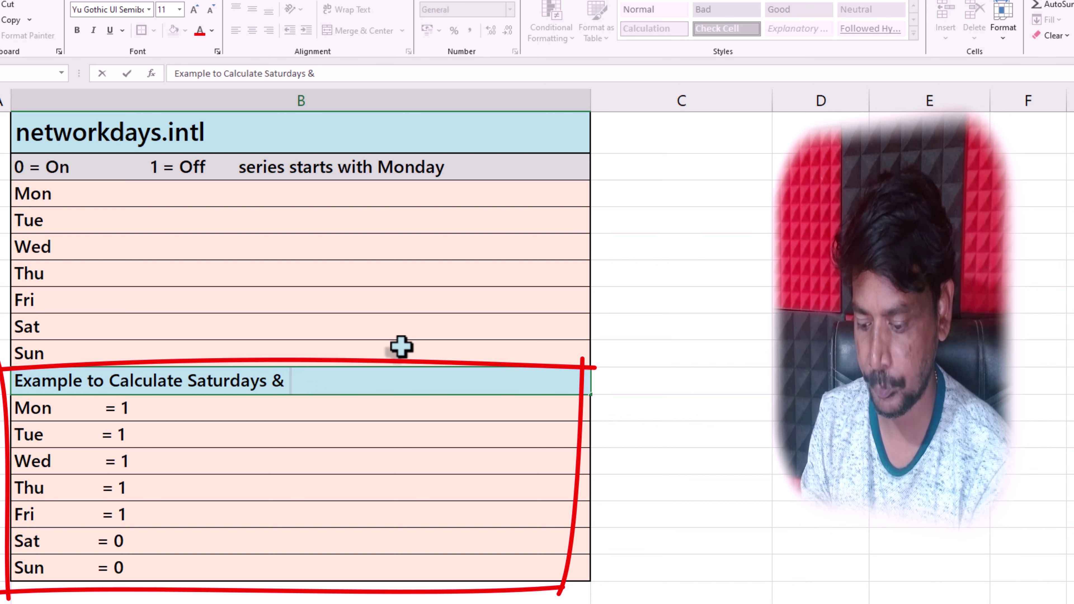
pyautogui.write('SUndays')
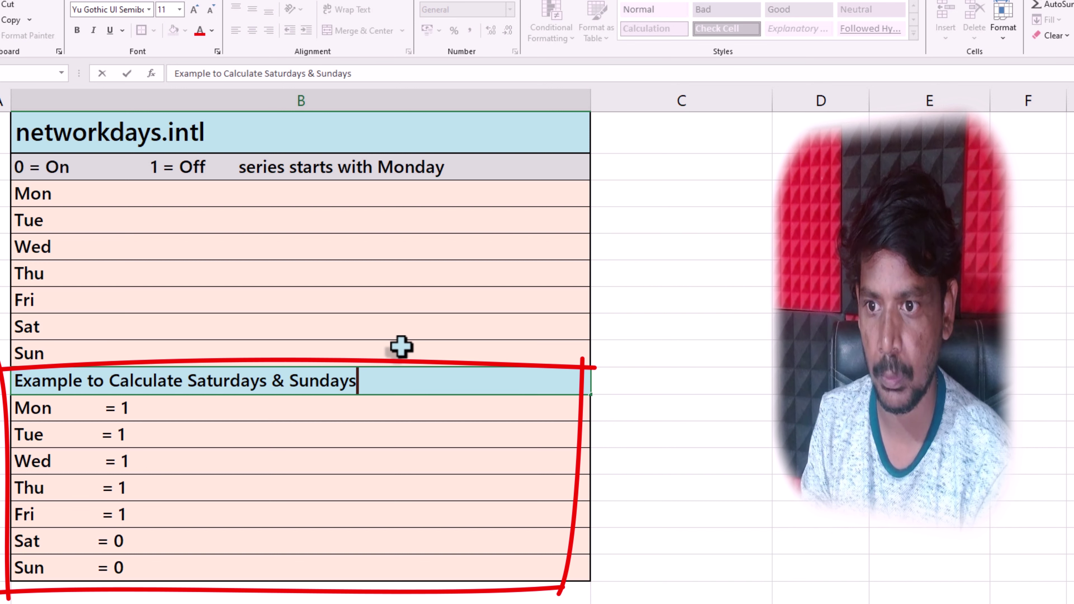
pyautogui.press('Return')
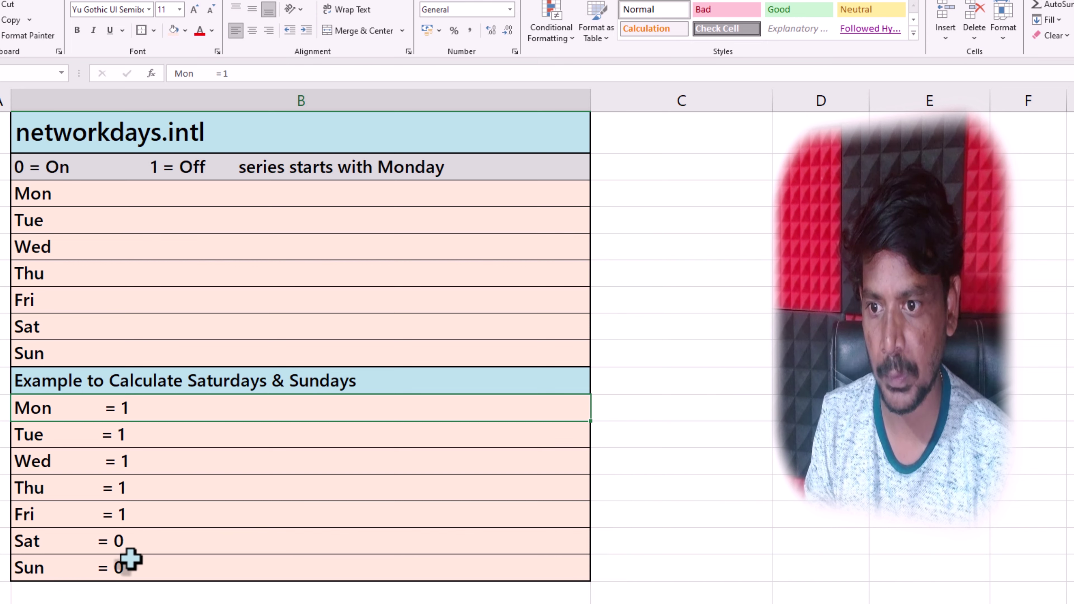
# Change the 'Sun = 0' entry in the weekday list to 'Sun = 1'
pyautogui.click(128, 569)
pyautogui.doubleClick(128, 569)
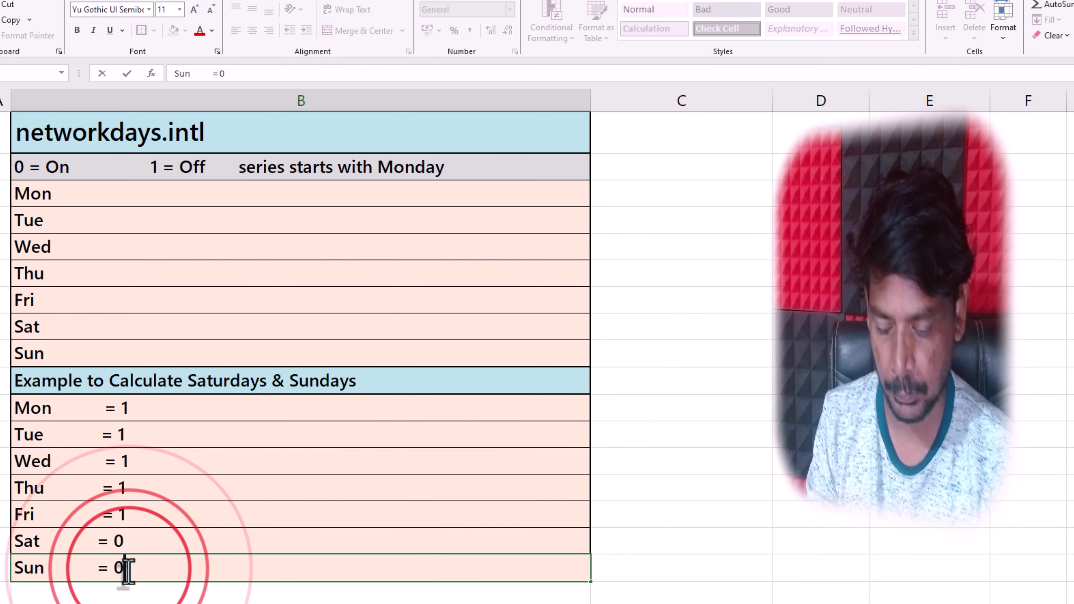
pyautogui.press('BackSpace')
pyautogui.write('1')
pyautogui.press('Return')
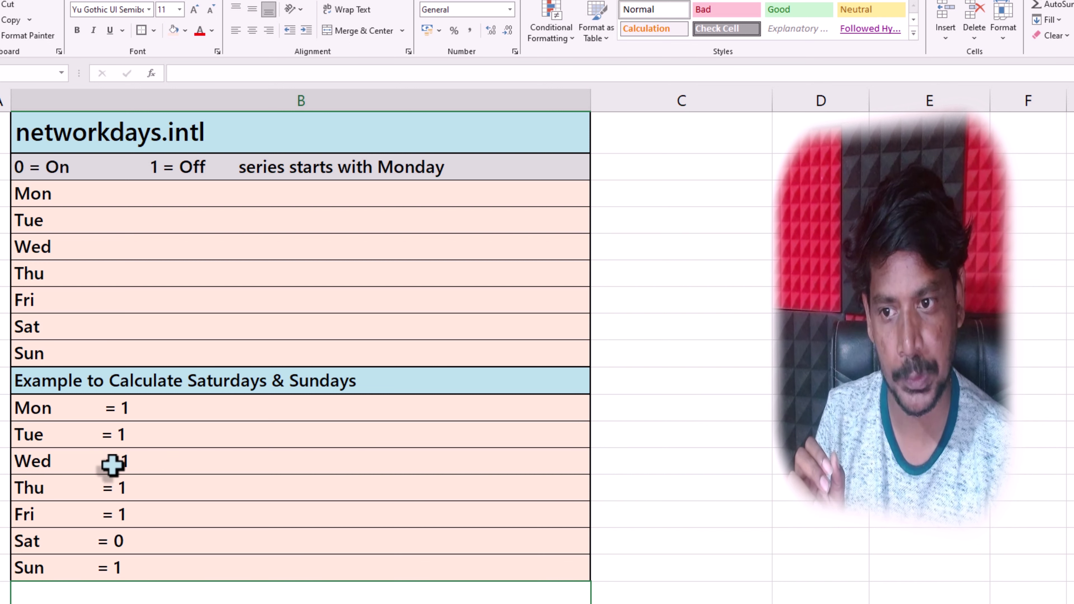
# Enter =NETWORKDAYS.INTL(C2,TODAY(),"1111101") in C11 to count Saturdays lived
pyautogui.scroll(2, 112, 466)
pyautogui.scroll(3, 112, 466)
pyautogui.scroll(4, 113, 465)
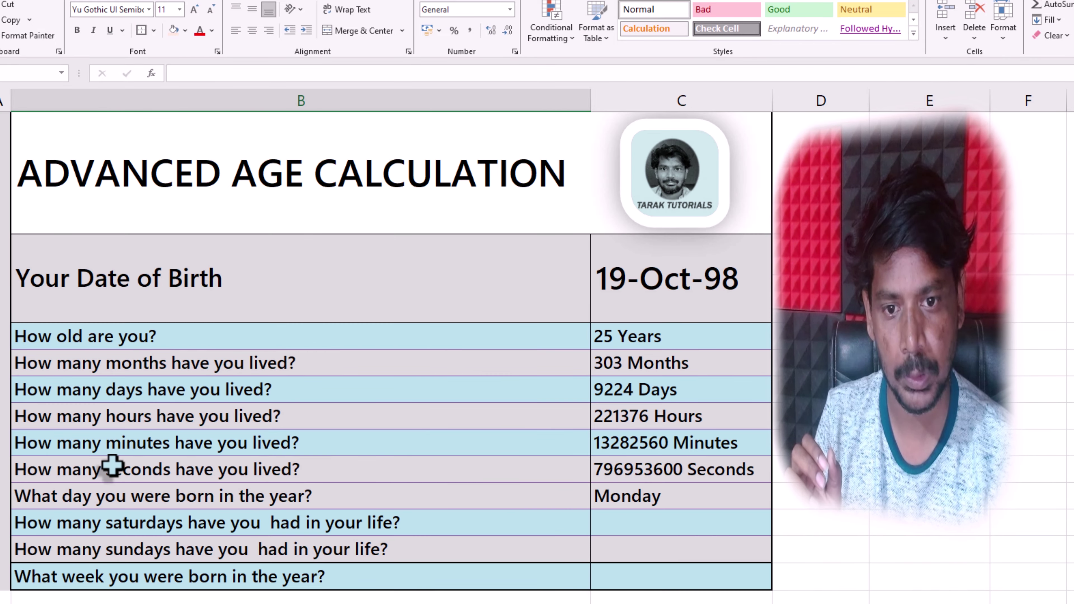
pyautogui.scroll(-3, 112, 466)
pyautogui.scroll(3, 112, 466)
pyautogui.scroll(-3, 125, 463)
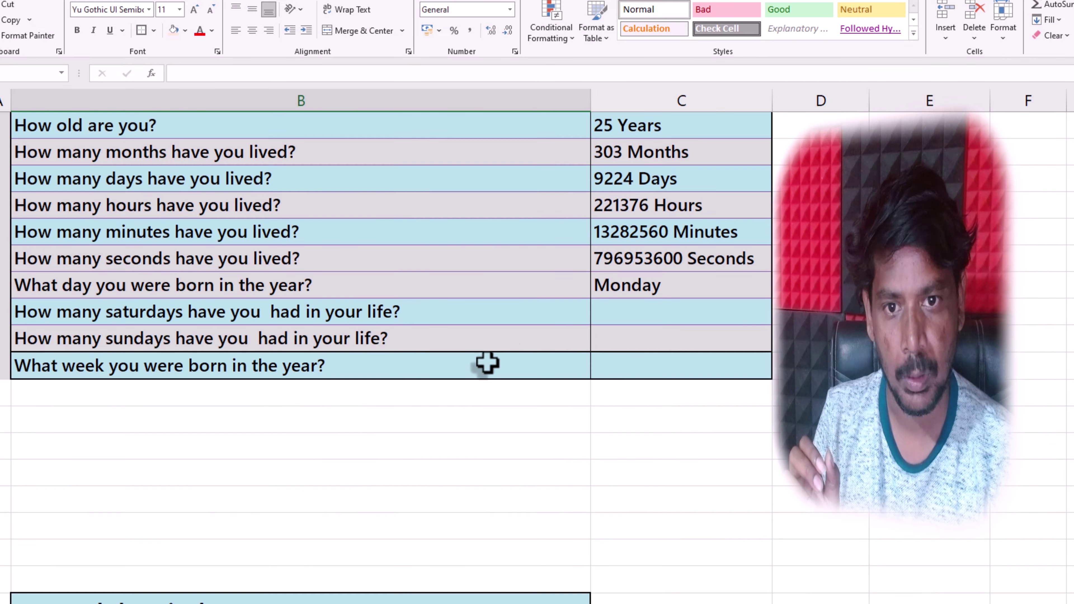
pyautogui.click(652, 320)
pyautogui.click(620, 312)
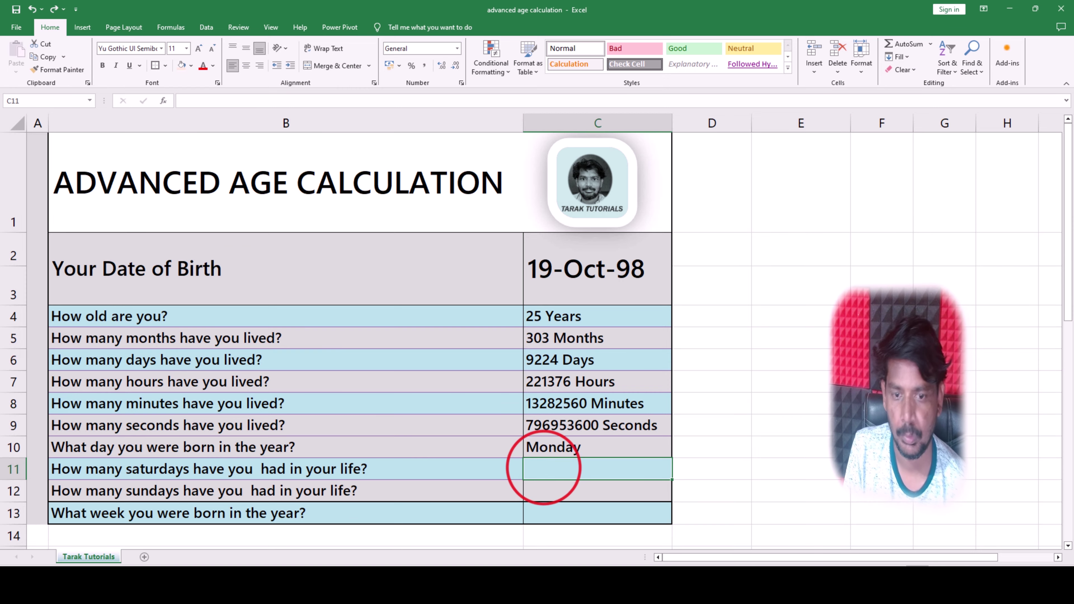
pyautogui.write('=net')
pyautogui.write('w')
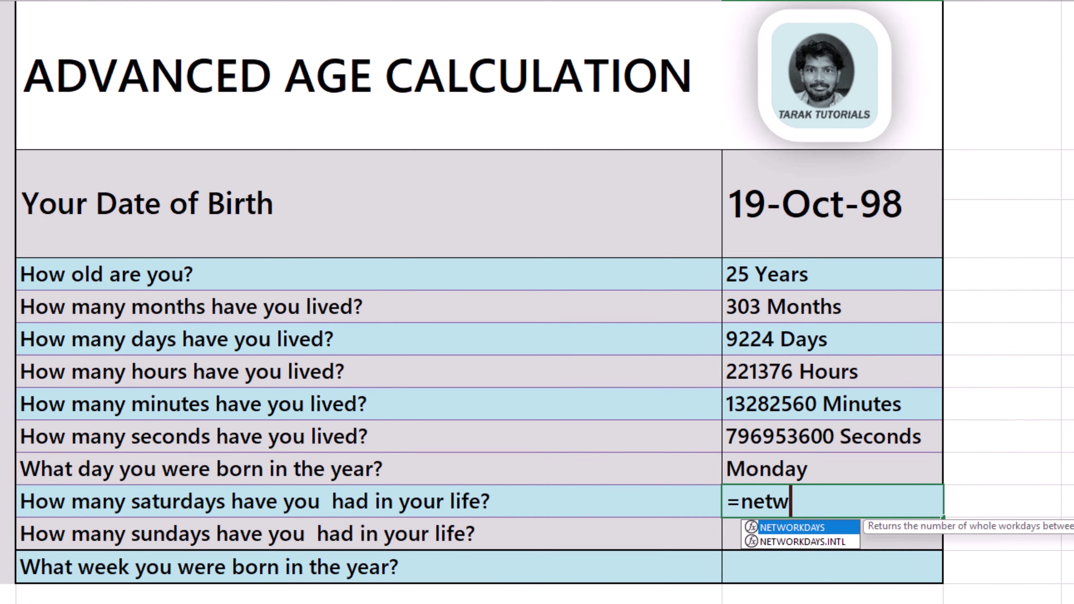
pyautogui.write('orkdays')
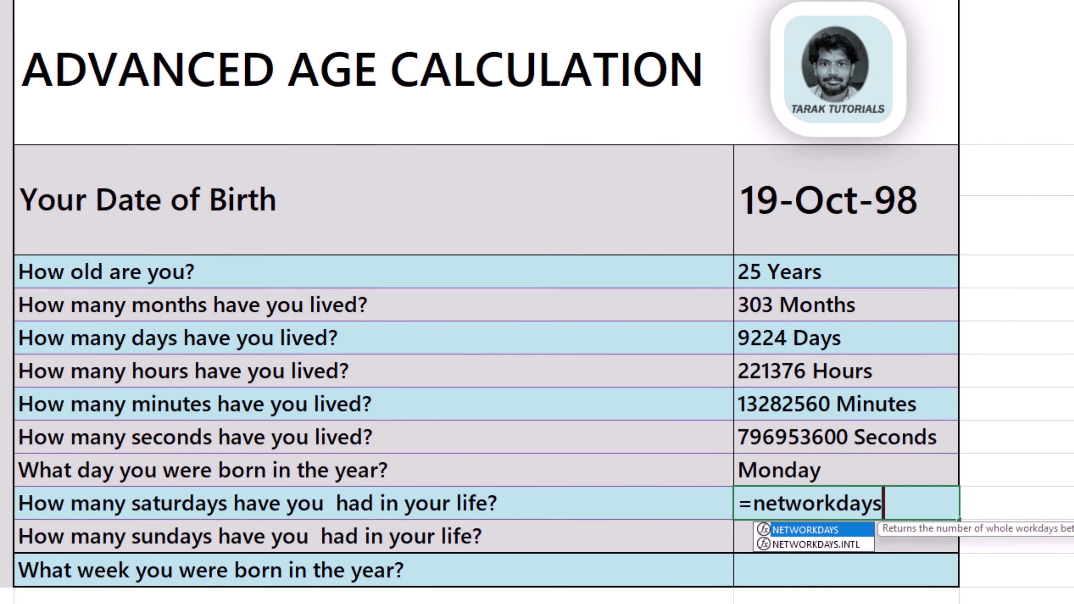
pyautogui.write('.')
pyautogui.press('Tab')
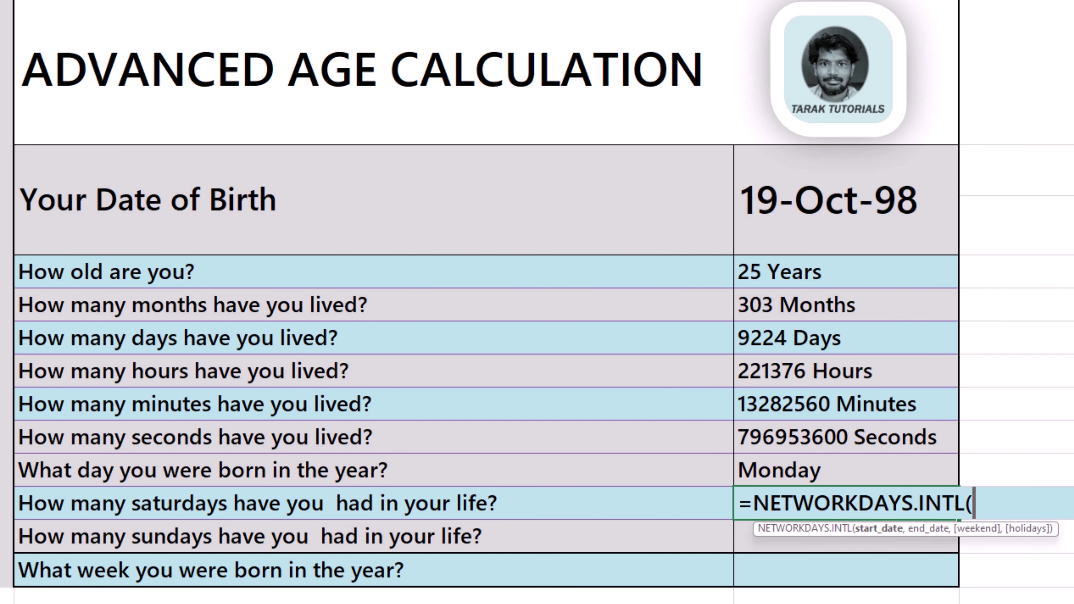
pyautogui.click(800, 197)
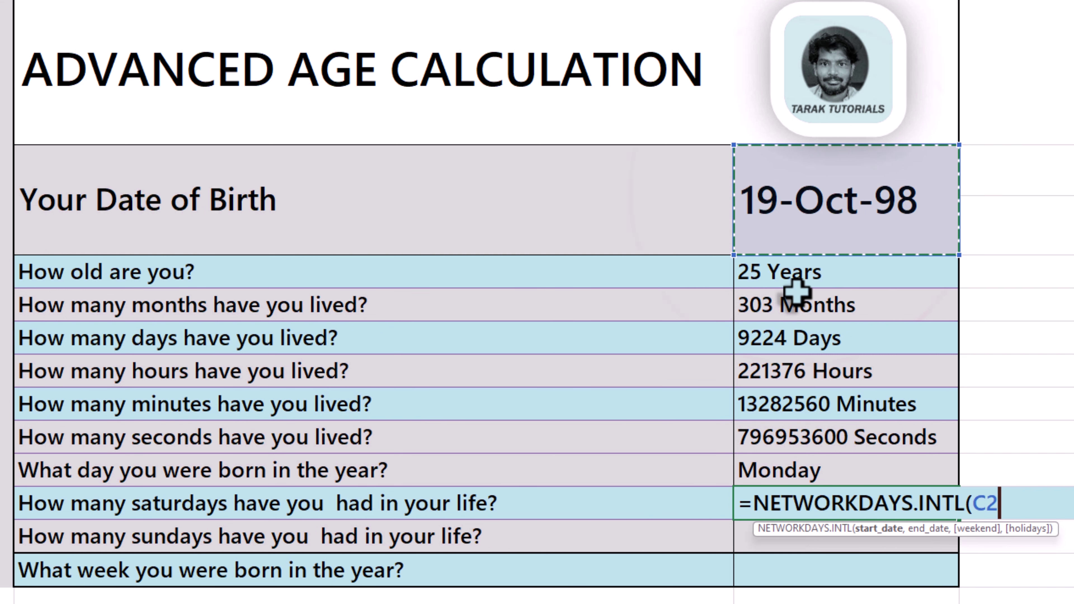
pyautogui.write(',')
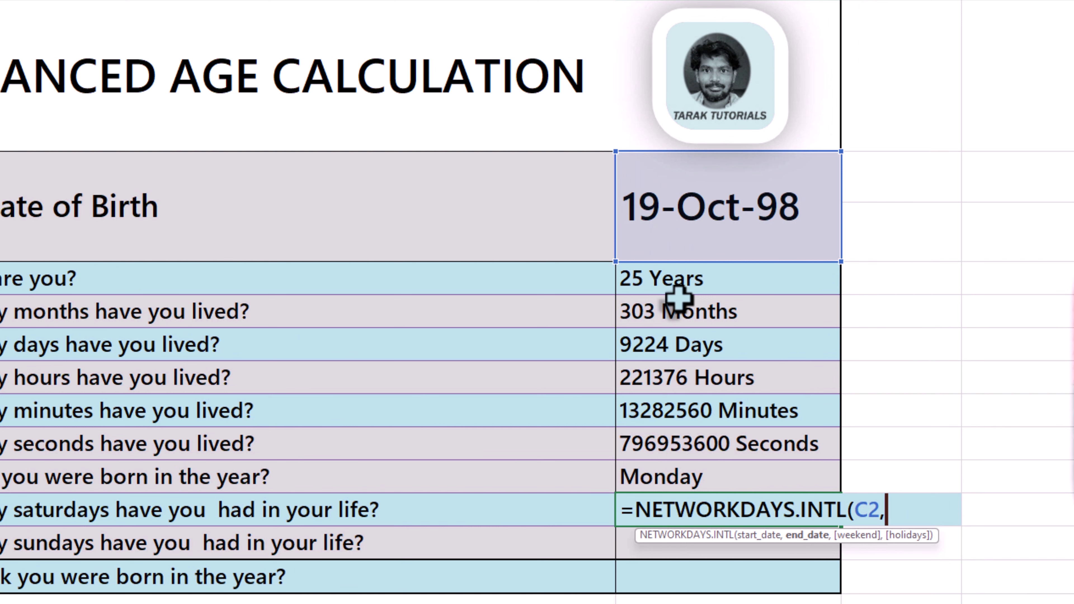
pyautogui.write('today')
pyautogui.press('Tab')
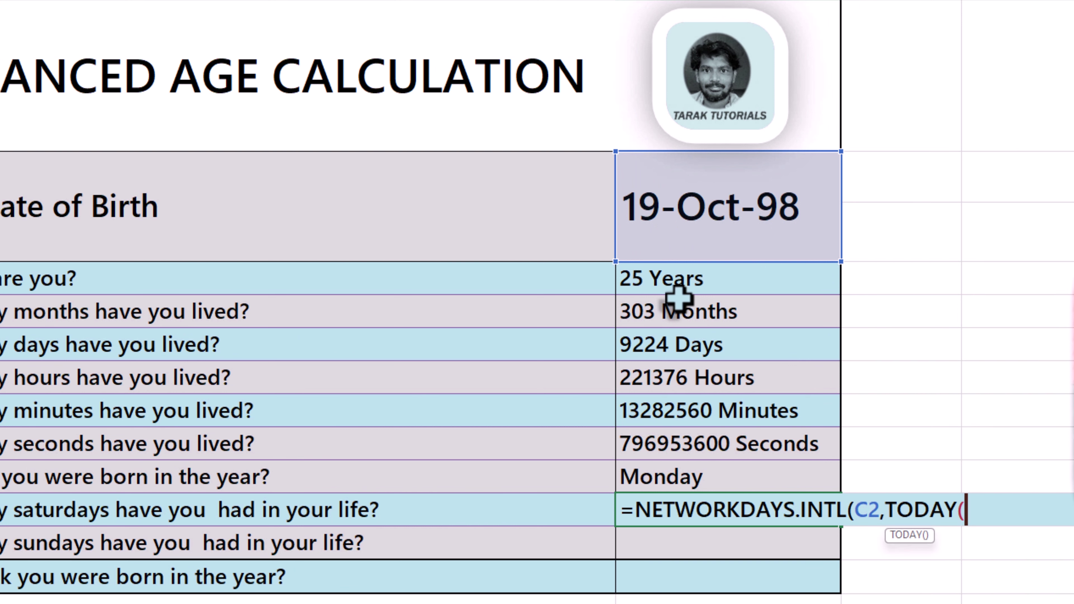
pyautogui.write(')')
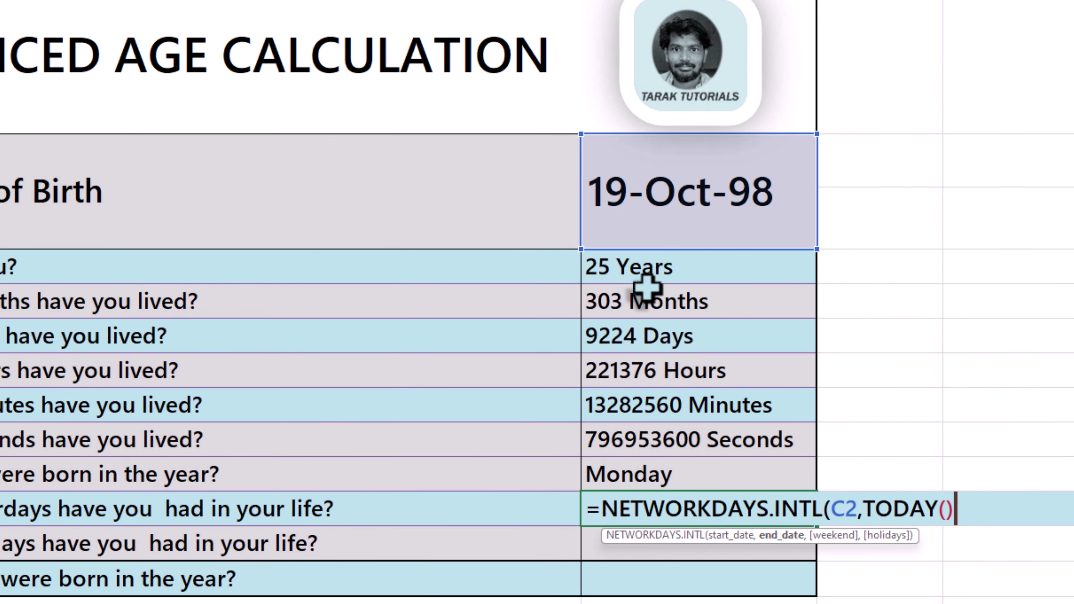
pyautogui.write(',')
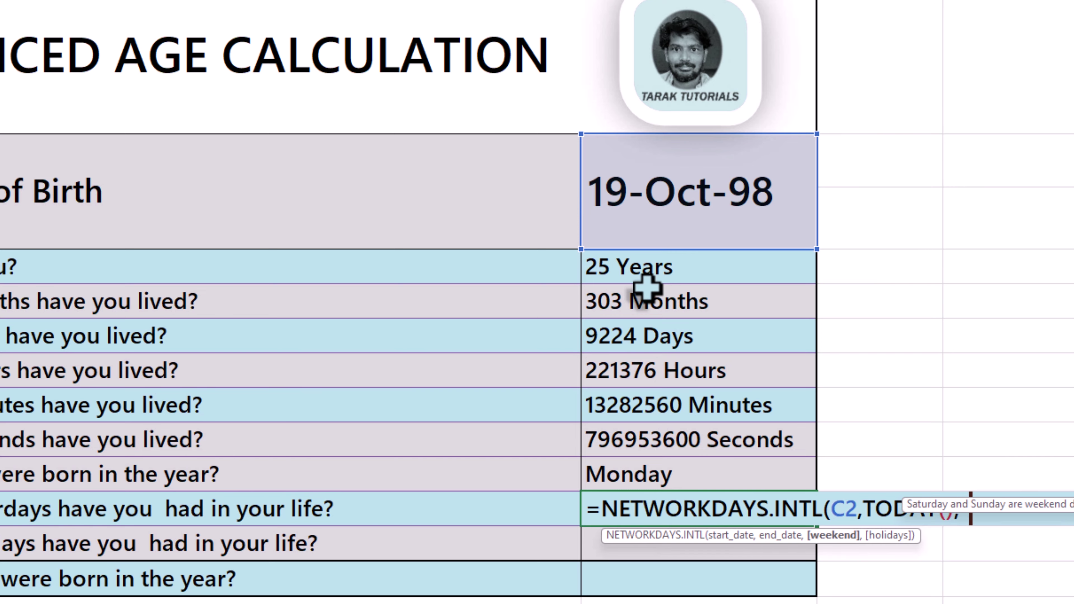
pyautogui.write('"')
pyautogui.write('1')
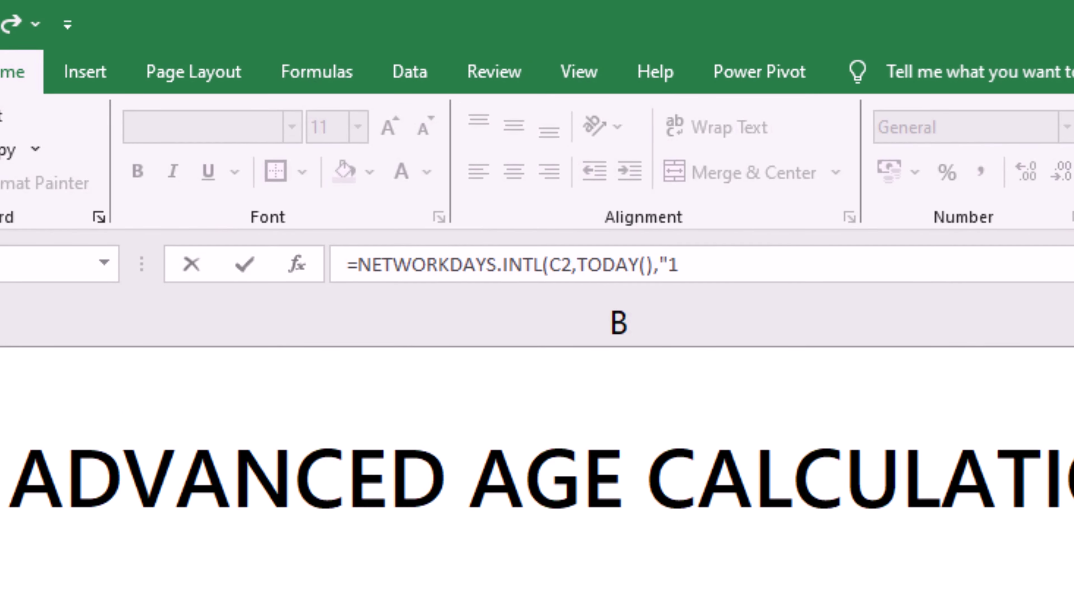
pyautogui.write('1')
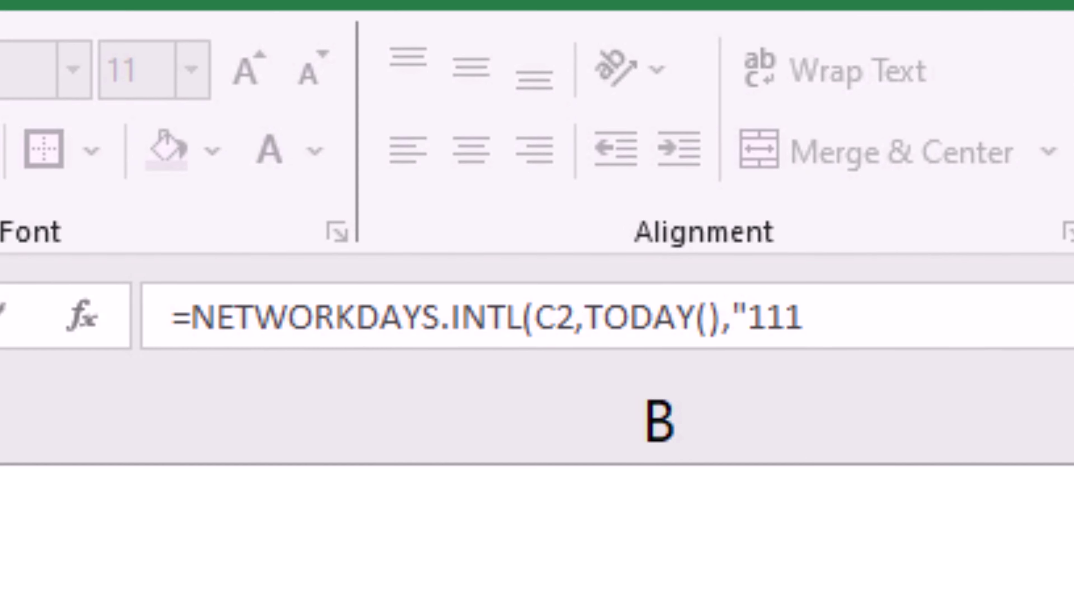
pyautogui.write('1101")')
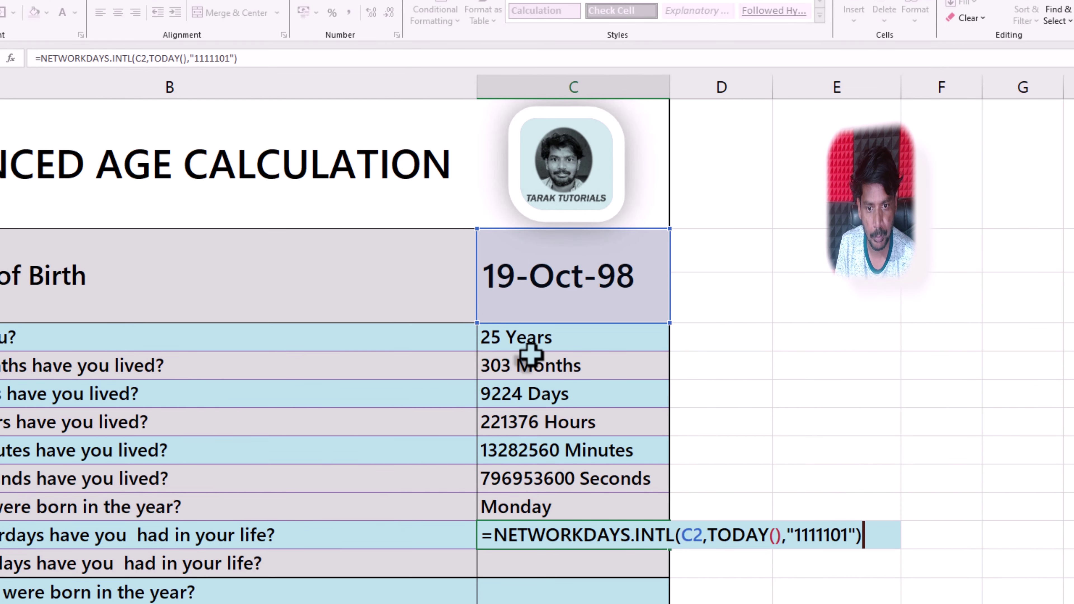
pyautogui.hotkey('ctrl', 'Return')
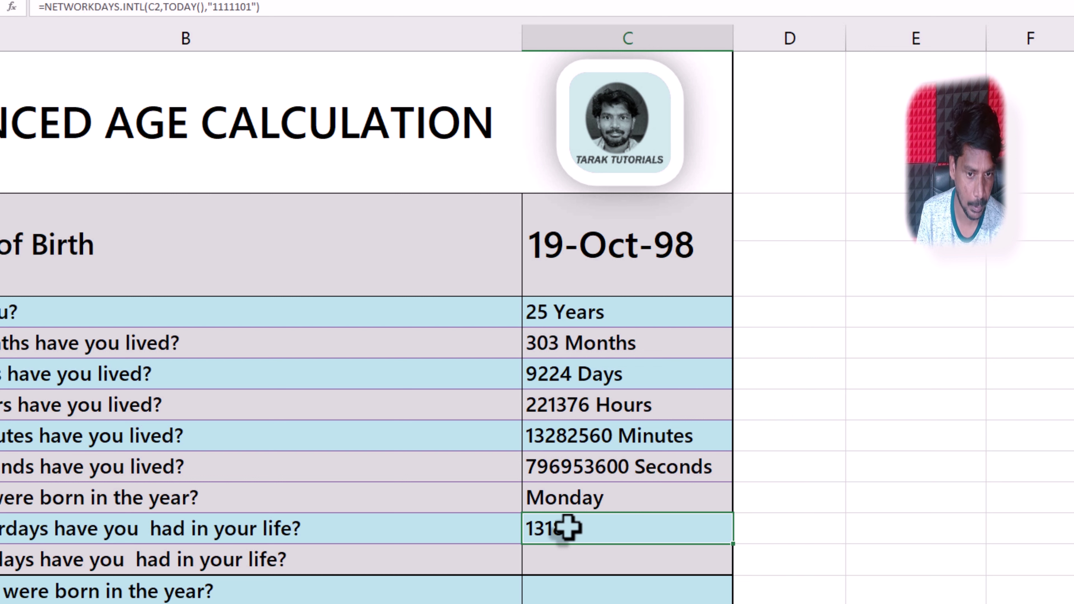
# Append a " Saturdays " label to the C11 formula so it reads 1318 Saturdays
pyautogui.doubleClick(567, 528)
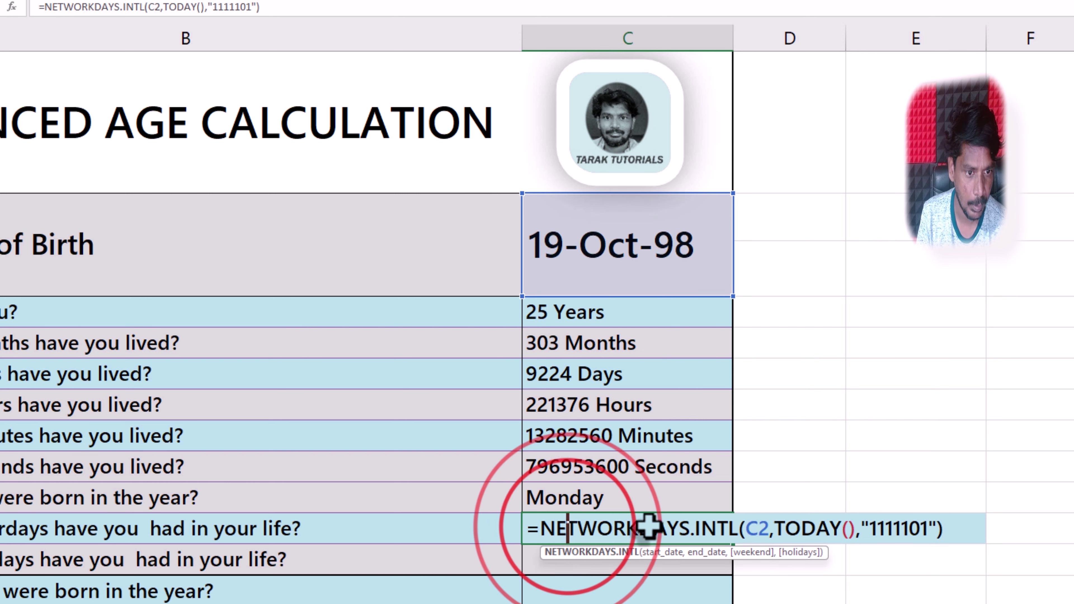
pyautogui.click(941, 529)
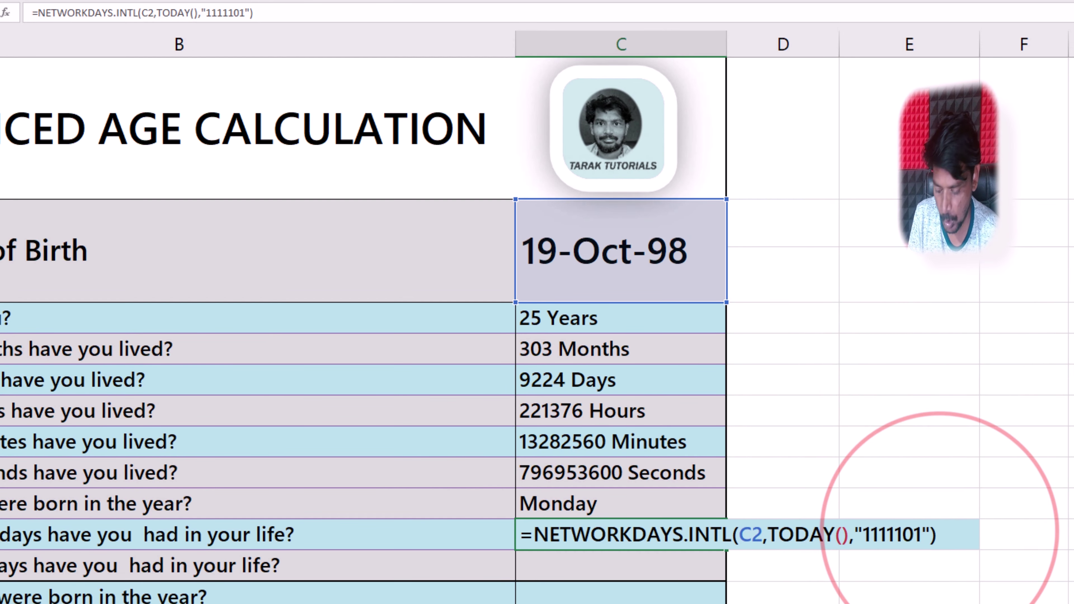
pyautogui.write('&" S')
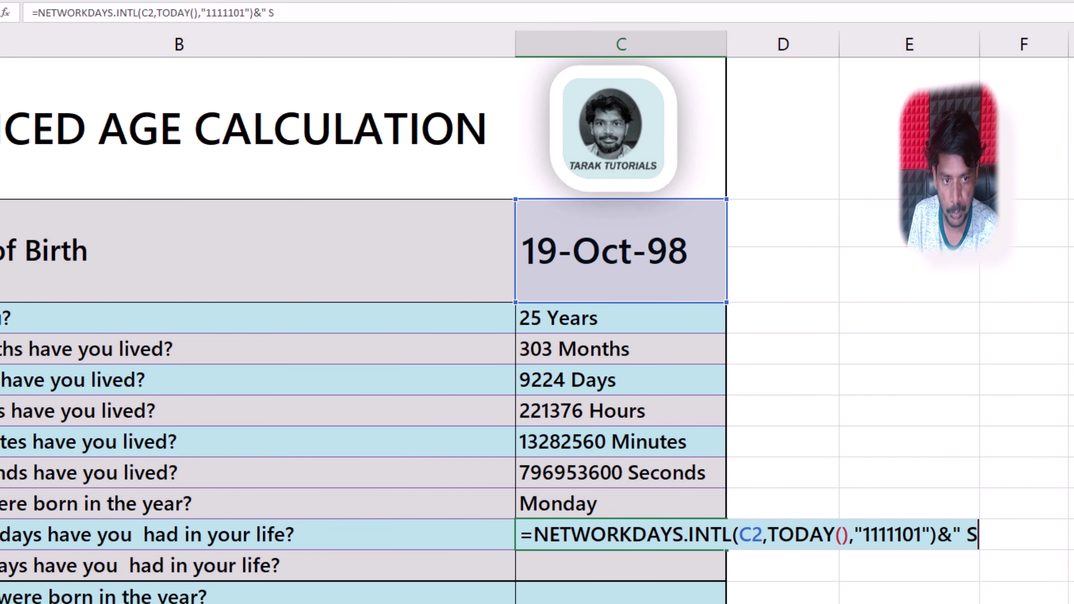
pyautogui.write('atur')
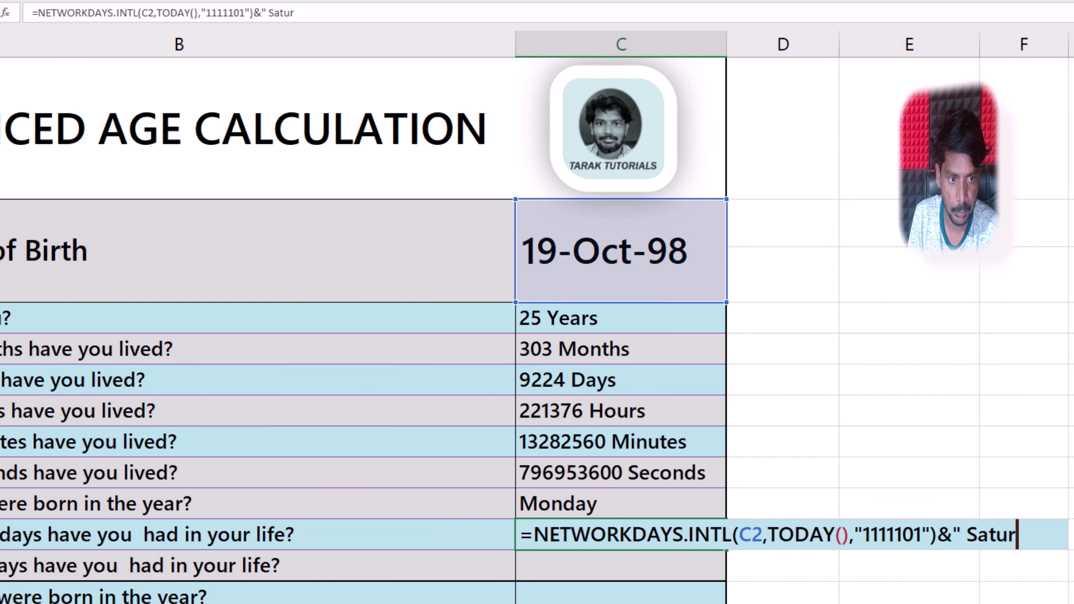
pyautogui.write('days "')
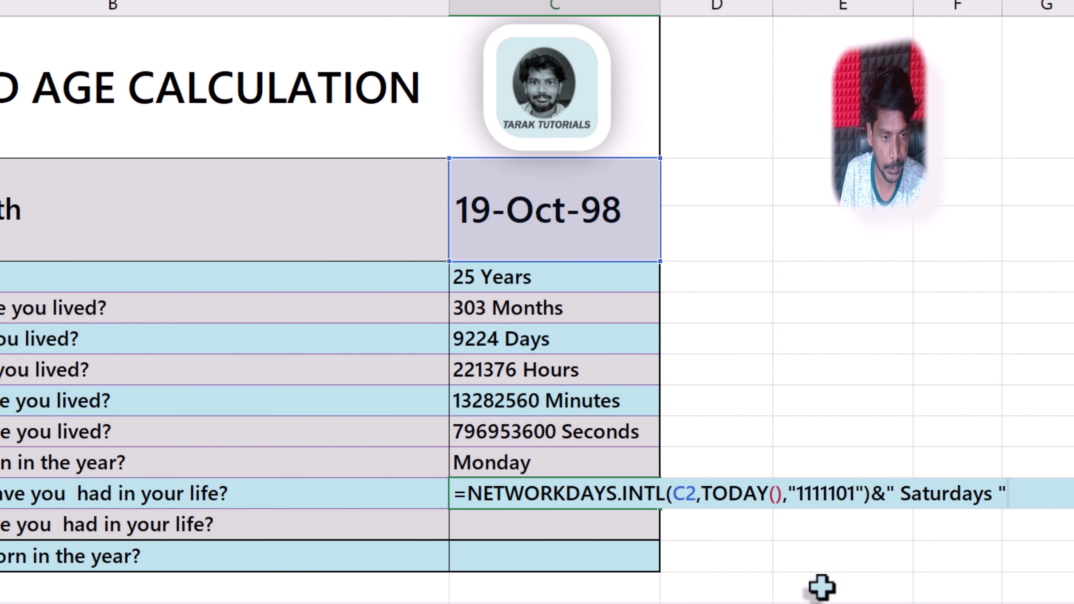
pyautogui.press('Return')
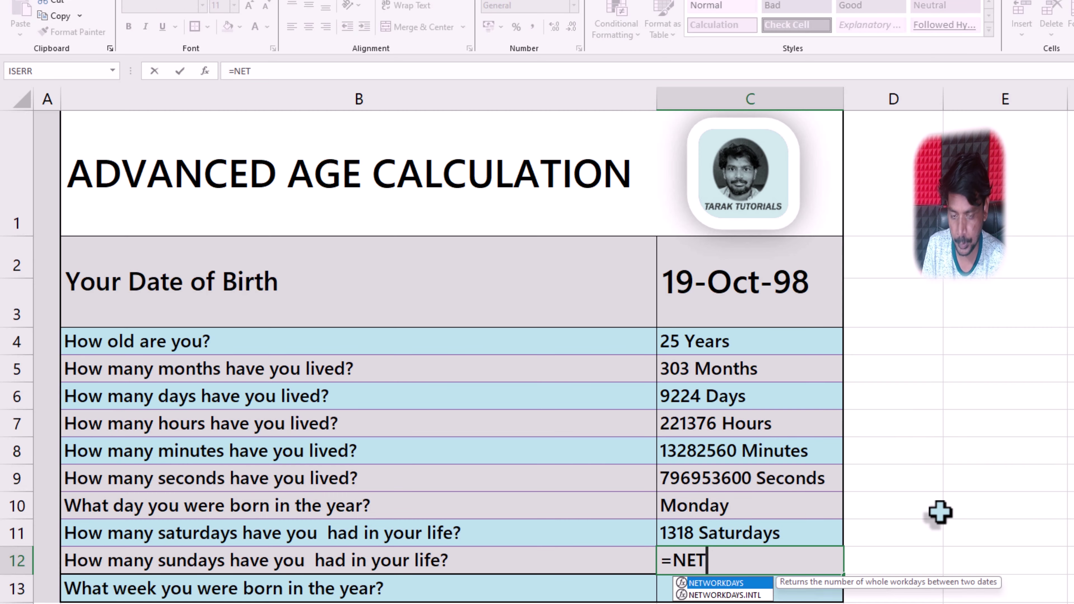
# Enter =NETWORKDAYS.INTL(C2,TODAY(),"1111110") in C12 to count Sundays lived
pyautogui.write('WE')
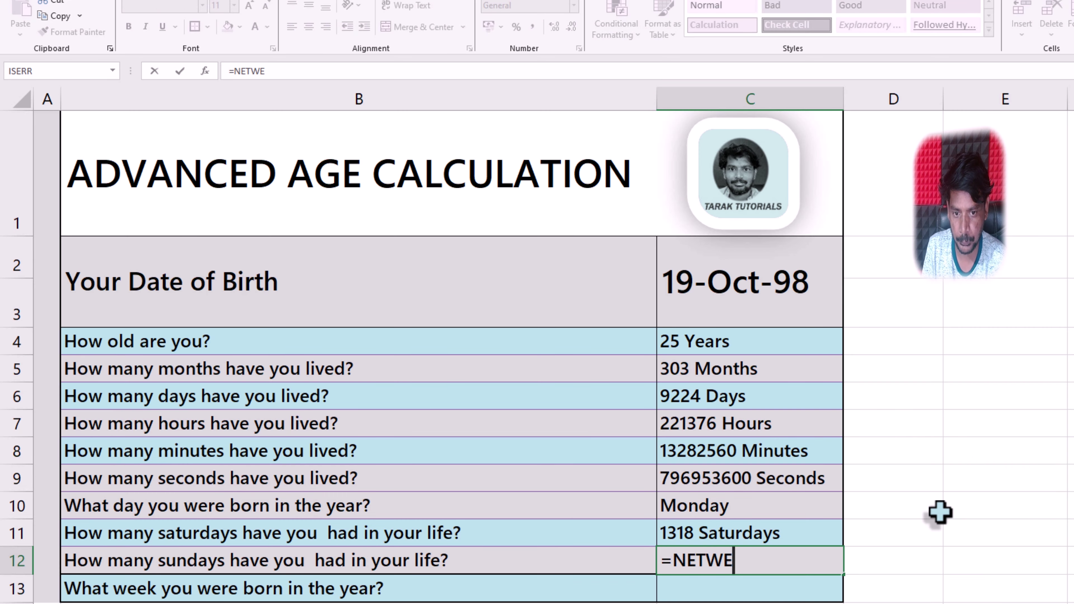
pyautogui.press('BackSpace')
pyautogui.write('ORKD')
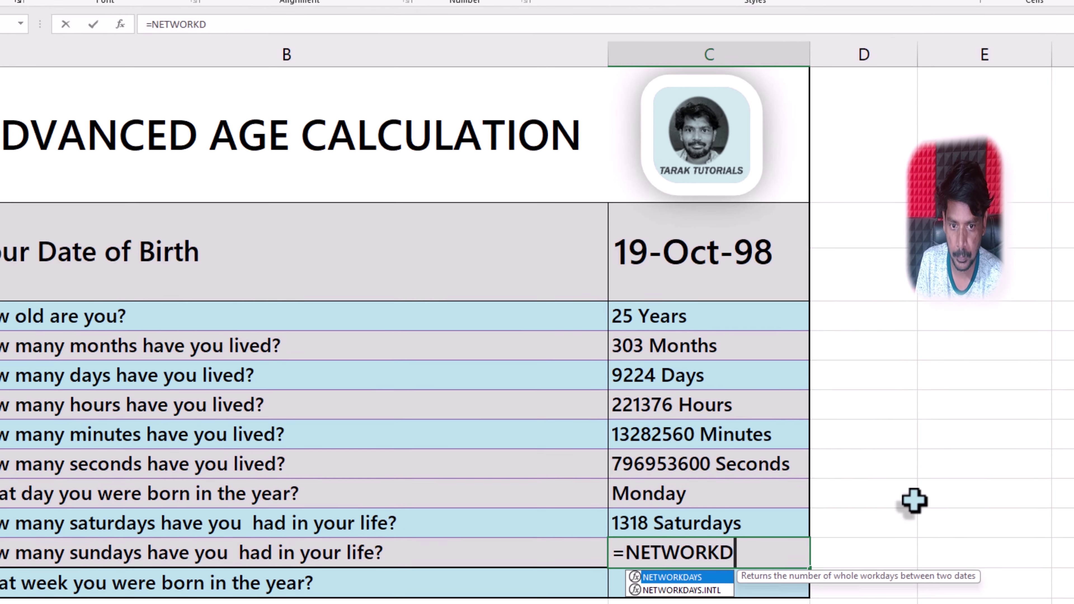
pyautogui.write('AYS.INTL(')
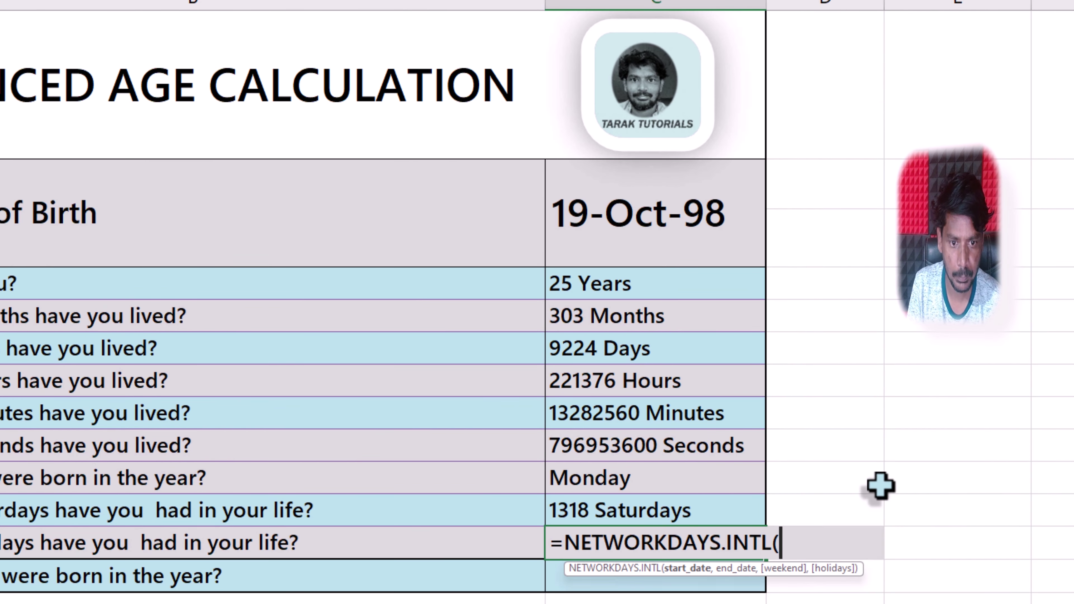
pyautogui.click(685, 238)
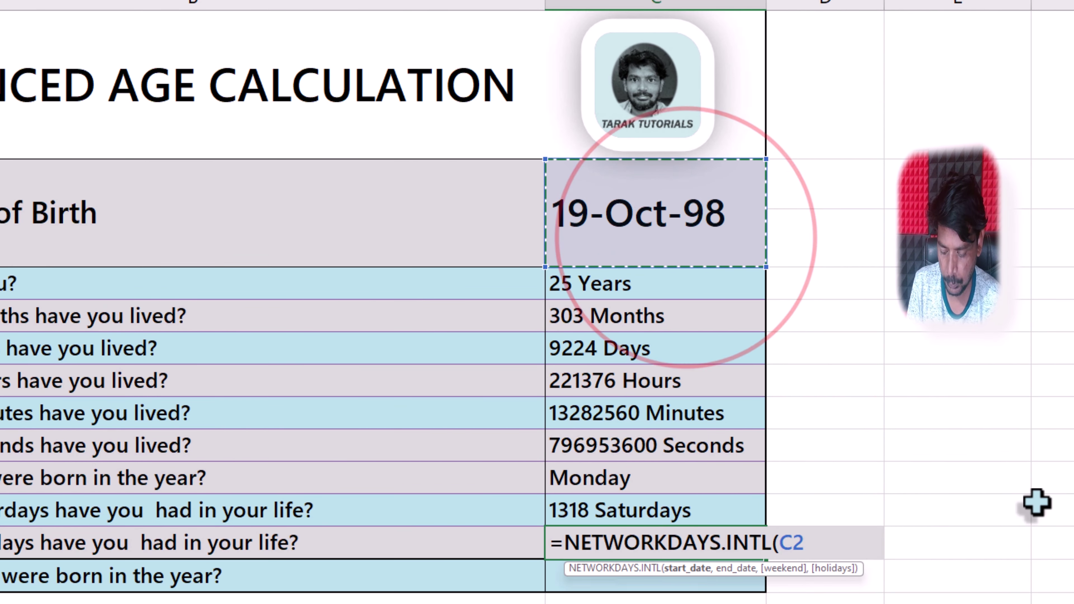
pyautogui.write(',TODAY')
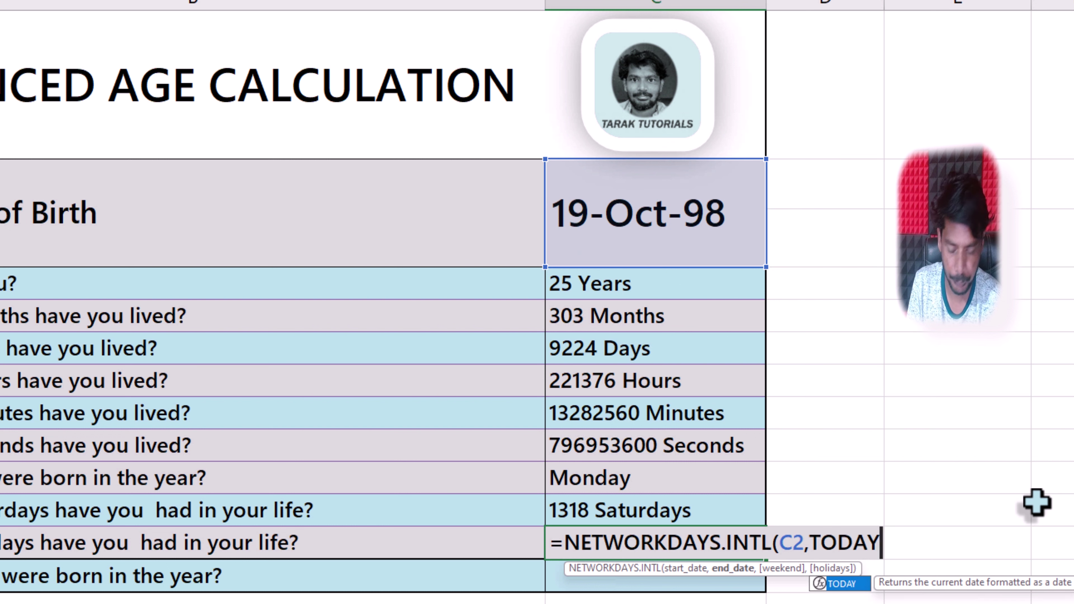
pyautogui.write('(),"')
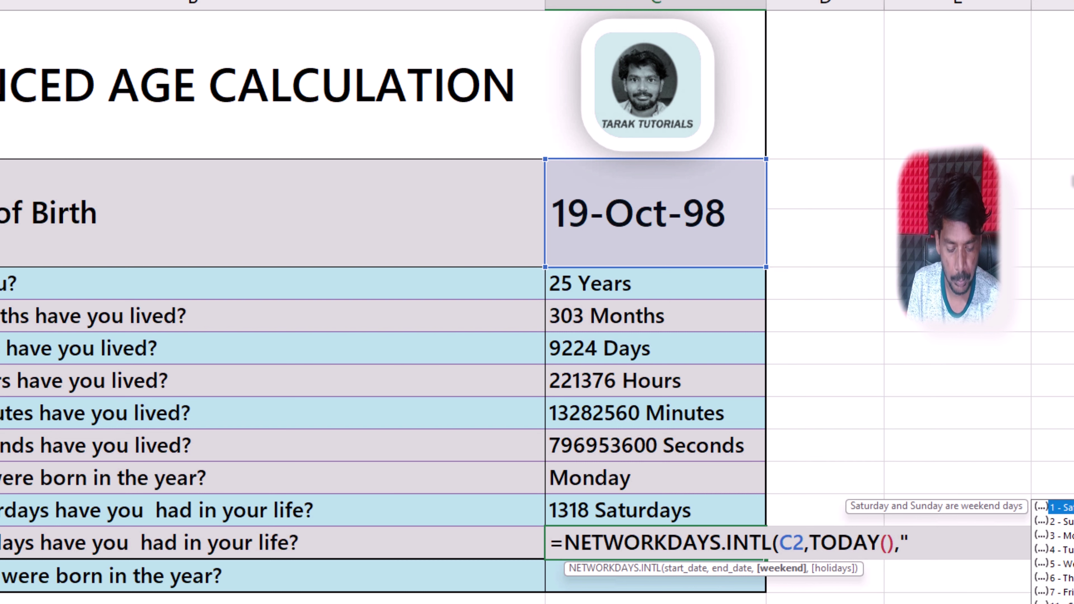
pyautogui.write('11')
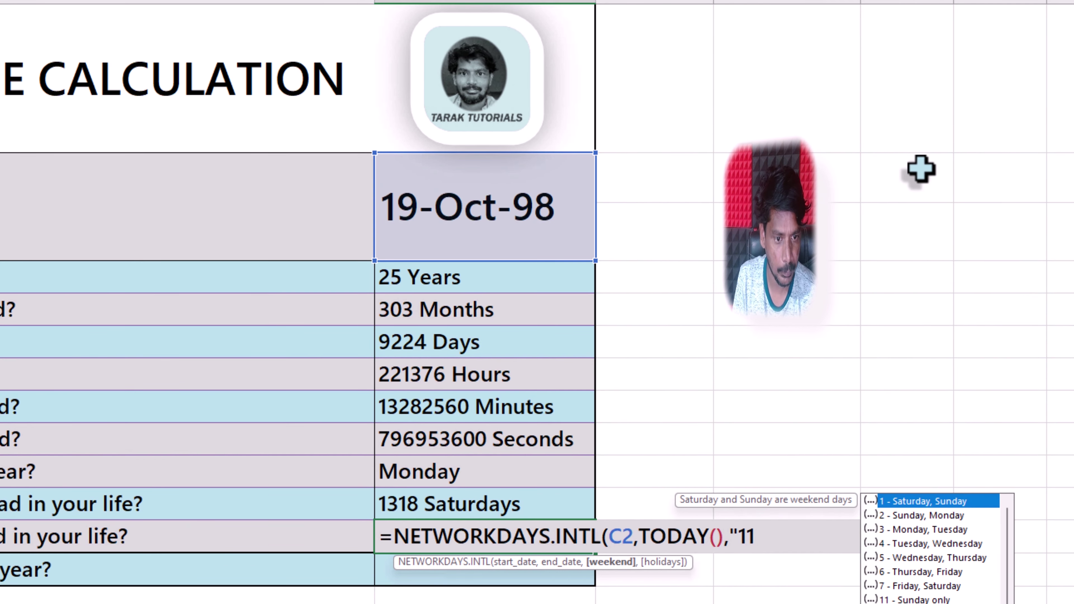
pyautogui.write('11')
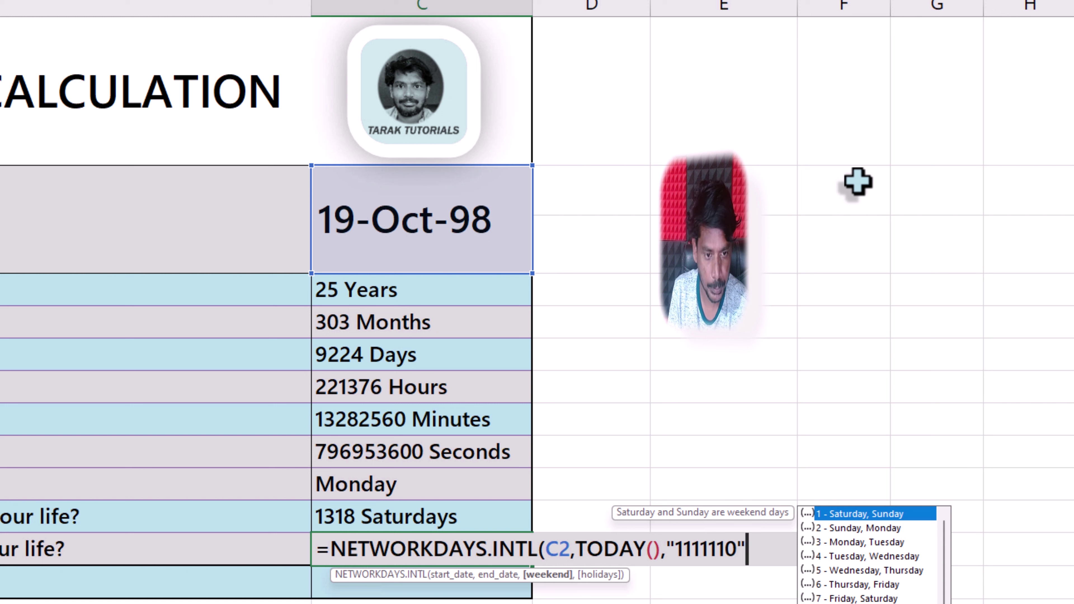
pyautogui.write(')')
pyautogui.press('Return')
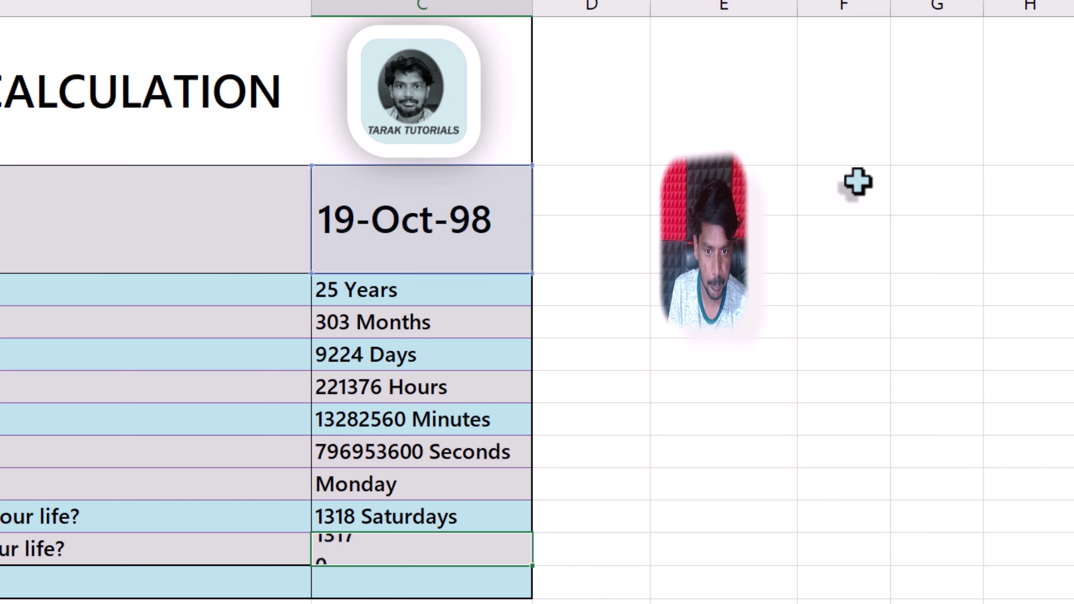
# Append a Sundays label to the C12 formula so it reads 1317 Sundays
pyautogui.press('Up')
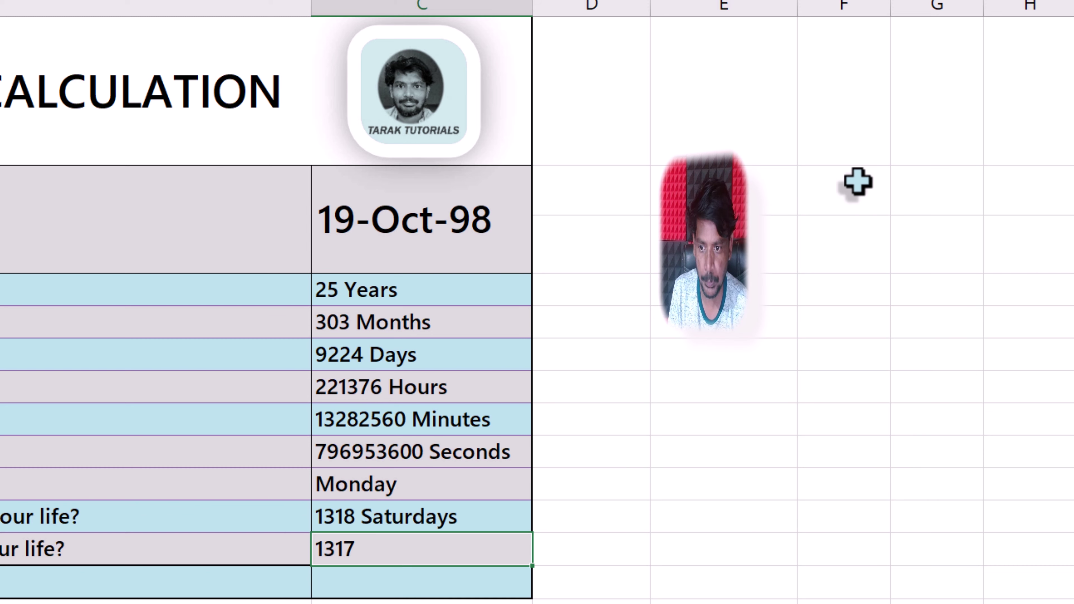
pyautogui.doubleClick(348, 551)
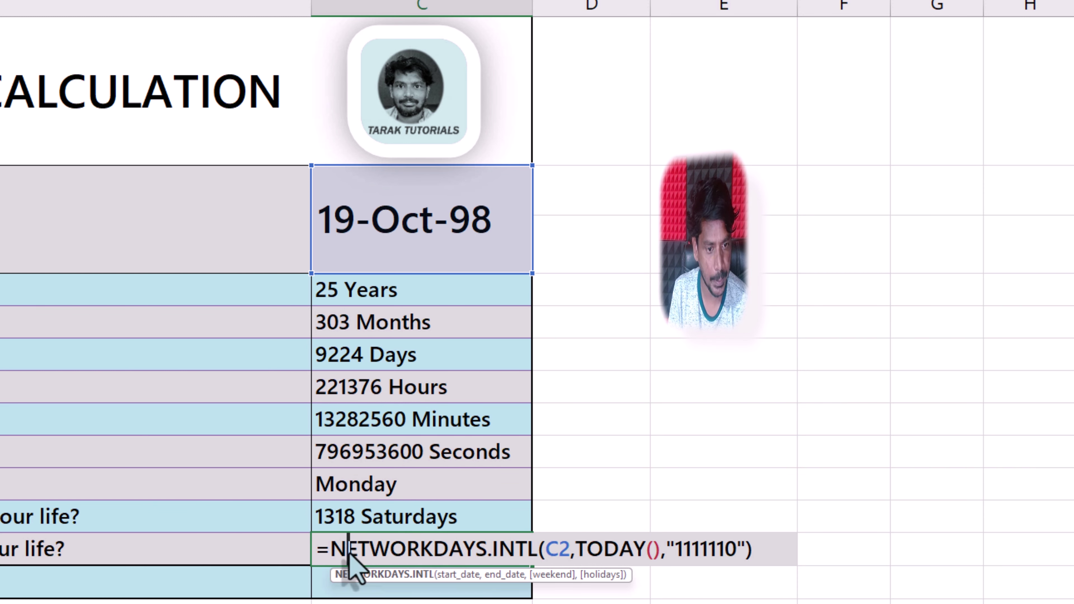
pyautogui.click(762, 550)
pyautogui.write('&"')
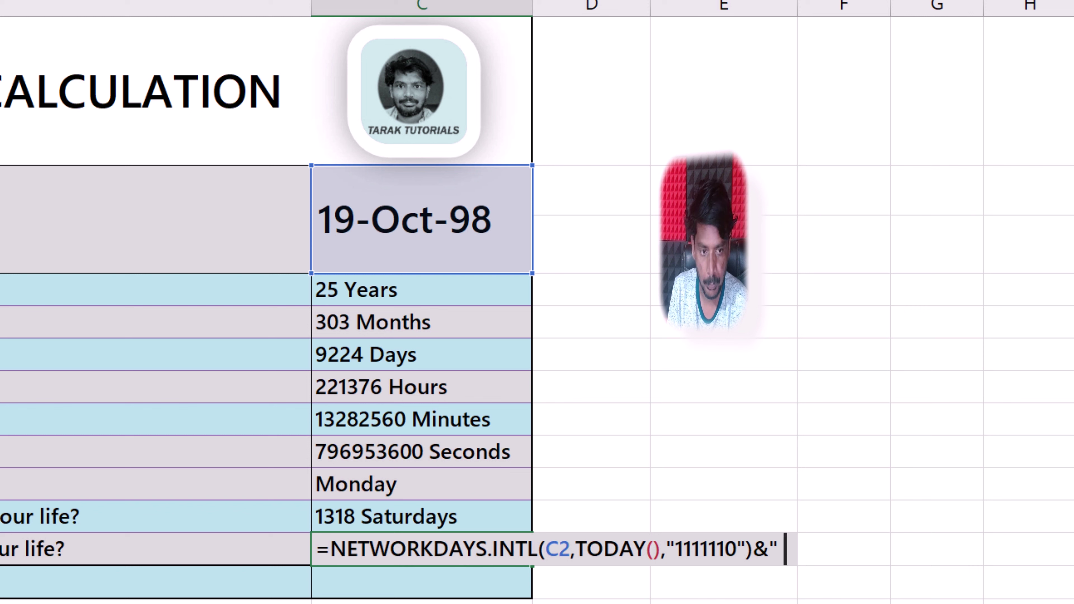
pyautogui.write('SU')
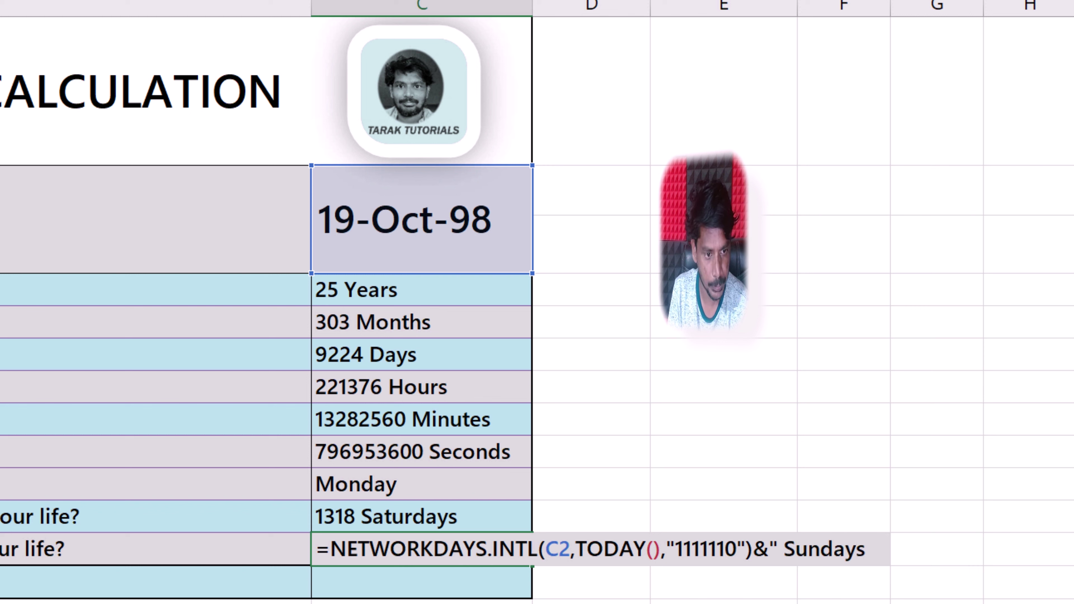
pyautogui.press('Return')
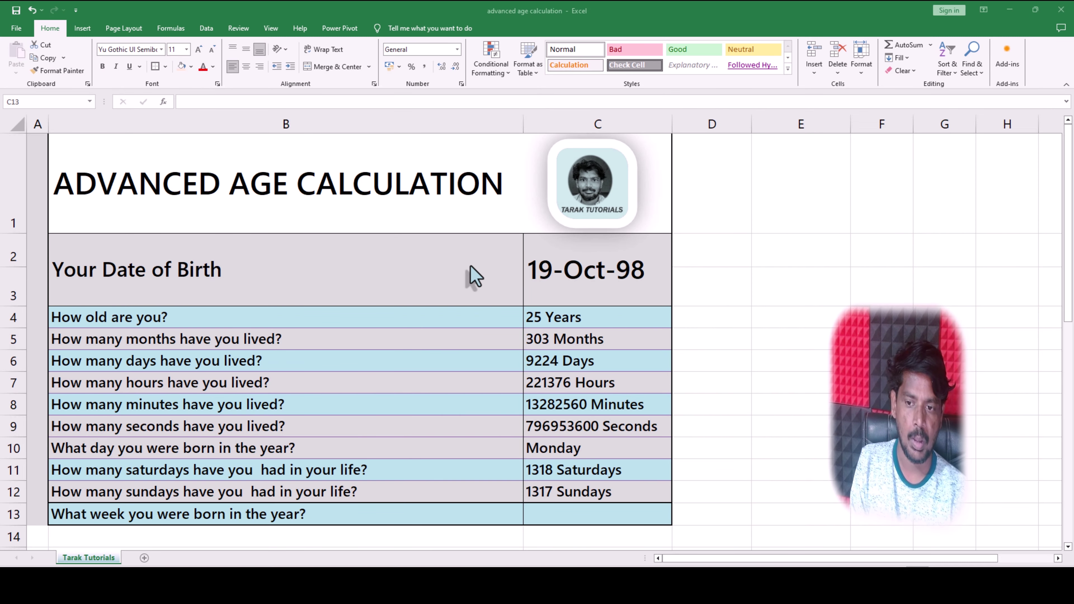
# Enter =WEEKNUM(C2) in C13 to get 43, then clear and undo to restore it
pyautogui.click(118, 518)
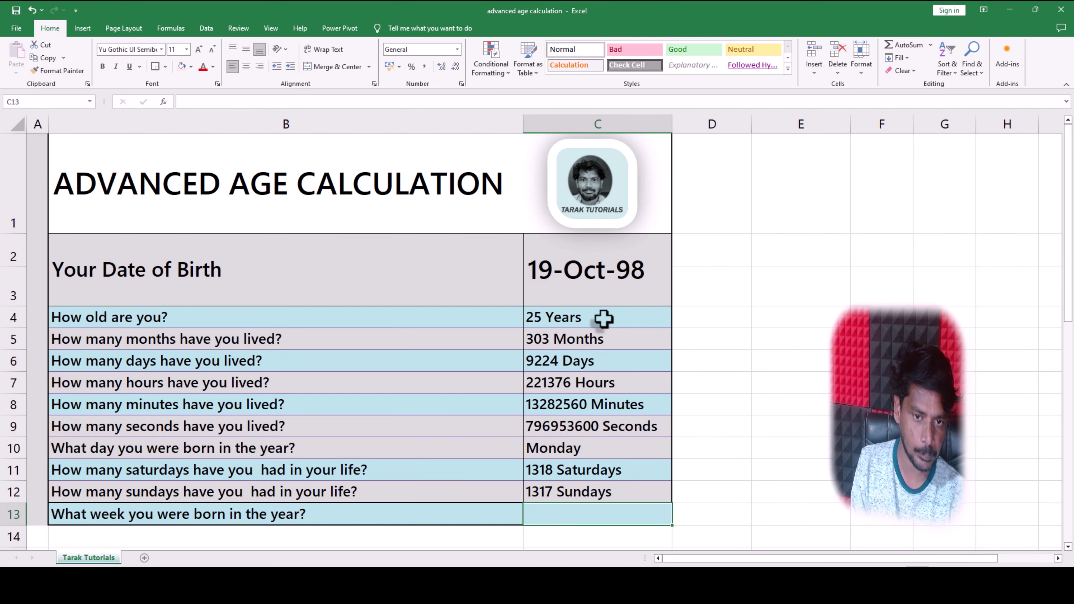
pyautogui.click(552, 516)
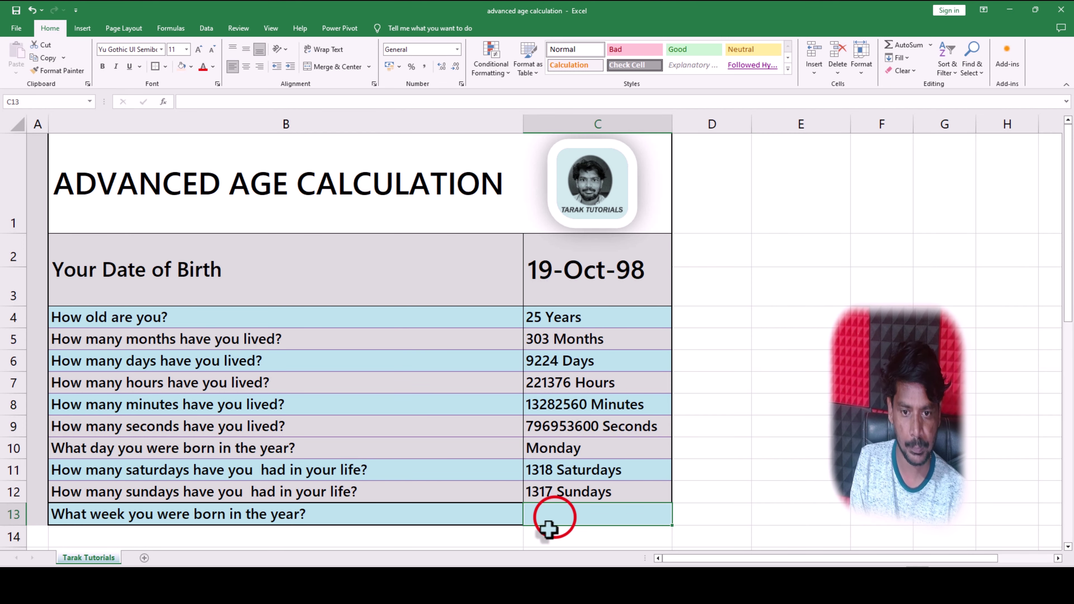
pyautogui.write('=W')
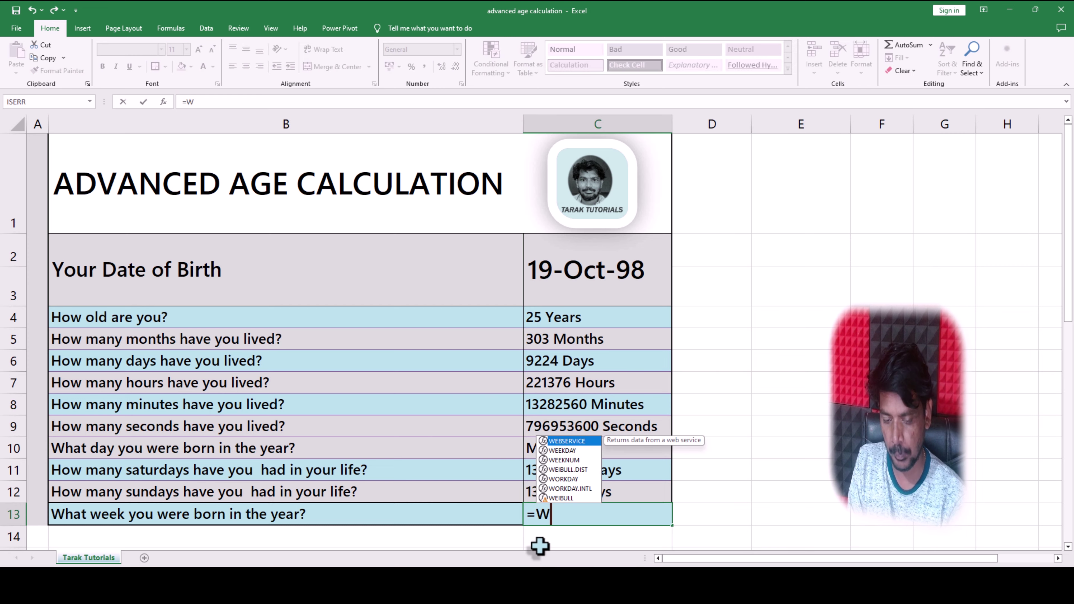
pyautogui.write('EEKNUM')
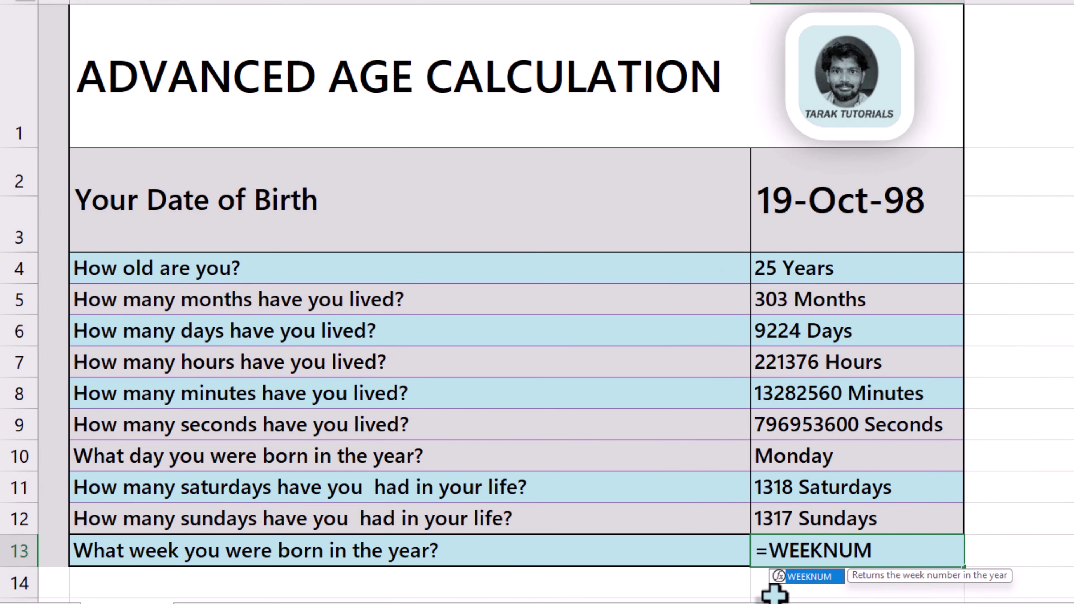
pyautogui.write('(')
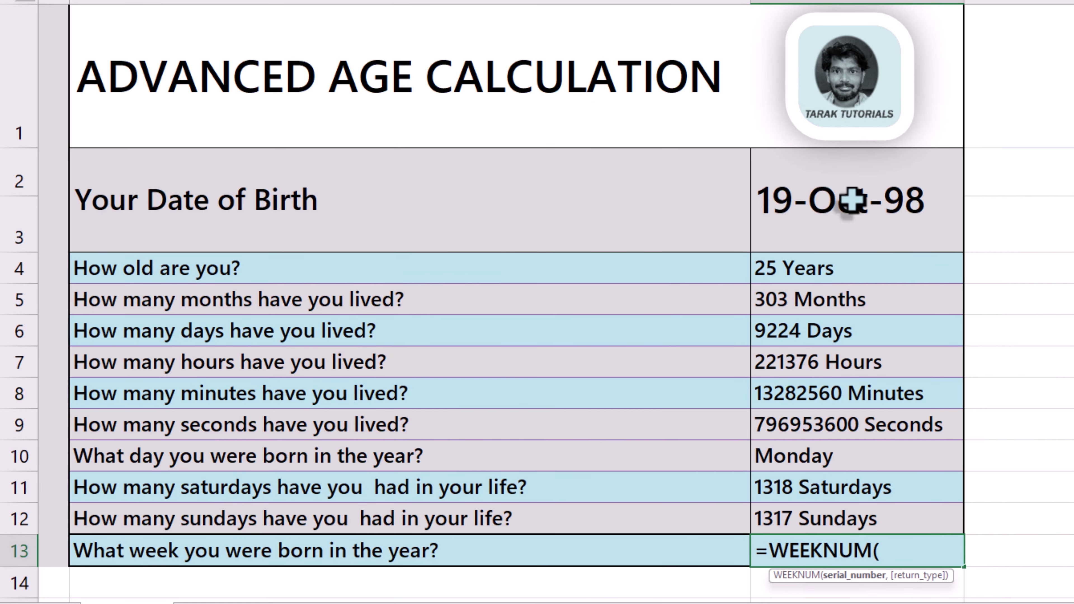
pyautogui.click(851, 203)
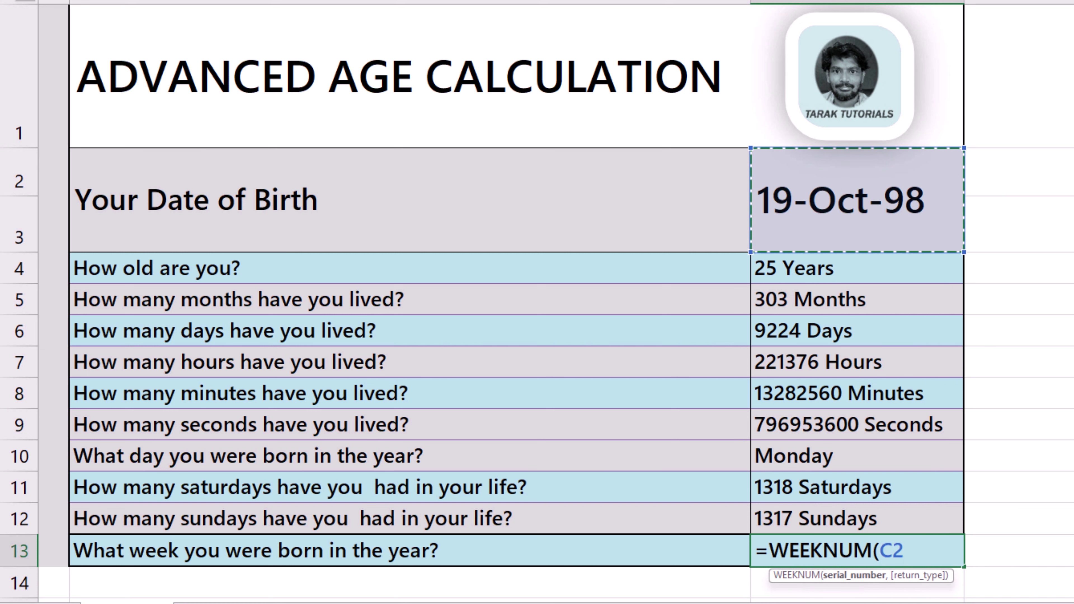
pyautogui.press('Return')
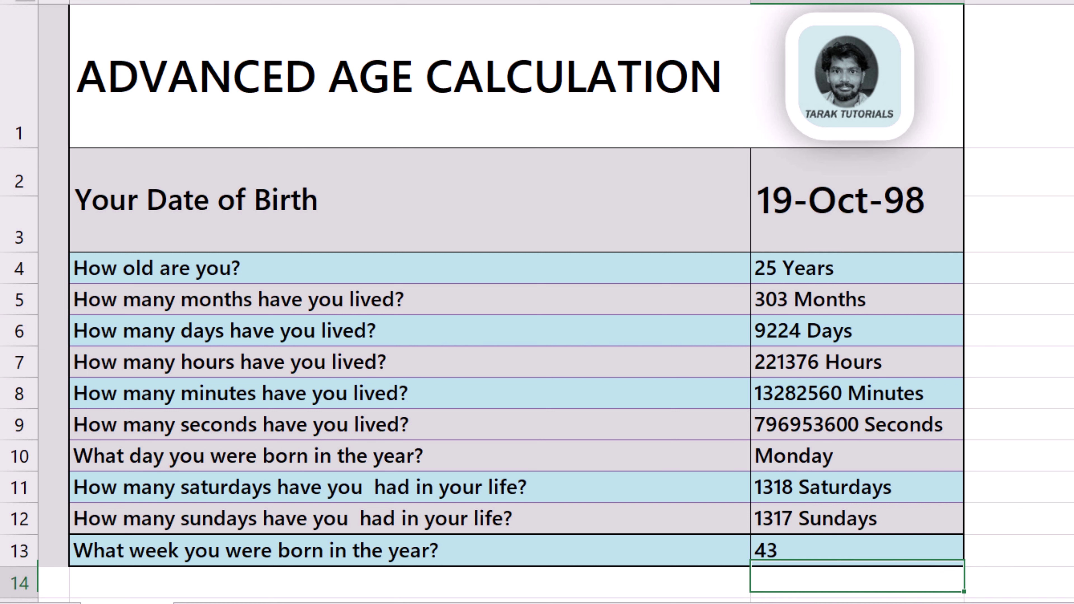
pyautogui.press('Up')
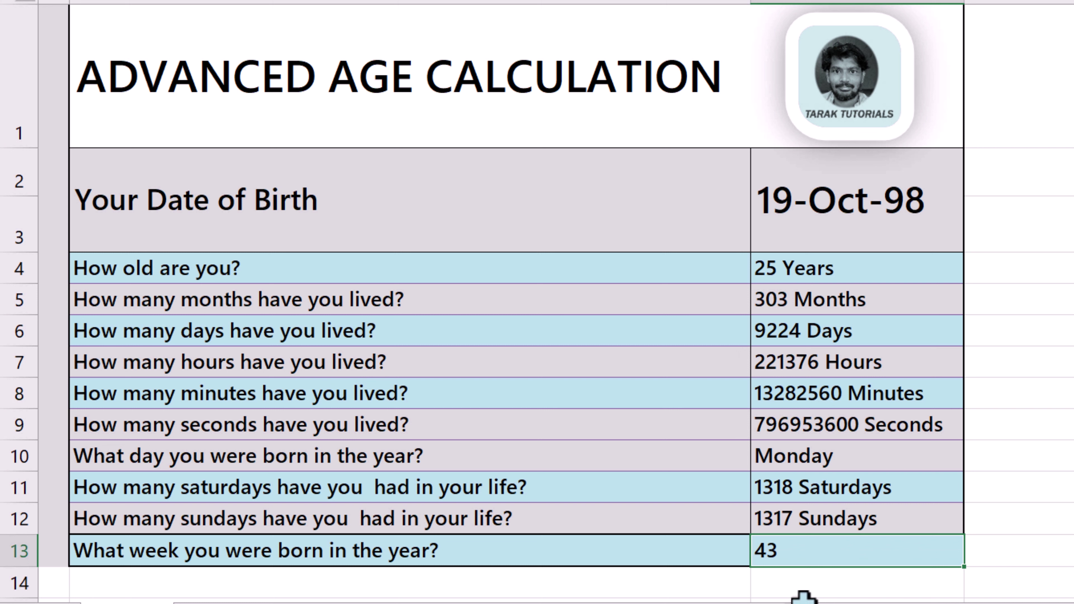
pyautogui.press('Delete')
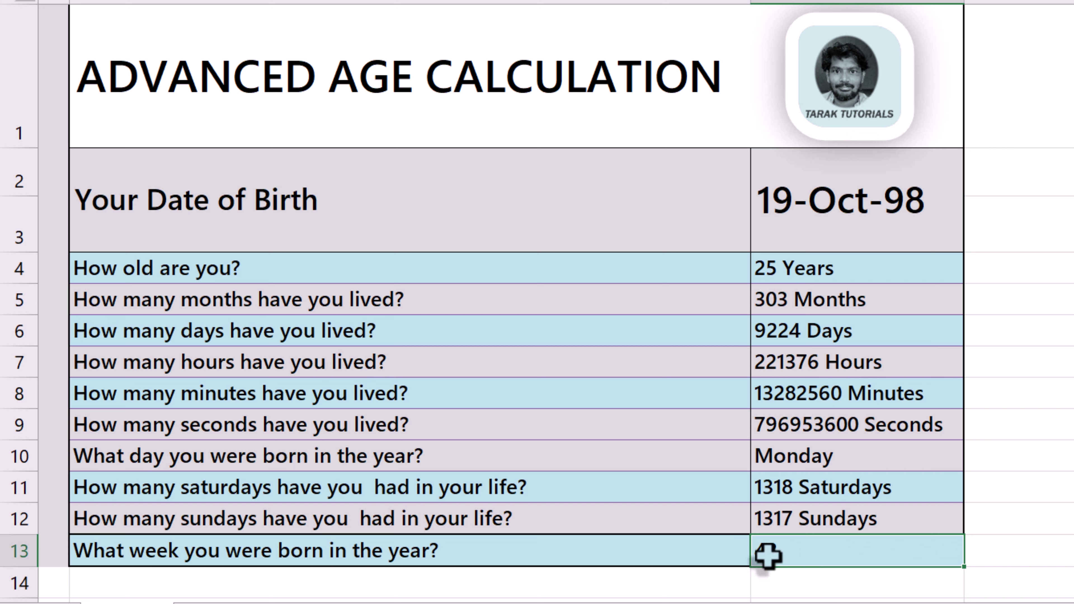
pyautogui.hotkey('ctrl', 'z')
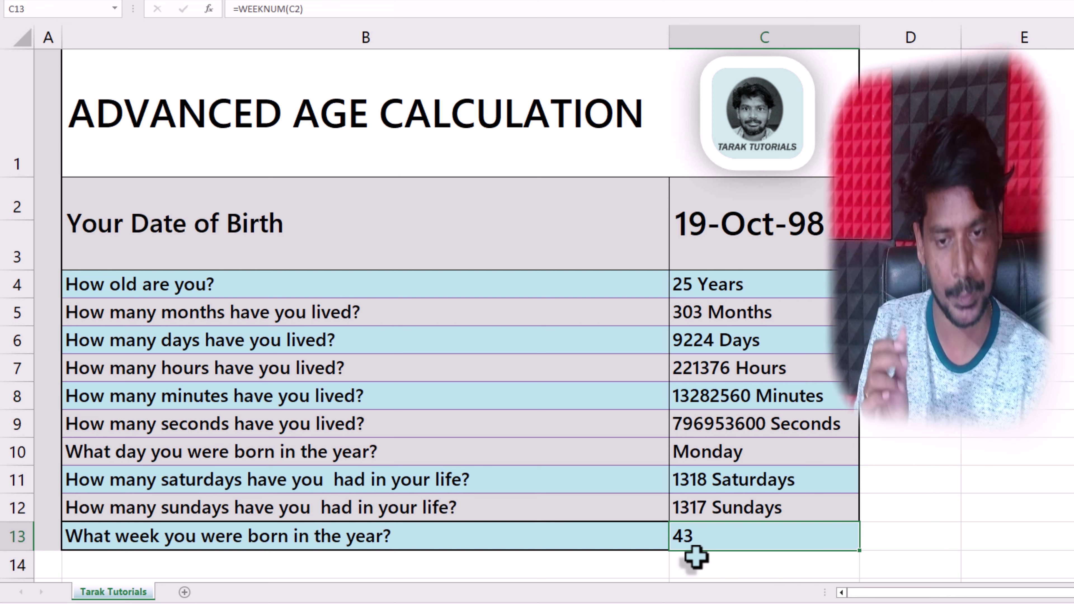
pyautogui.doubleClick(760, 544)
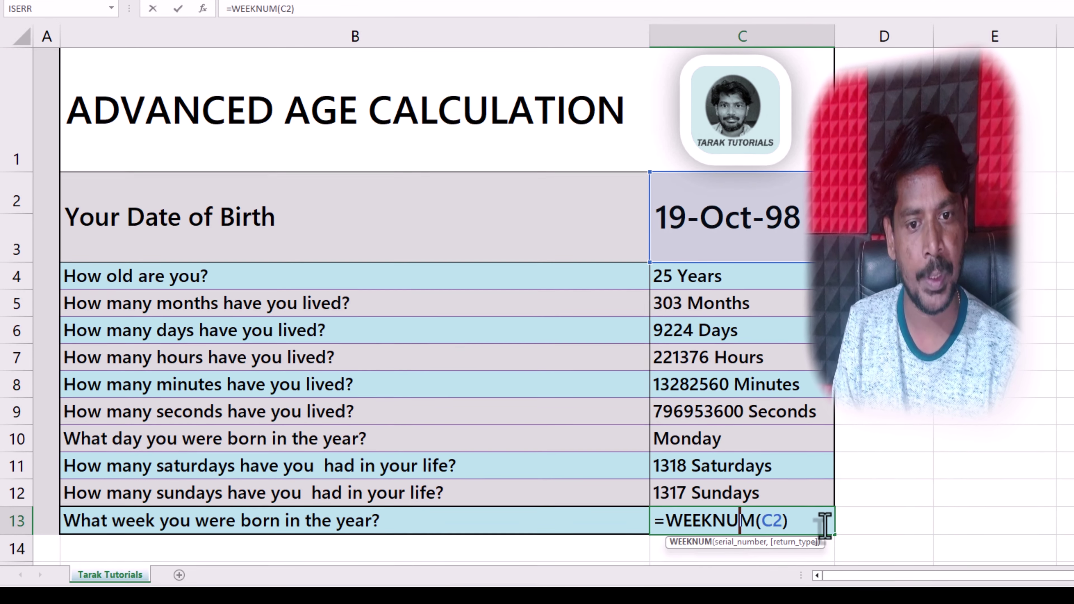
pyautogui.press('Escape')
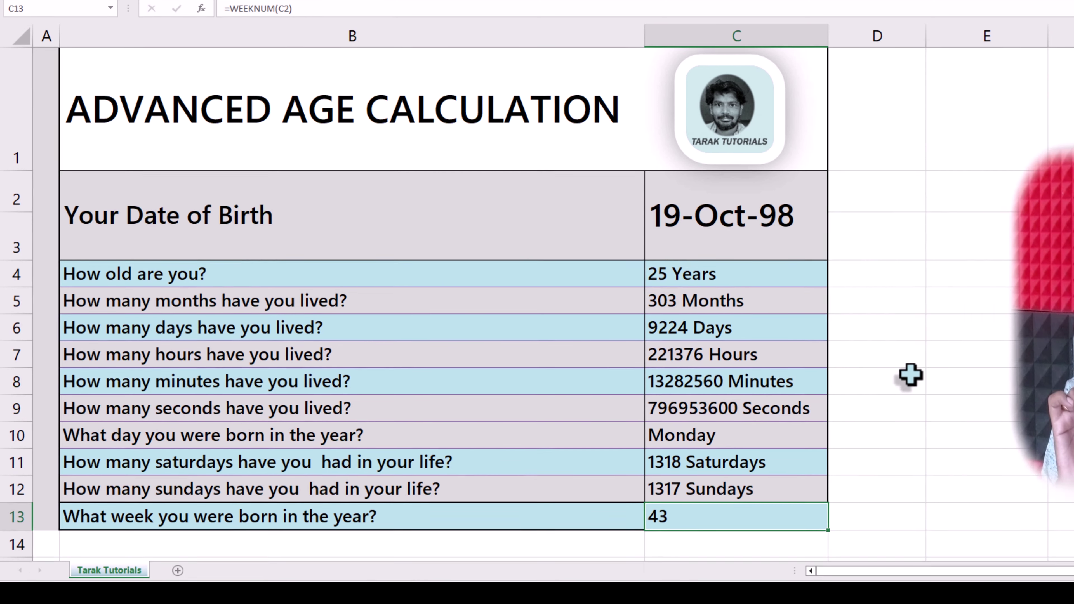
# Enter =MOD(WEEKNUM(C2),10) in spare cell E6, returning 3
pyautogui.click(927, 332)
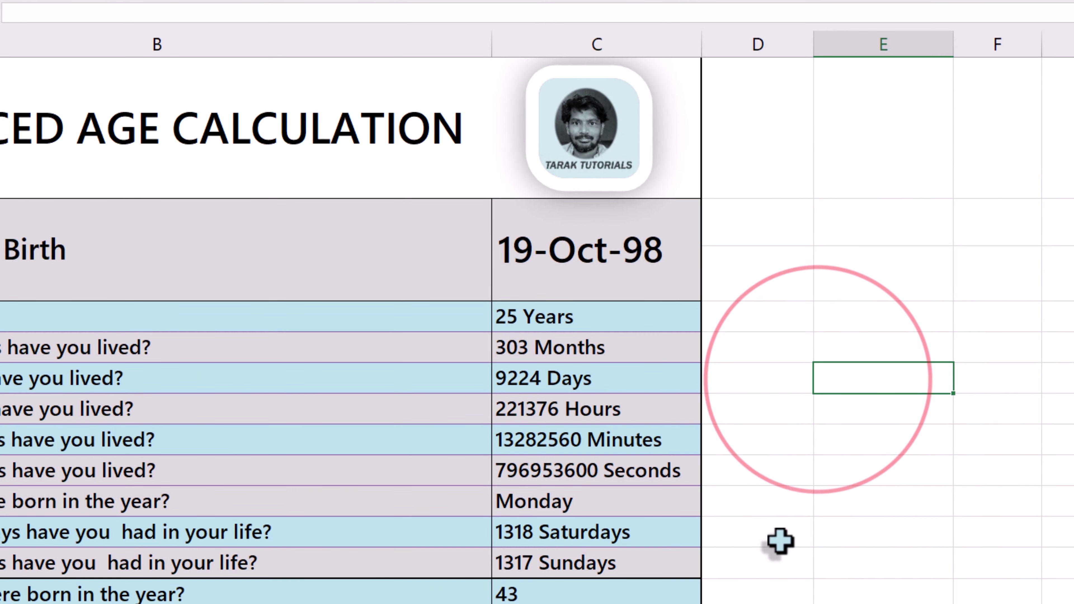
pyautogui.click(883, 378)
pyautogui.write('=MOD')
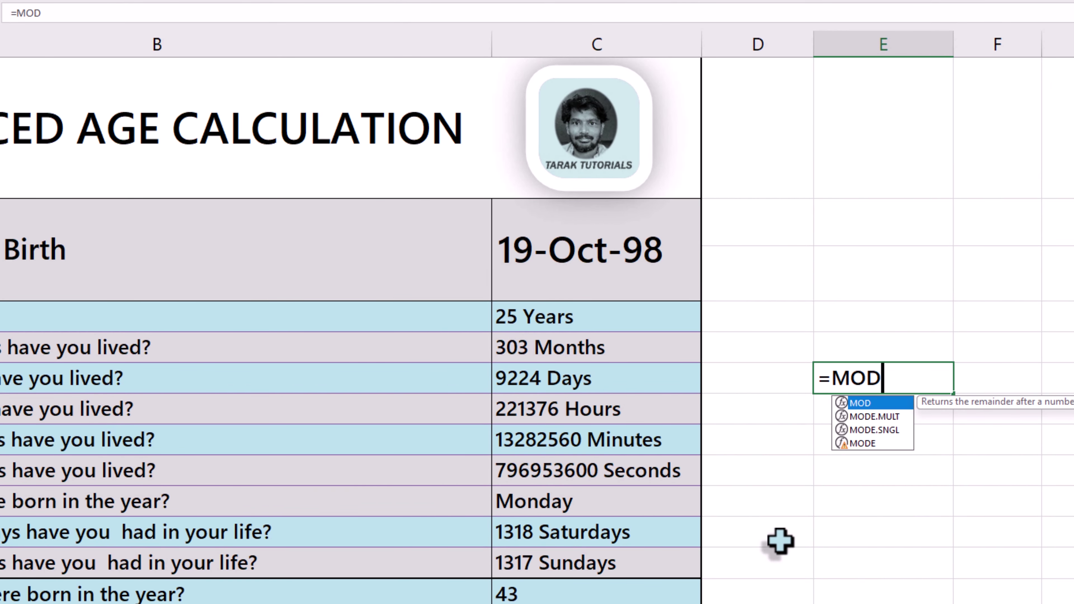
pyautogui.write('(')
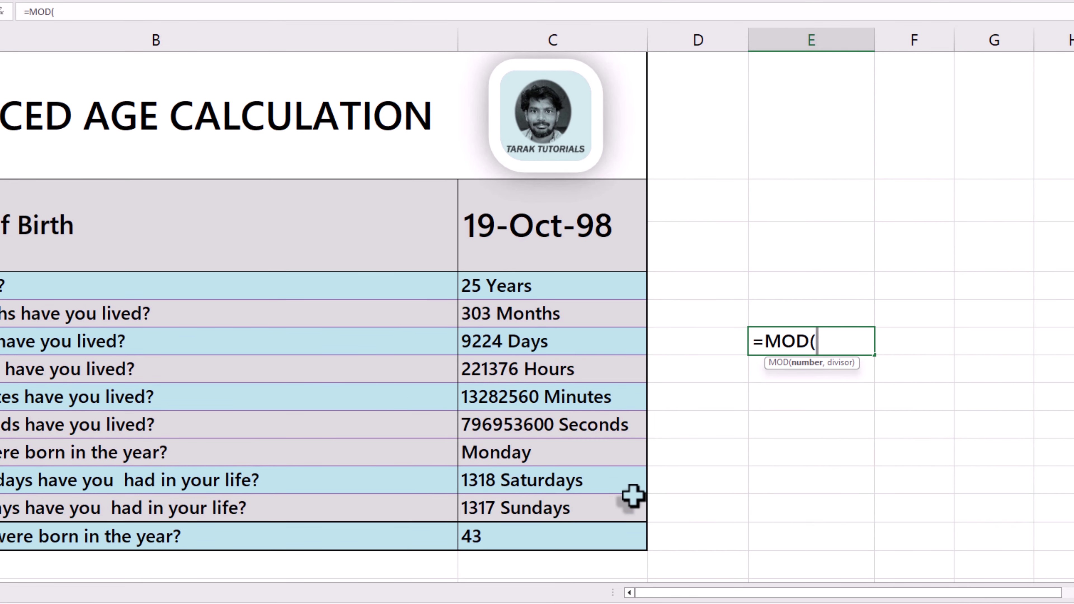
pyautogui.write('WEE')
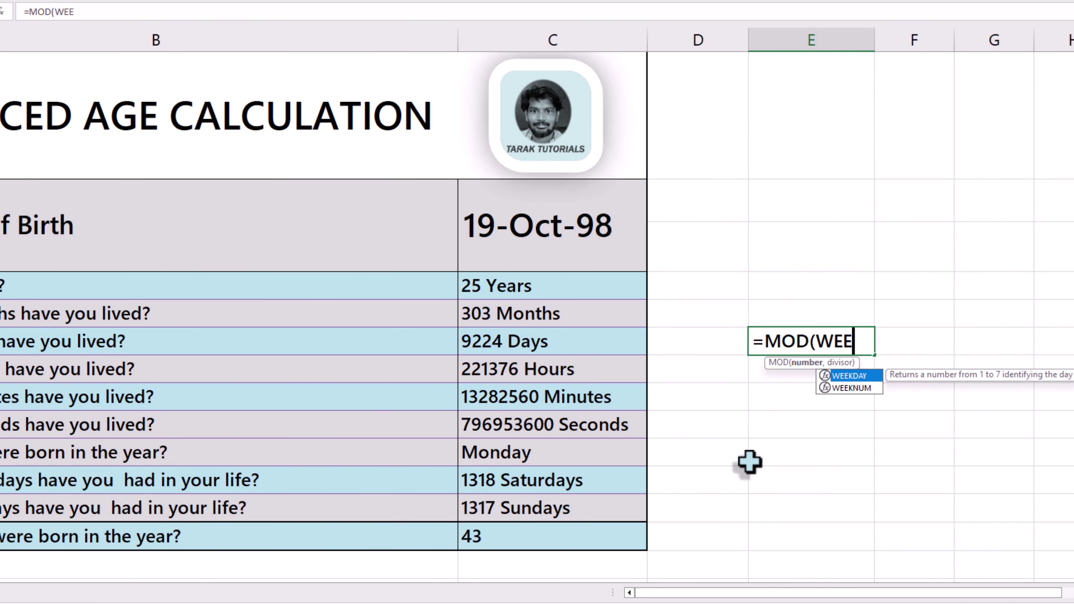
pyautogui.write('KNUM')
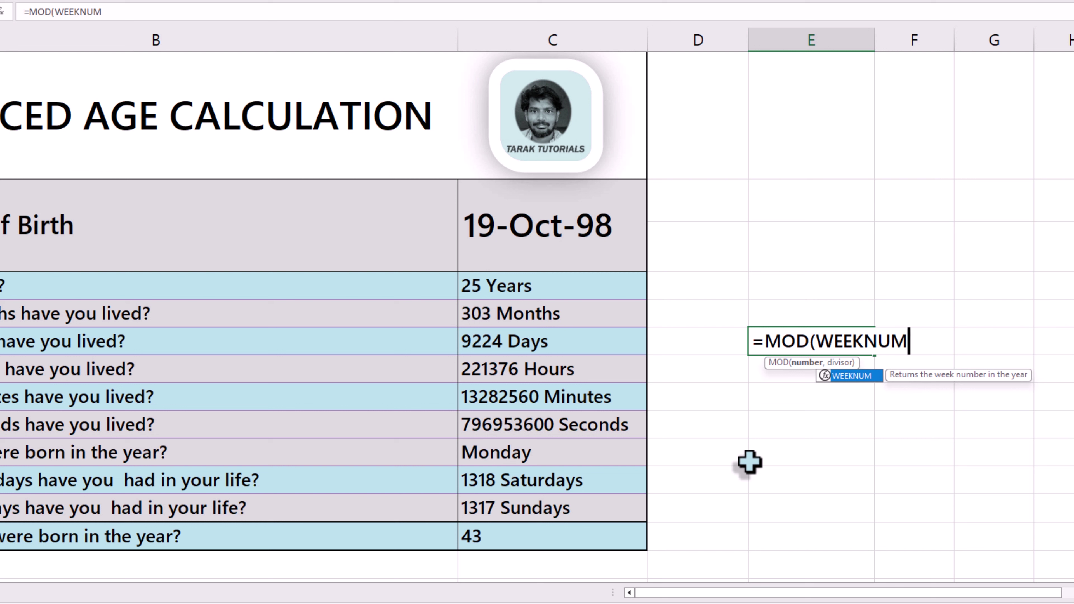
pyautogui.write('(')
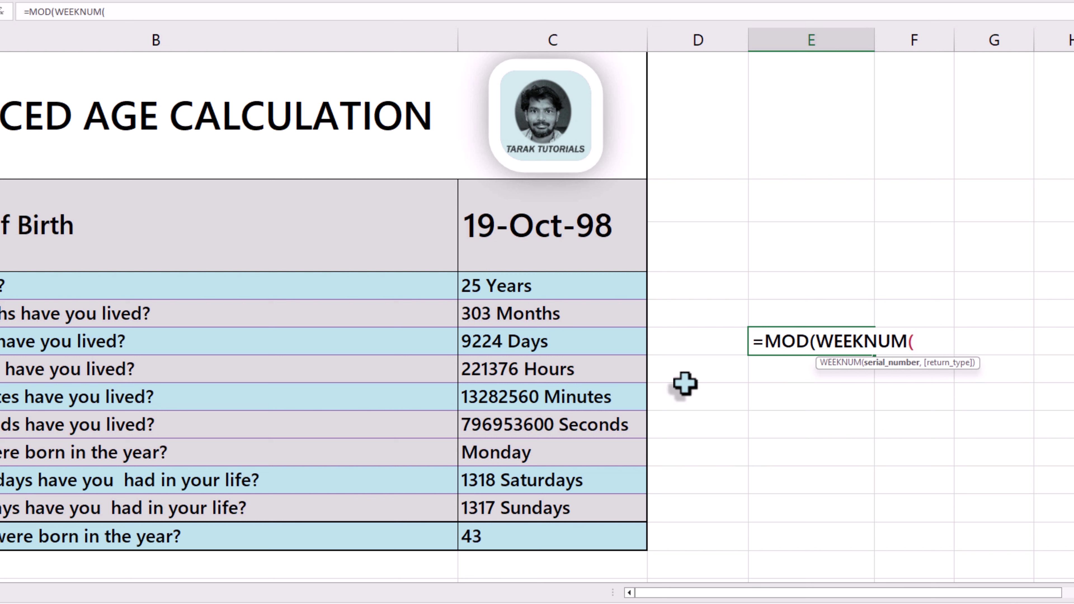
pyautogui.click(552, 224)
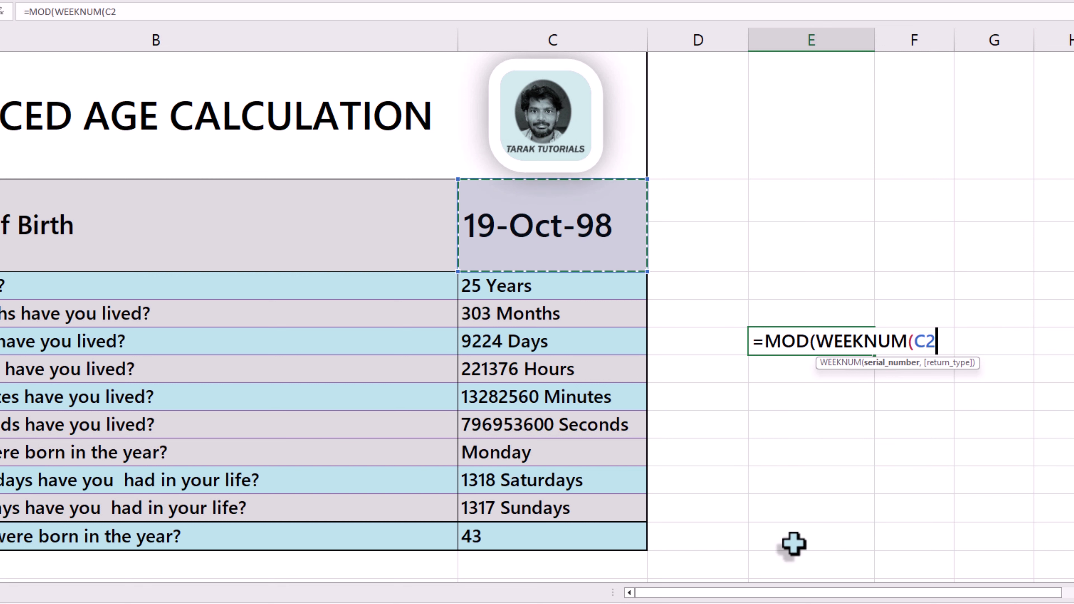
pyautogui.write('),10')
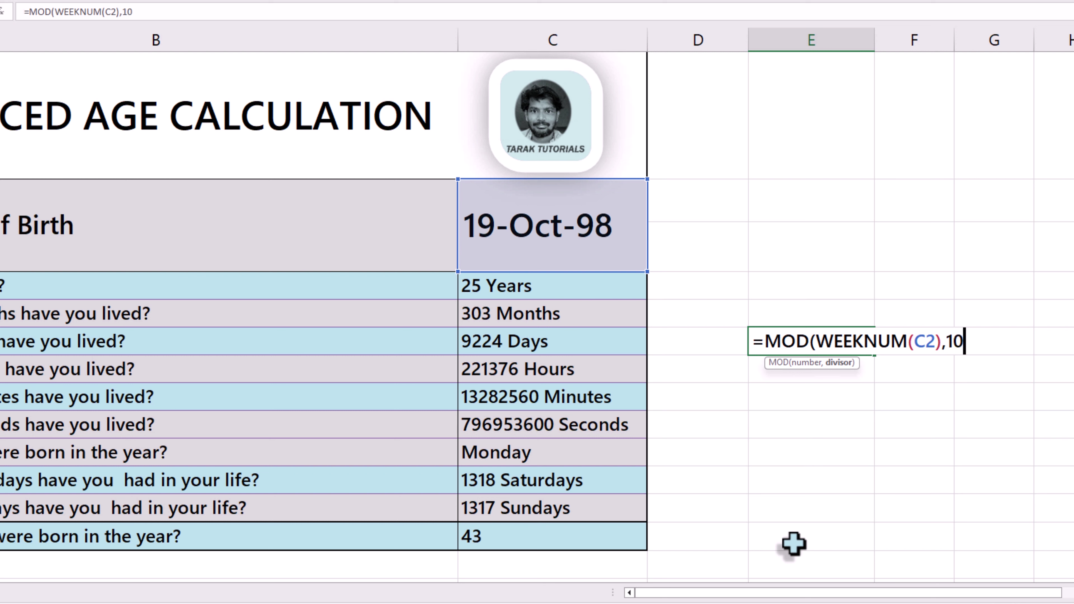
pyautogui.write(')')
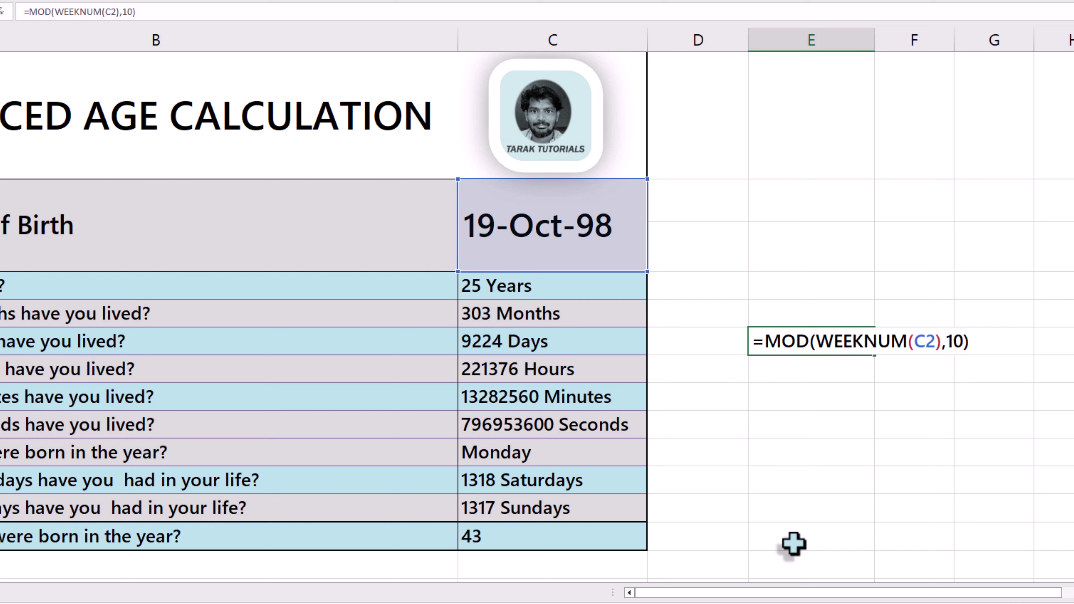
pyautogui.press('Return')
pyautogui.press('Up')
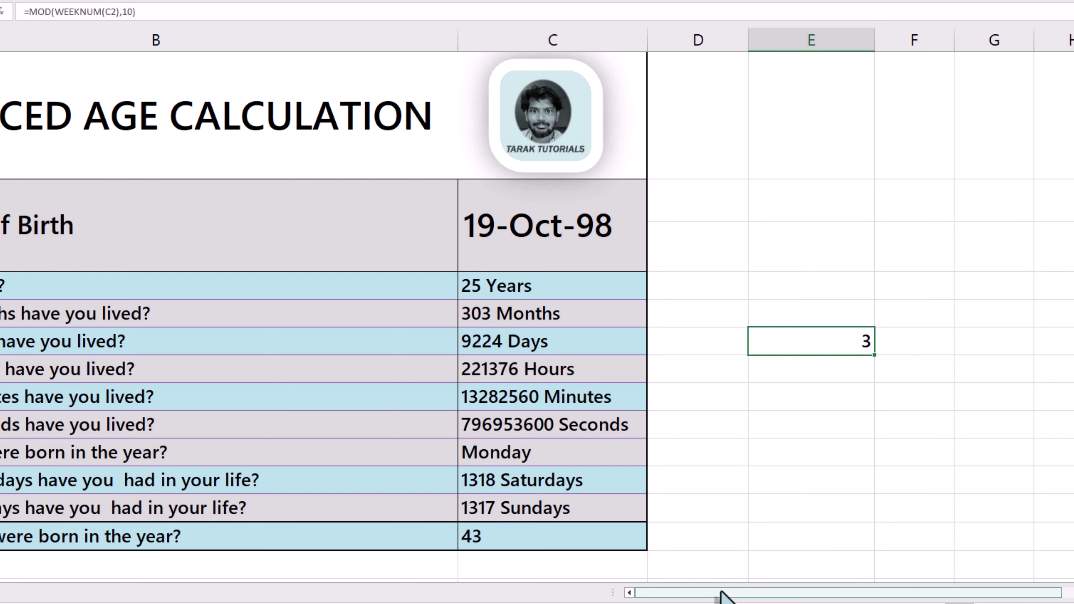
pyautogui.moveTo(723, 594); pyautogui.dragTo(836, 591)
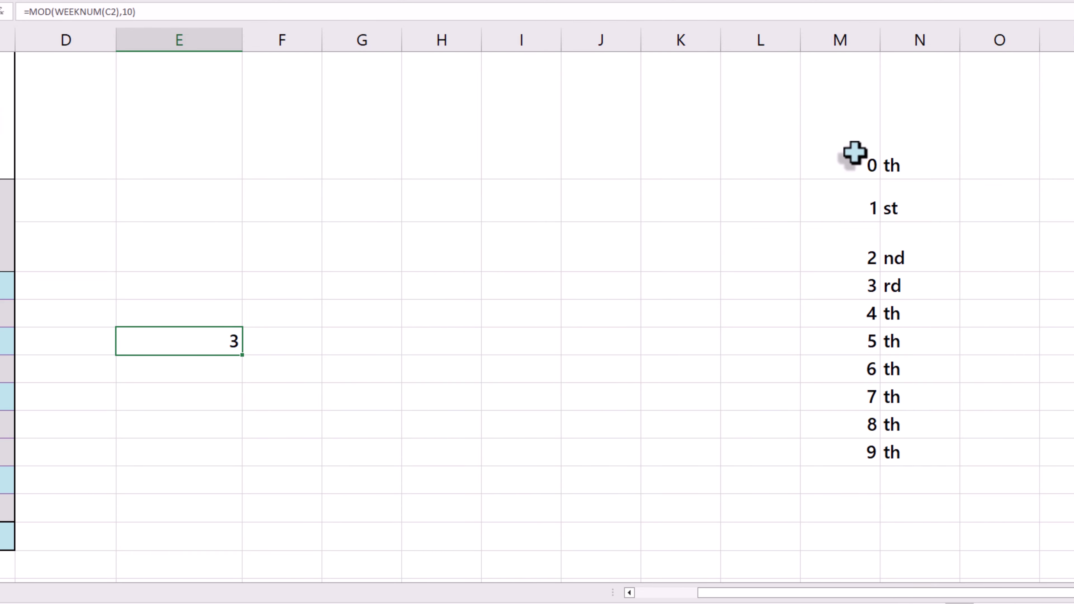
pyautogui.moveTo(854, 148)
pyautogui.mouseDown()
pyautogui.moveTo(905, 400)
pyautogui.moveTo(901, 456)
pyautogui.mouseUp()
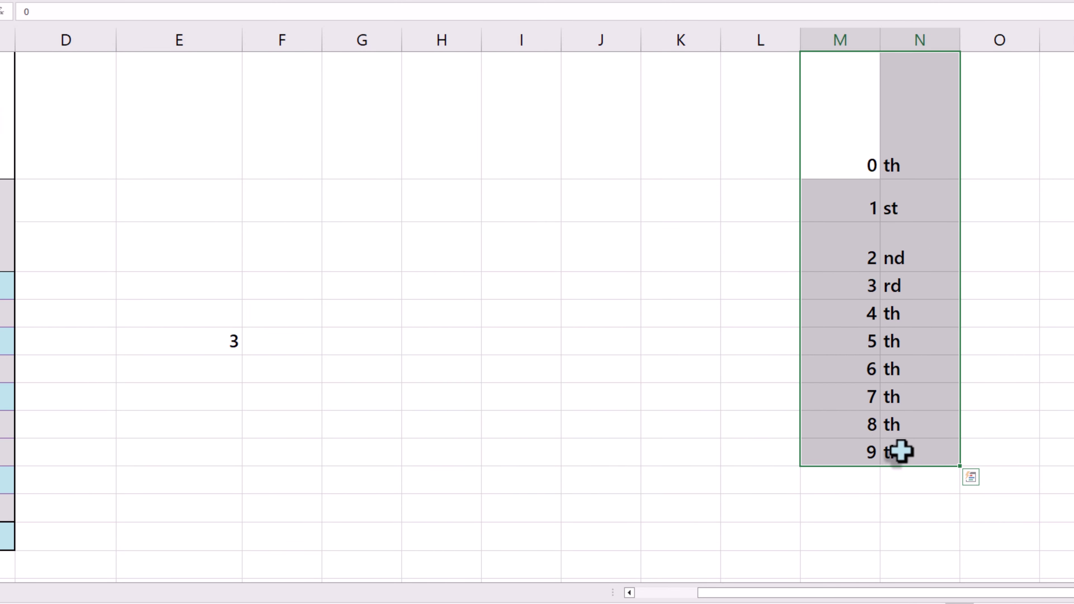
pyautogui.click(855, 176)
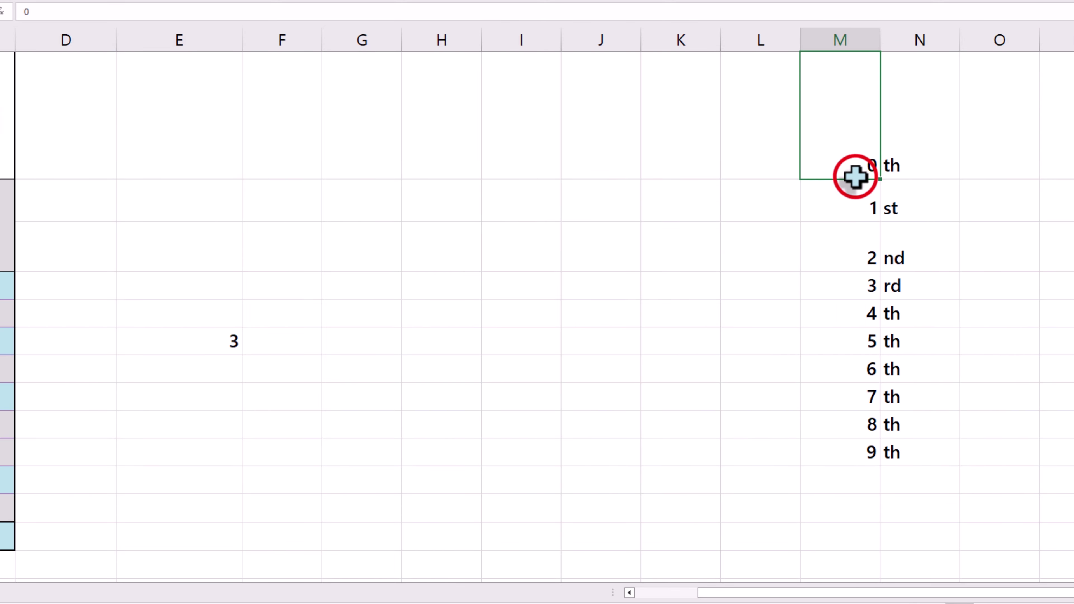
pyautogui.click(853, 207)
pyautogui.click(830, 252)
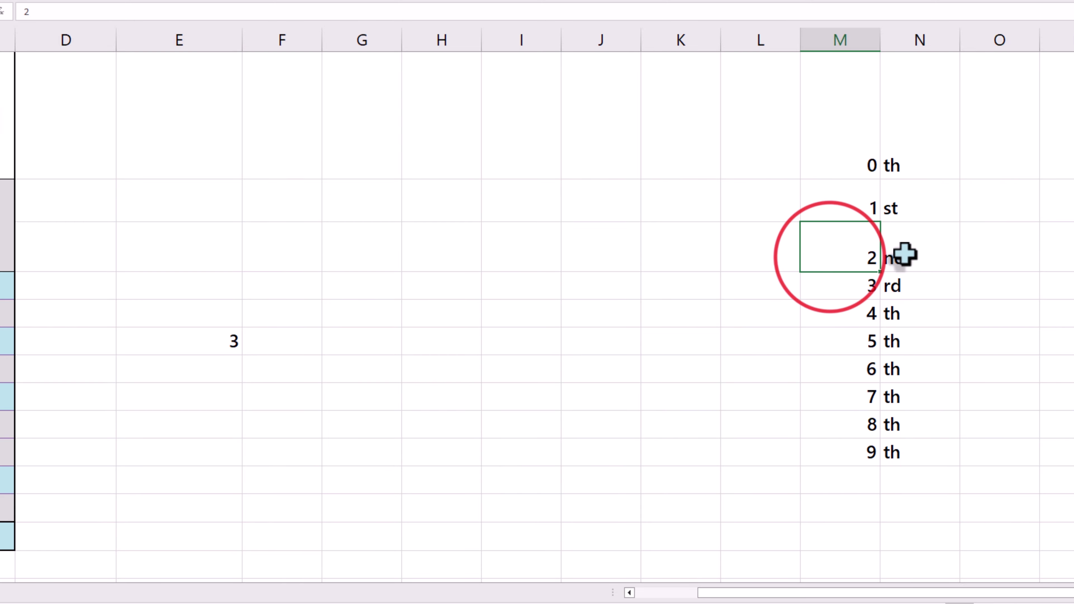
pyautogui.click(873, 282)
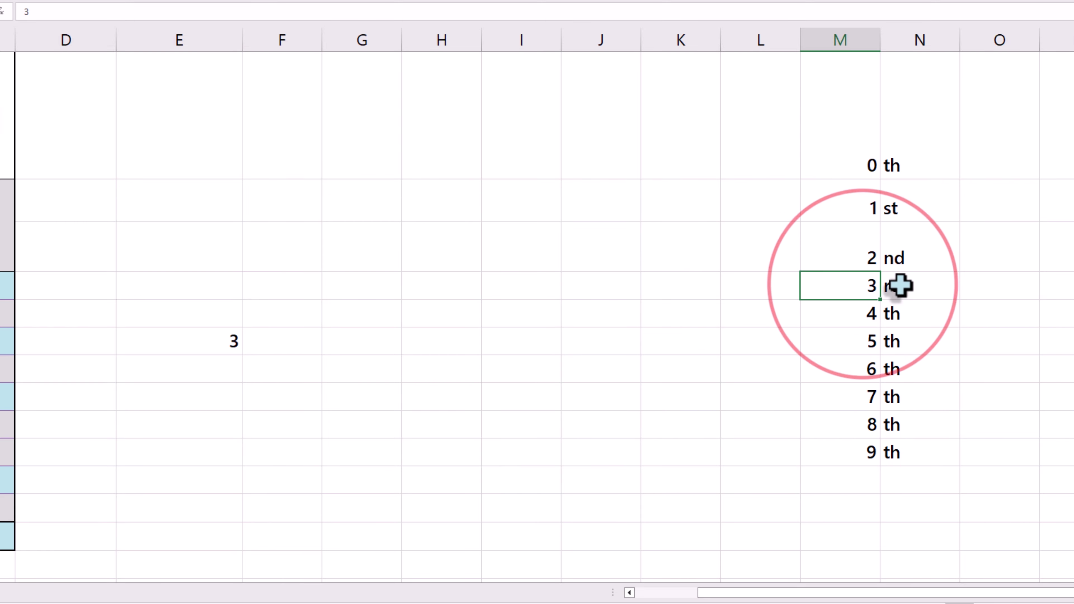
pyautogui.moveTo(871, 173); pyautogui.dragTo(889, 456)
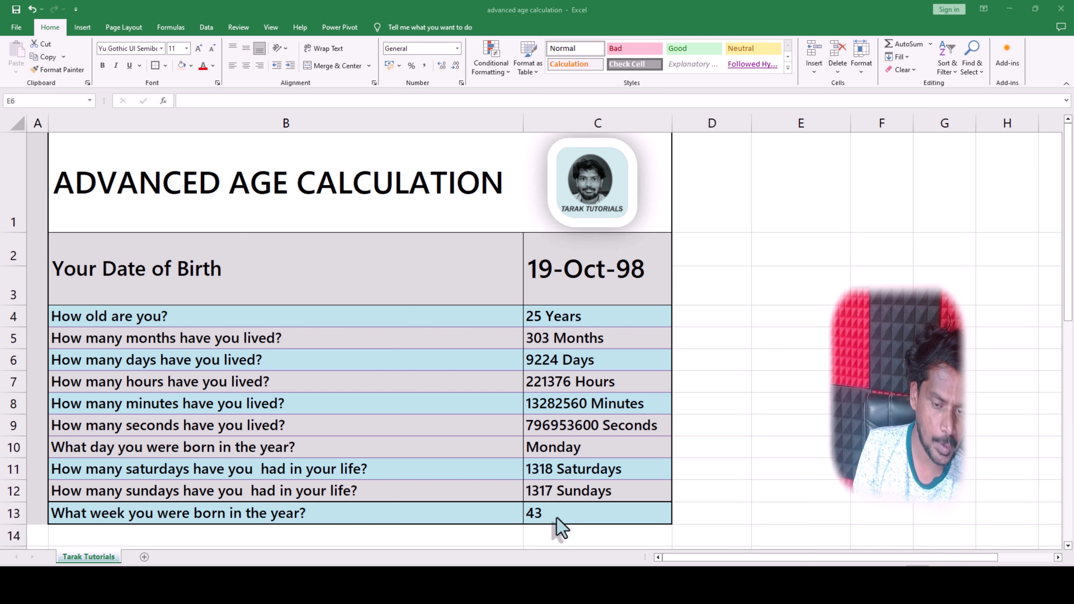
# Extend the C13 formula with &VLOOKUP(MOD(WEEKNUM(C2),10), for the ordinal suffix
pyautogui.click(556, 516)
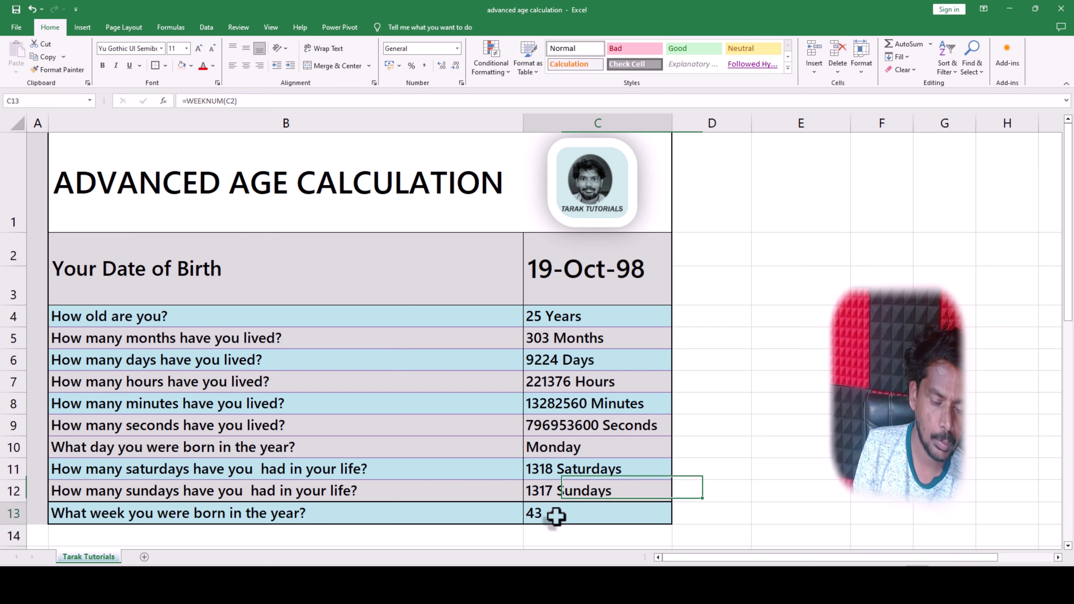
pyautogui.doubleClick(556, 517)
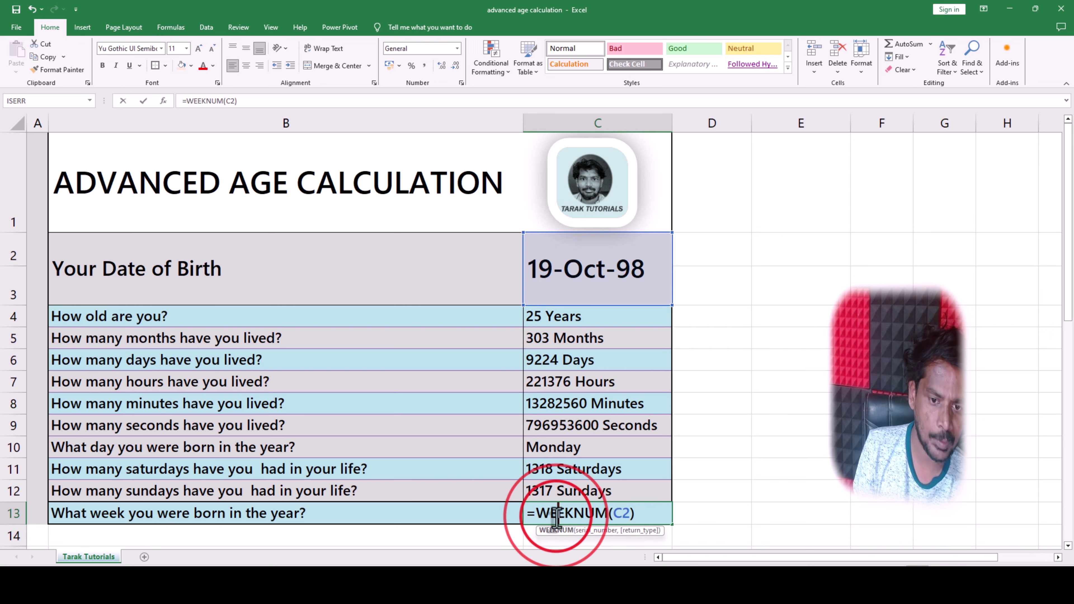
pyautogui.click(637, 516)
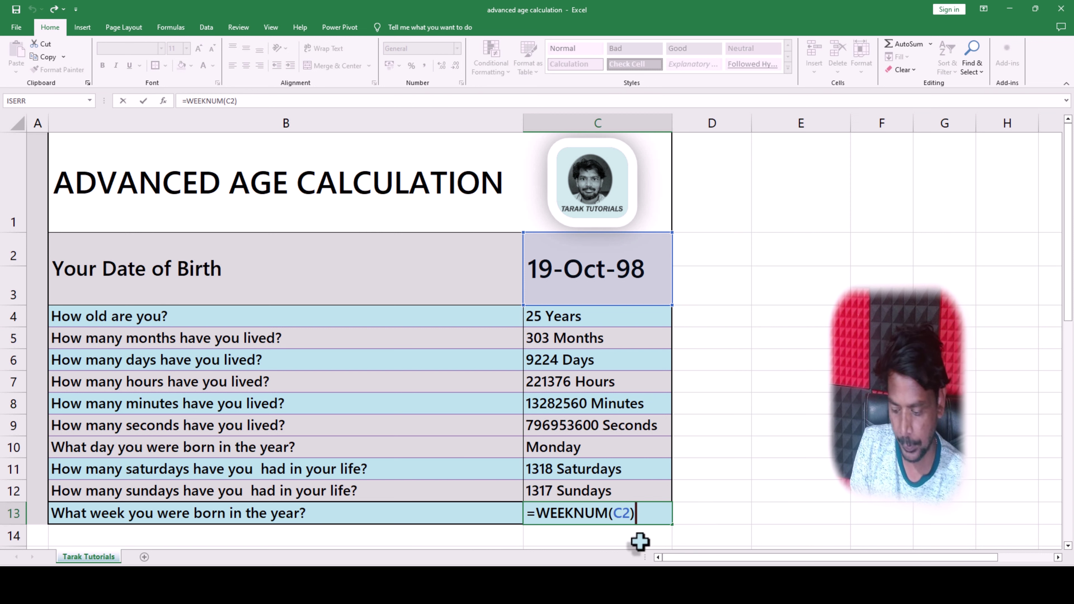
pyautogui.write('&VL')
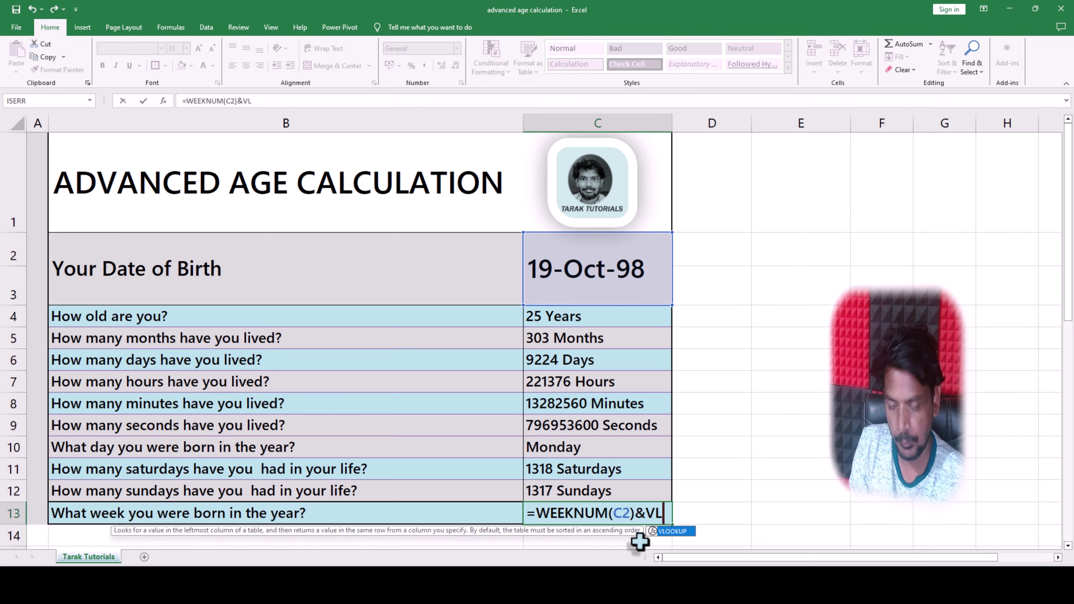
pyautogui.write('OOKUP(')
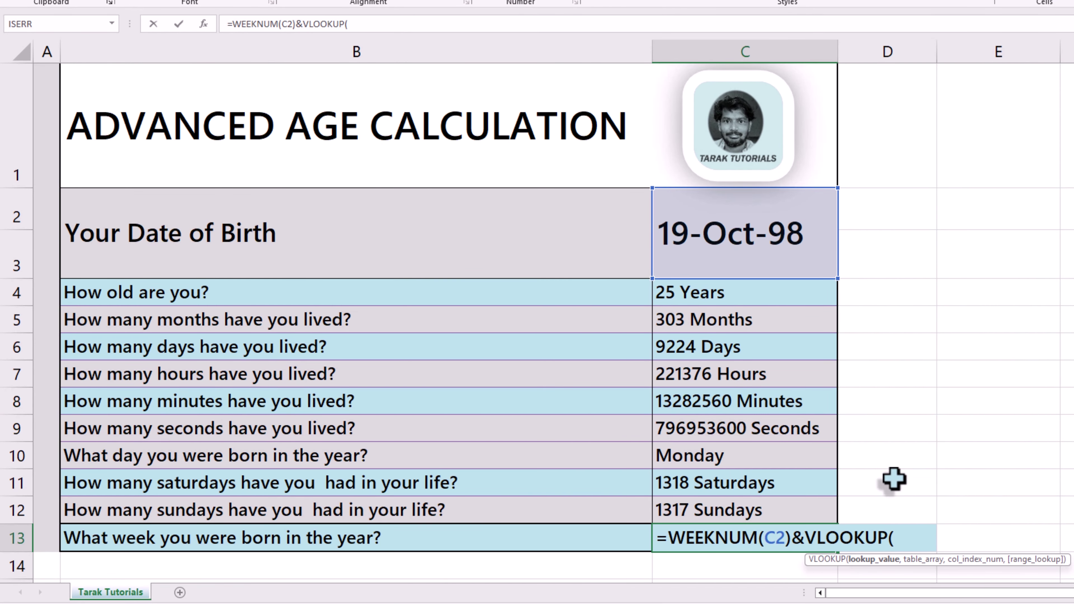
pyautogui.write('MOD(W')
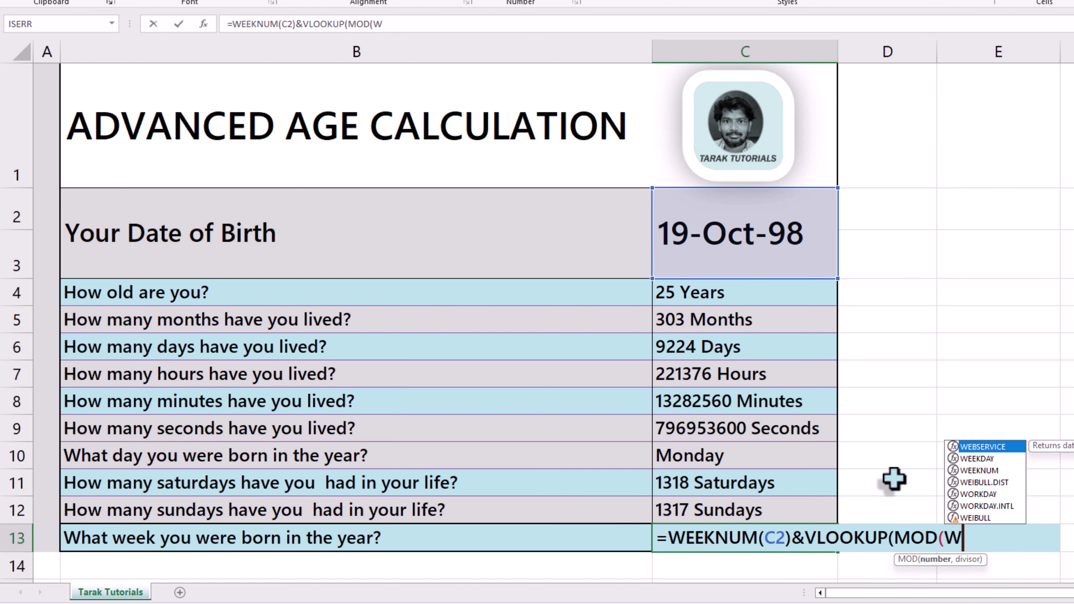
pyautogui.write('EEKNU')
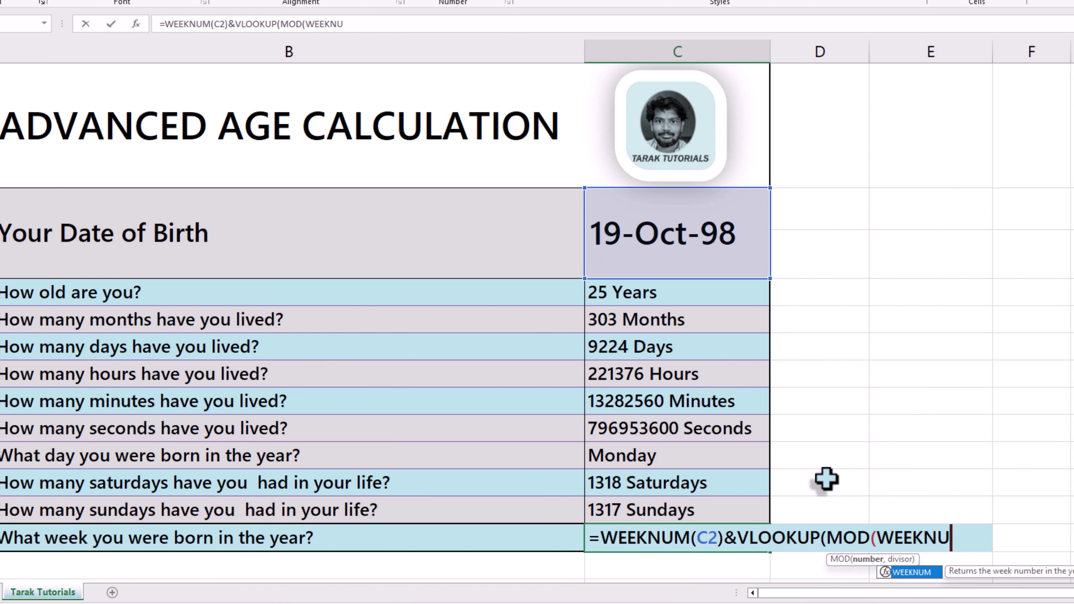
pyautogui.write('M(')
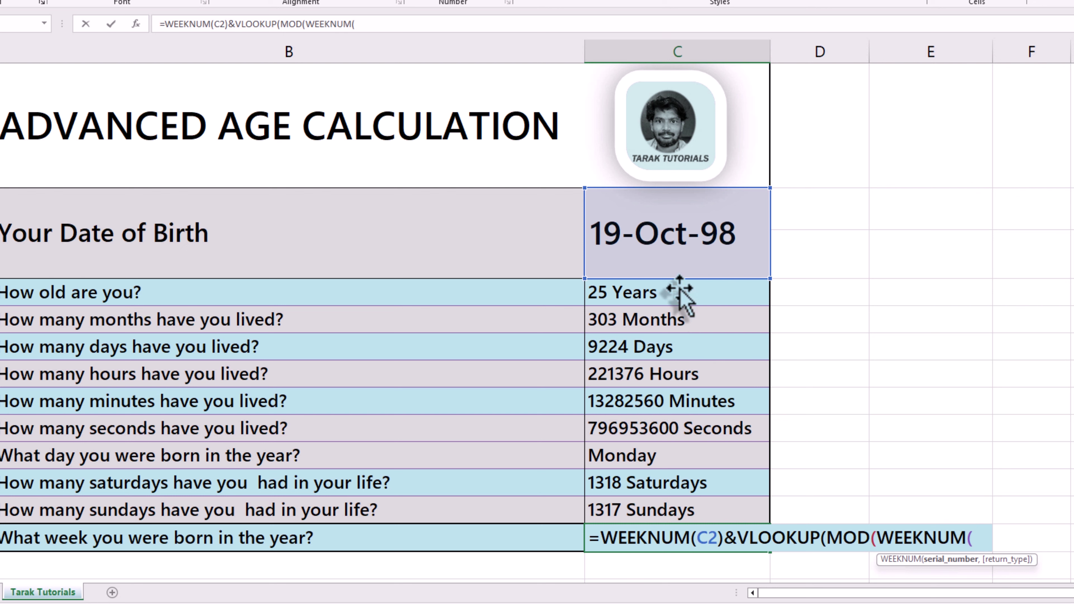
pyautogui.click(656, 259)
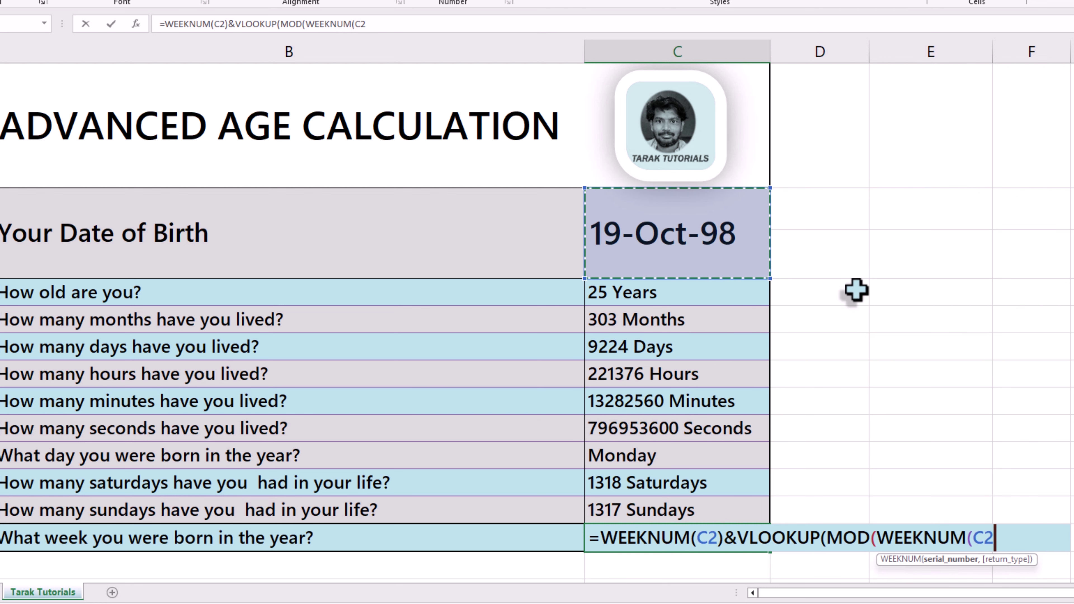
pyautogui.write(',10')
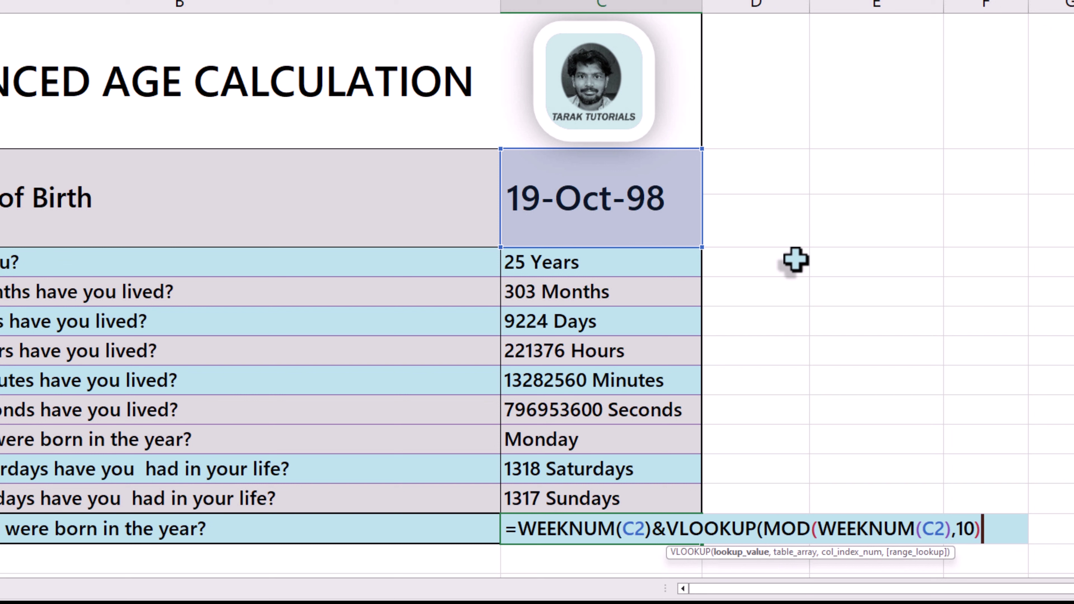
pyautogui.write(',')
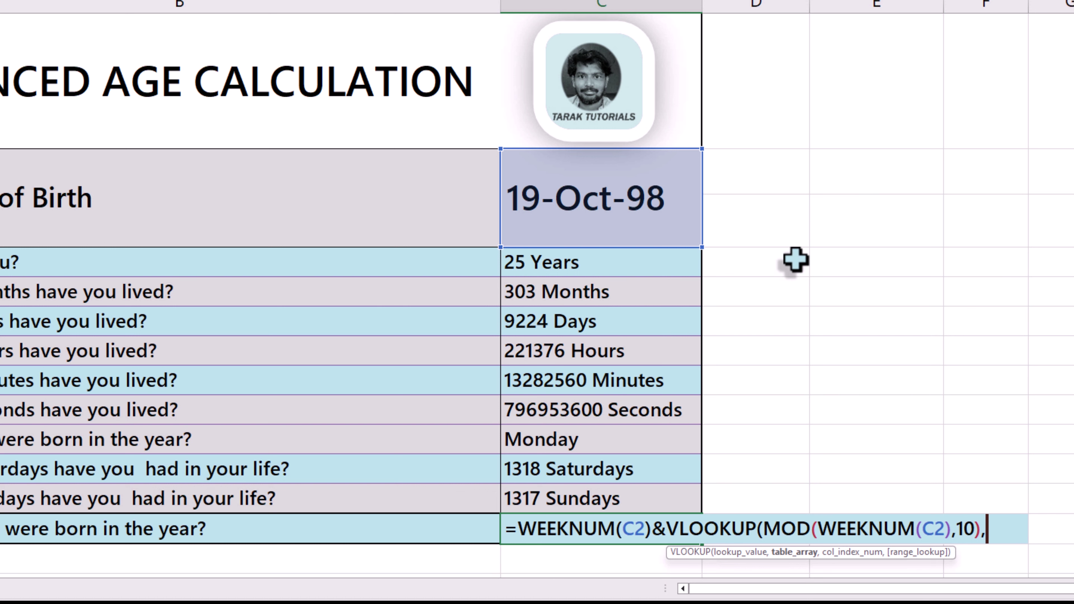
# Complete the lookup with table M1:N10, column 2 and FALSE, so C13 shows 43rd
pyautogui.click(747, 588)
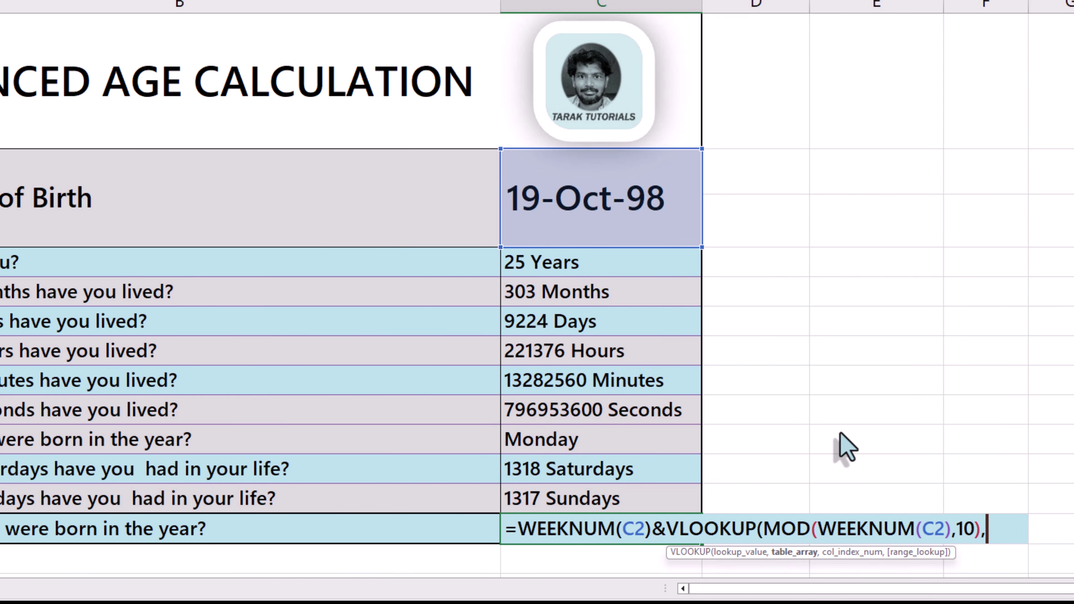
pyautogui.moveTo(846, 447); pyautogui.dragTo(1049, 590)
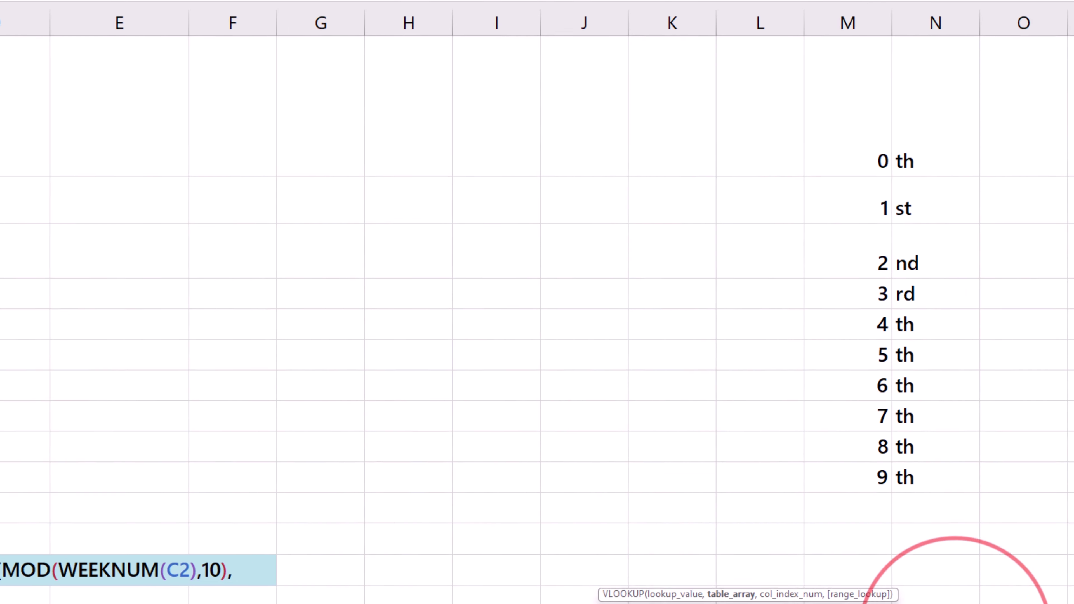
pyautogui.moveTo(783, 142)
pyautogui.mouseDown()
pyautogui.moveTo(863, 482)
pyautogui.moveTo(854, 510)
pyautogui.mouseUp()
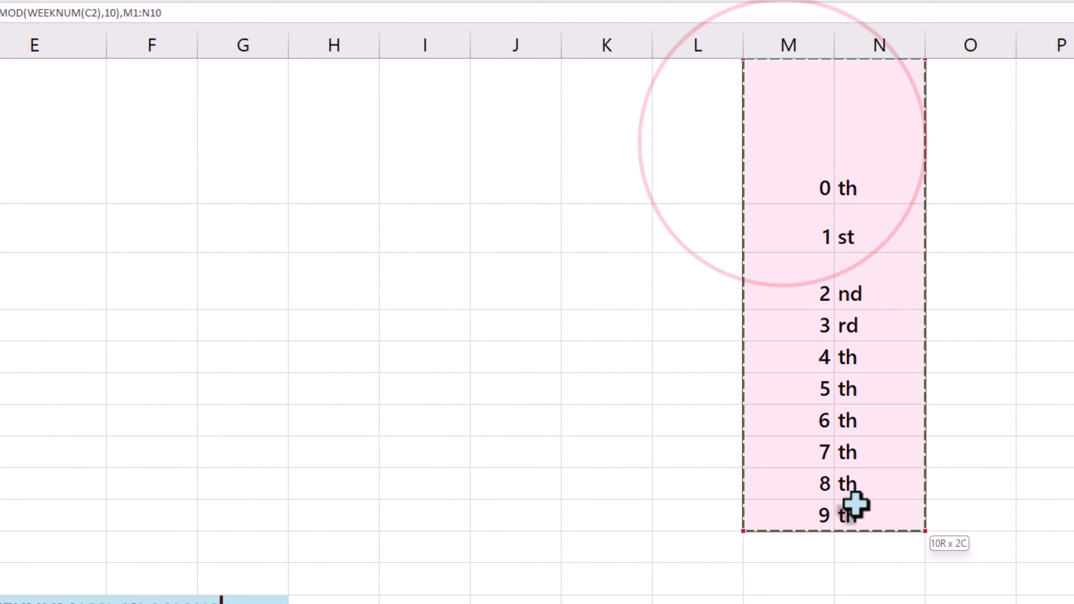
pyautogui.moveTo(846, 592); pyautogui.dragTo(791, 591)
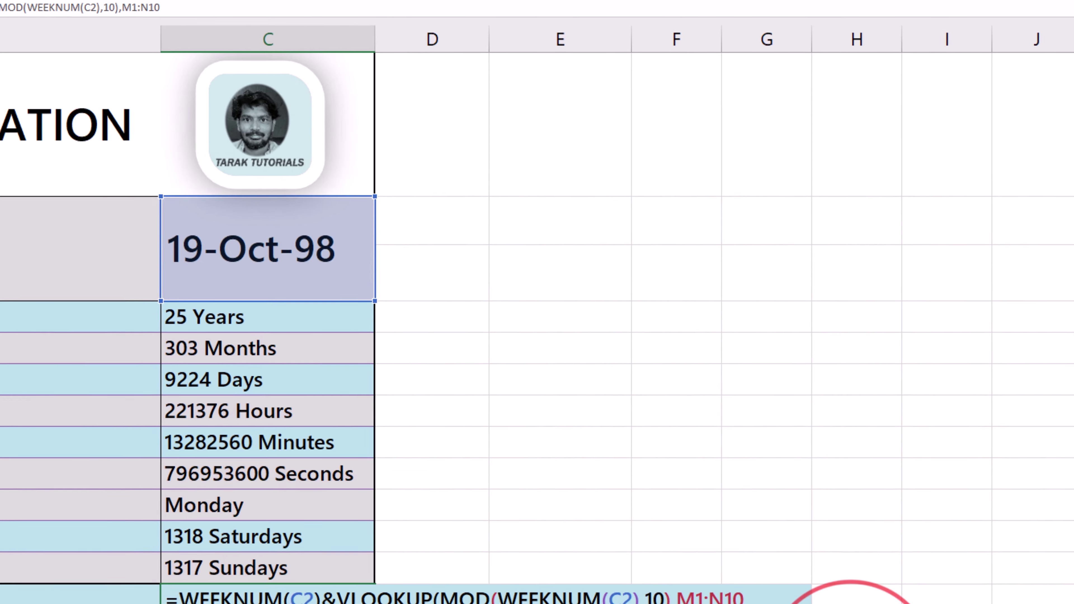
pyautogui.write(',')
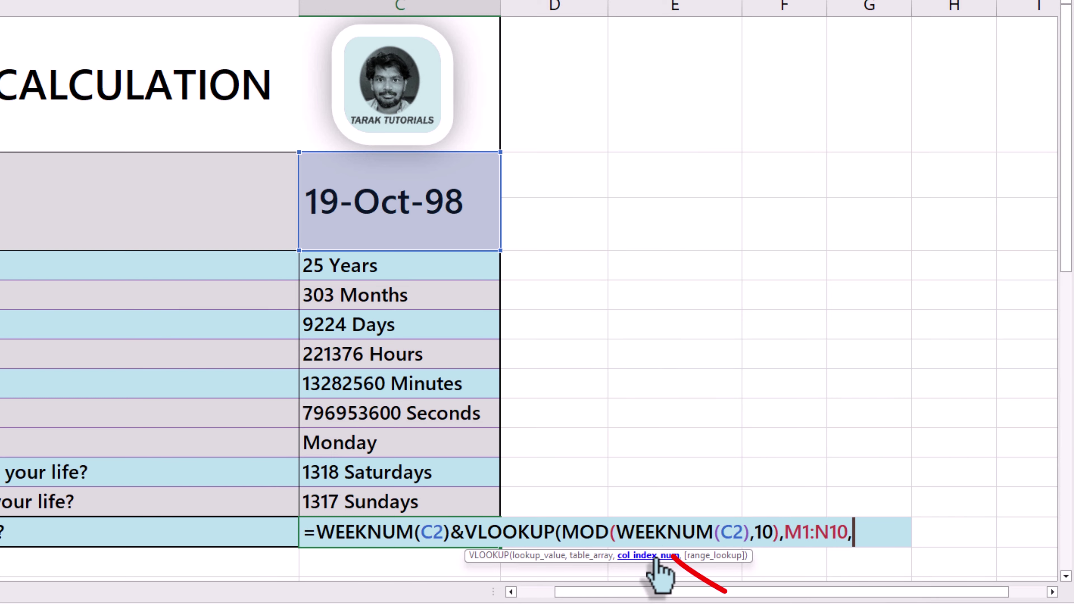
pyautogui.moveTo(719, 592); pyautogui.dragTo(800, 593)
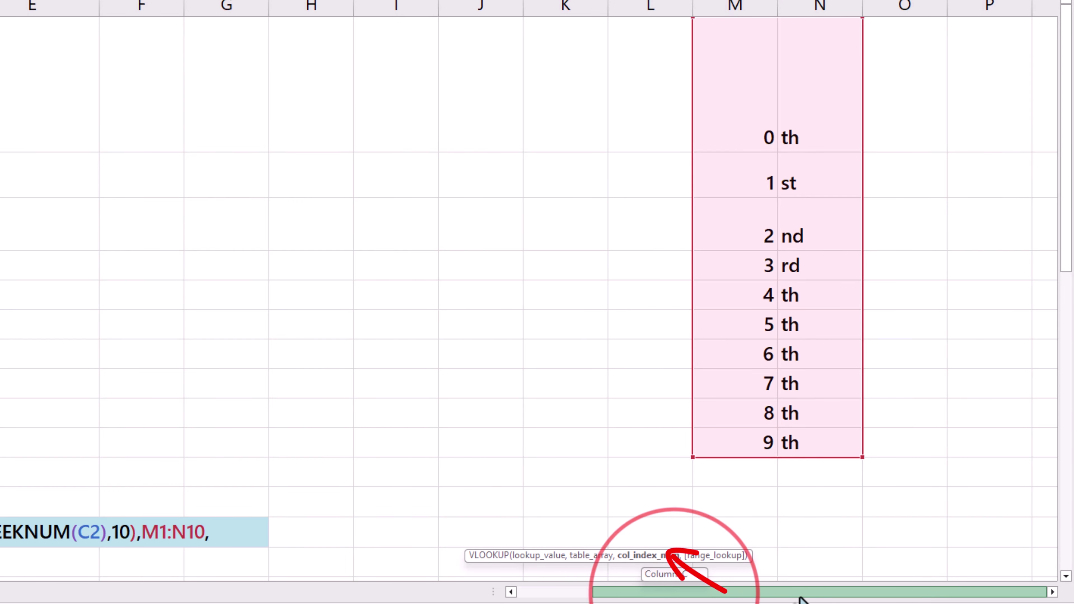
pyautogui.moveTo(681, 593); pyautogui.dragTo(584, 598)
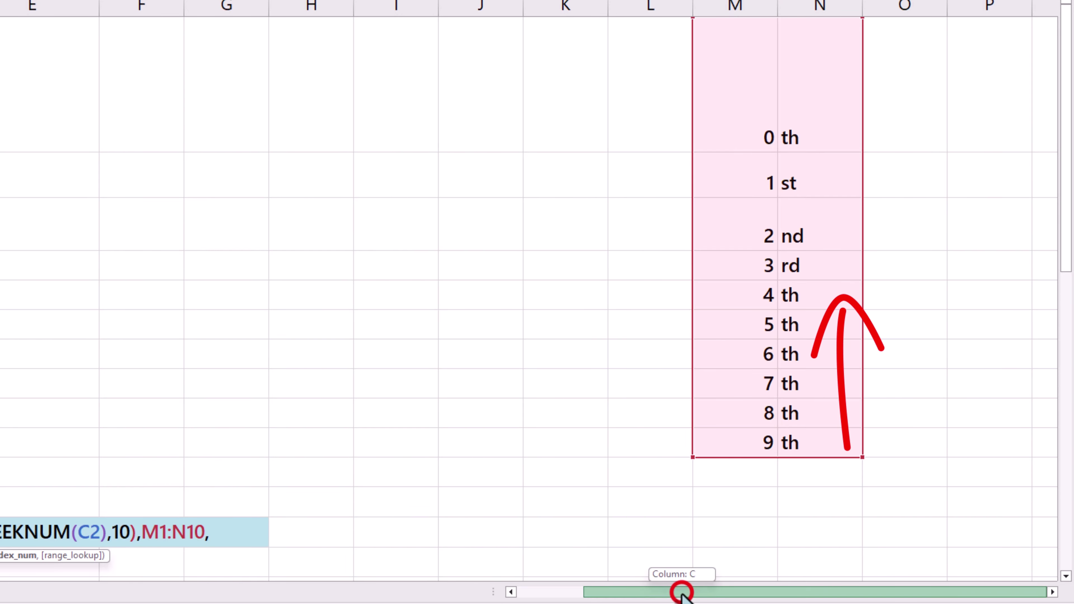
pyautogui.write('2,')
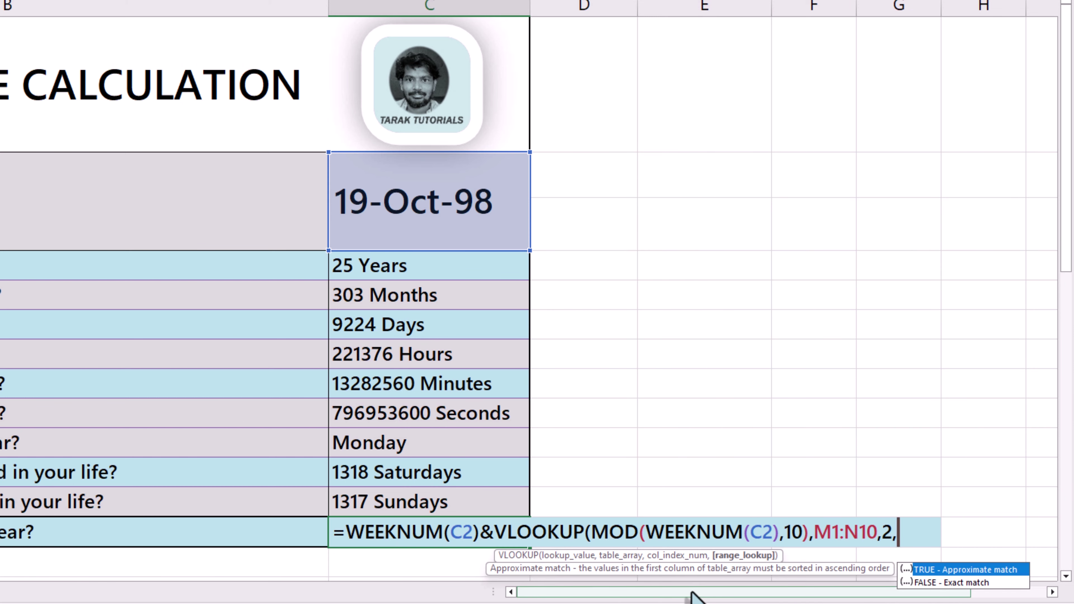
pyautogui.moveTo(694, 592)
pyautogui.mouseDown()
pyautogui.moveTo(743, 597)
pyautogui.moveTo(796, 563)
pyautogui.mouseUp()
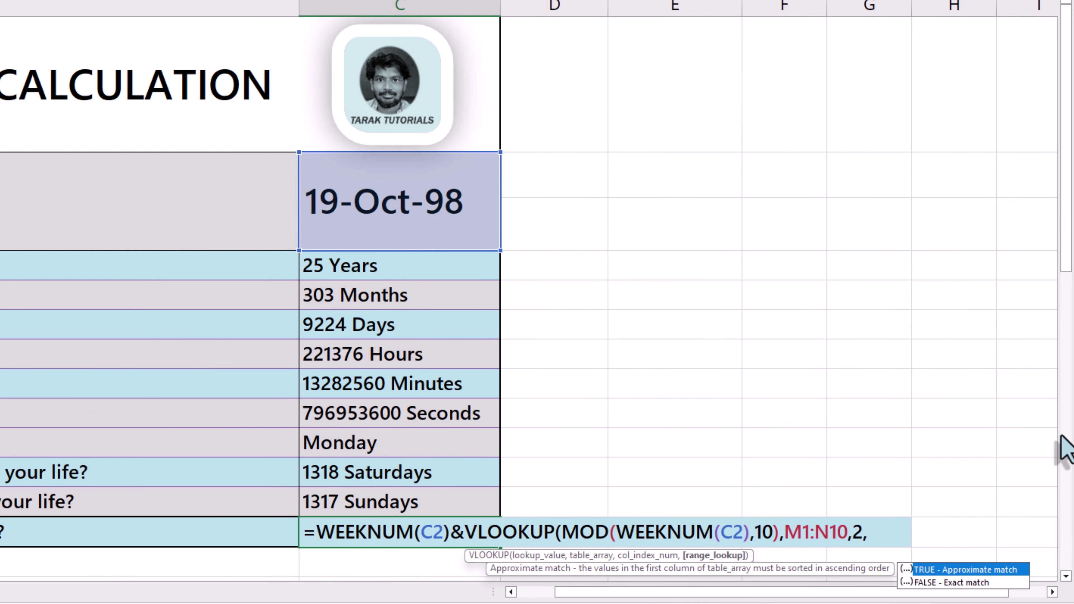
pyautogui.write('FALSE')
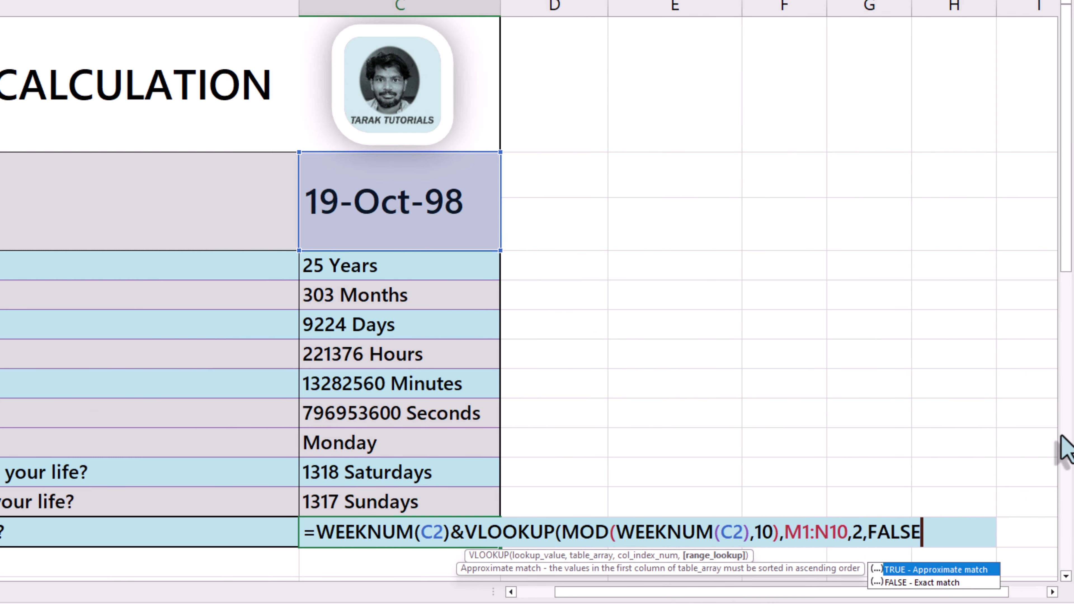
pyautogui.write(')')
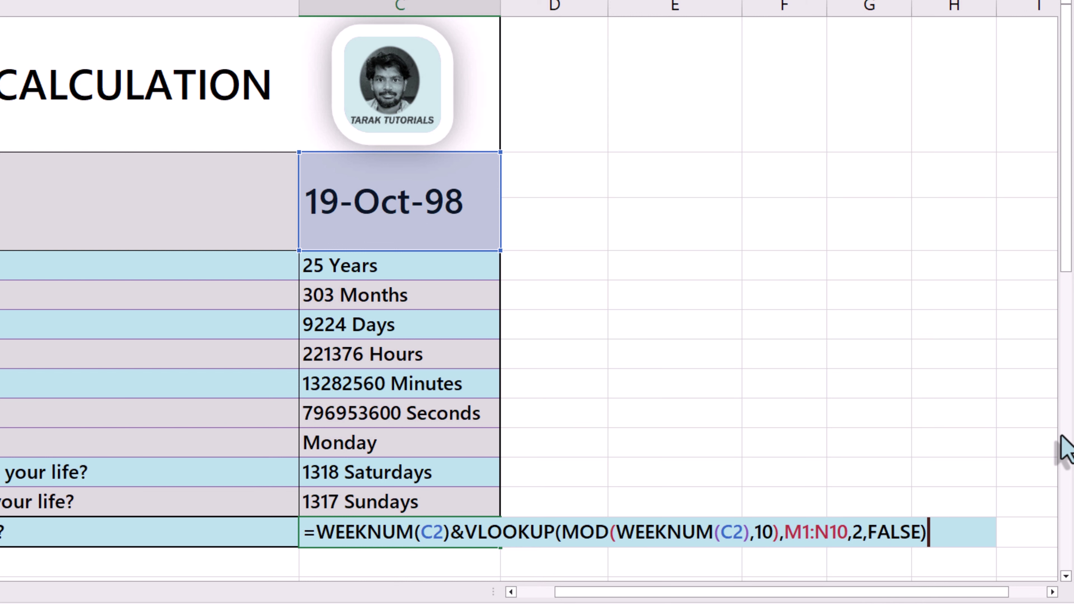
pyautogui.press('Return')
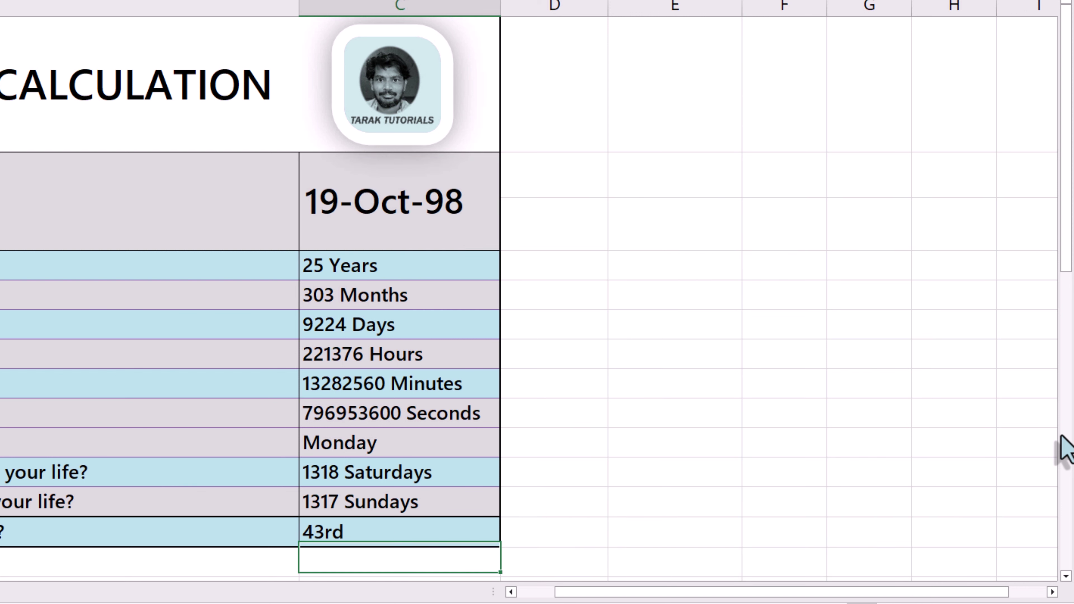
pyautogui.press('Up')
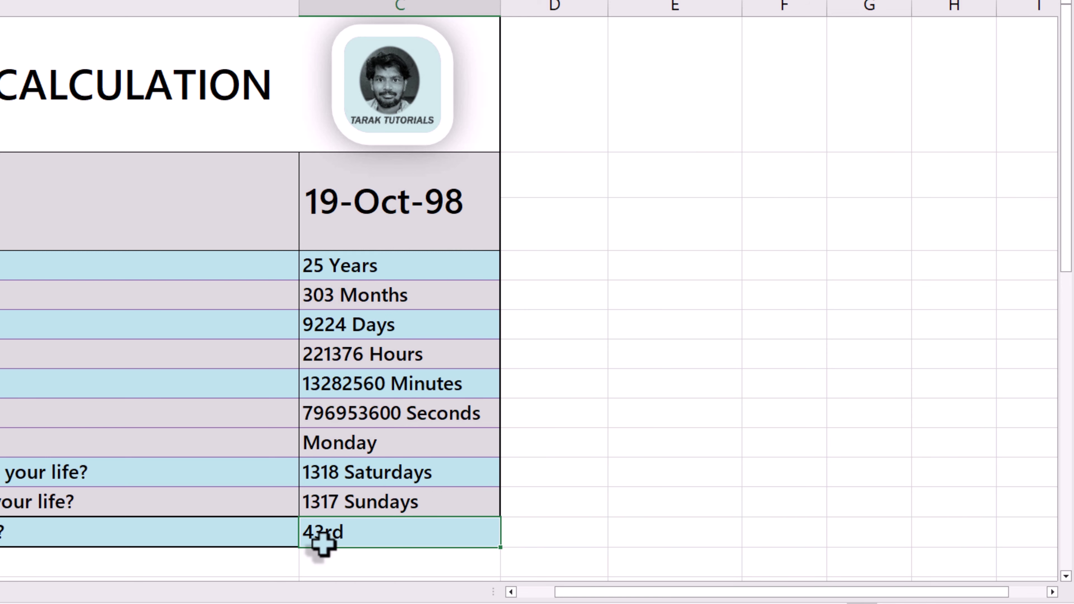
# Append a " Week " label to the C13 formula so it reads 43rd Week
pyautogui.doubleClick(339, 534)
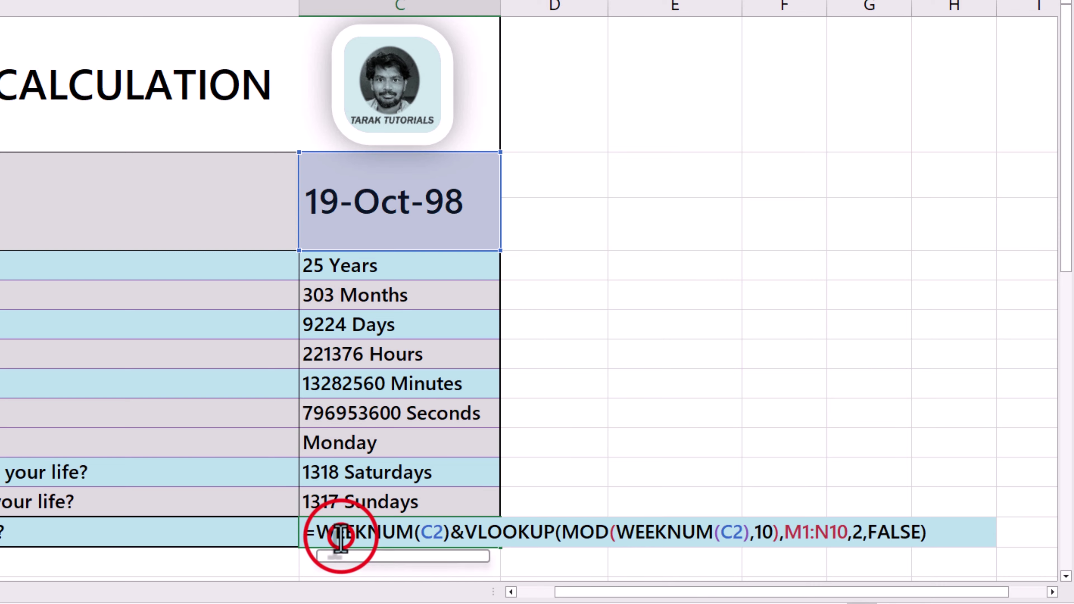
pyautogui.click(947, 537)
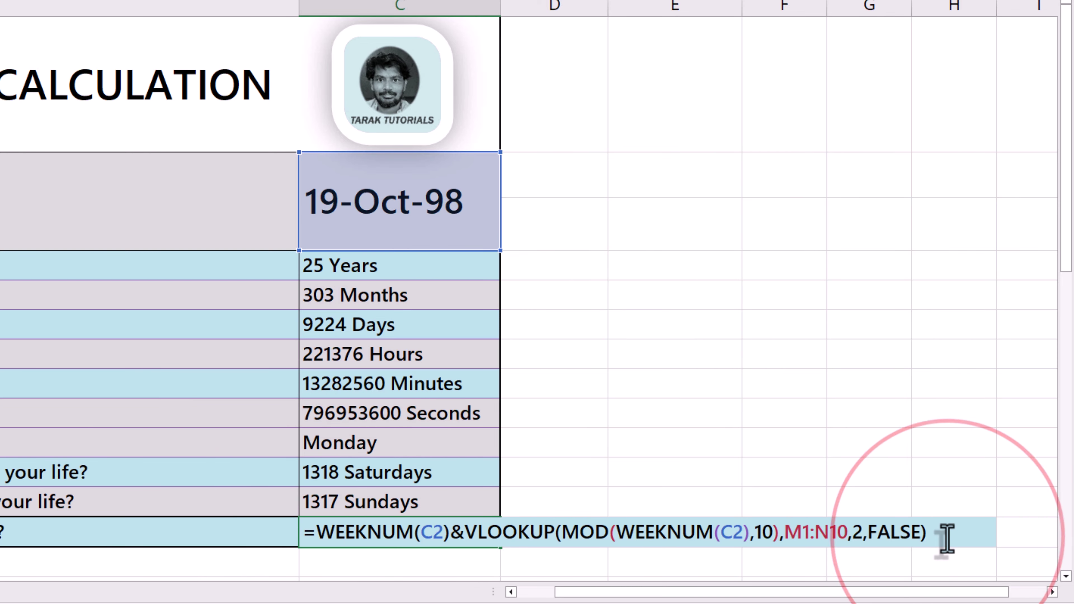
pyautogui.write('&WEE')
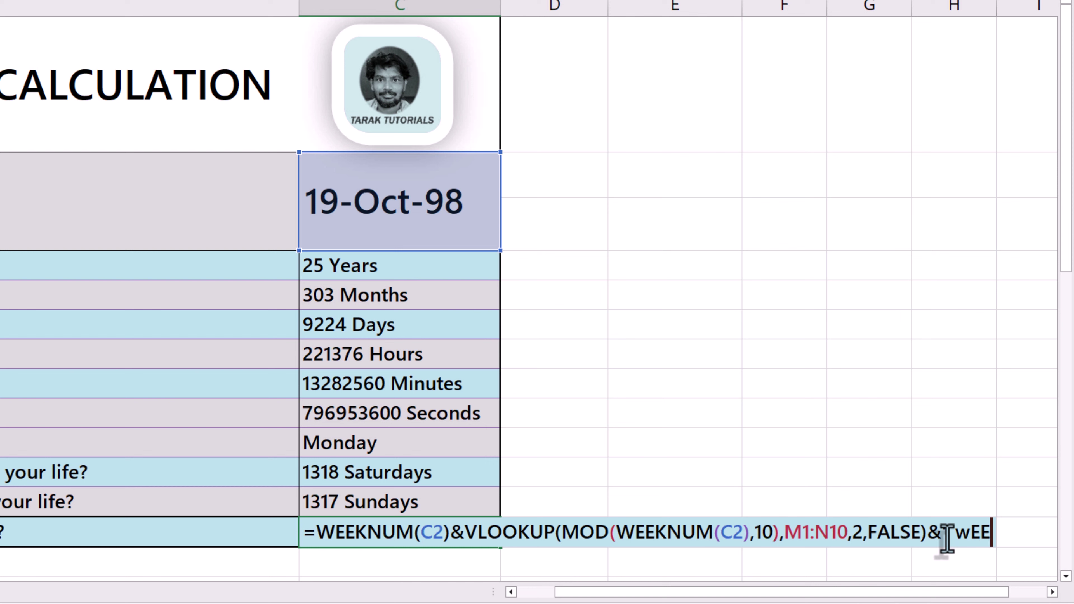
pyautogui.write('KN')
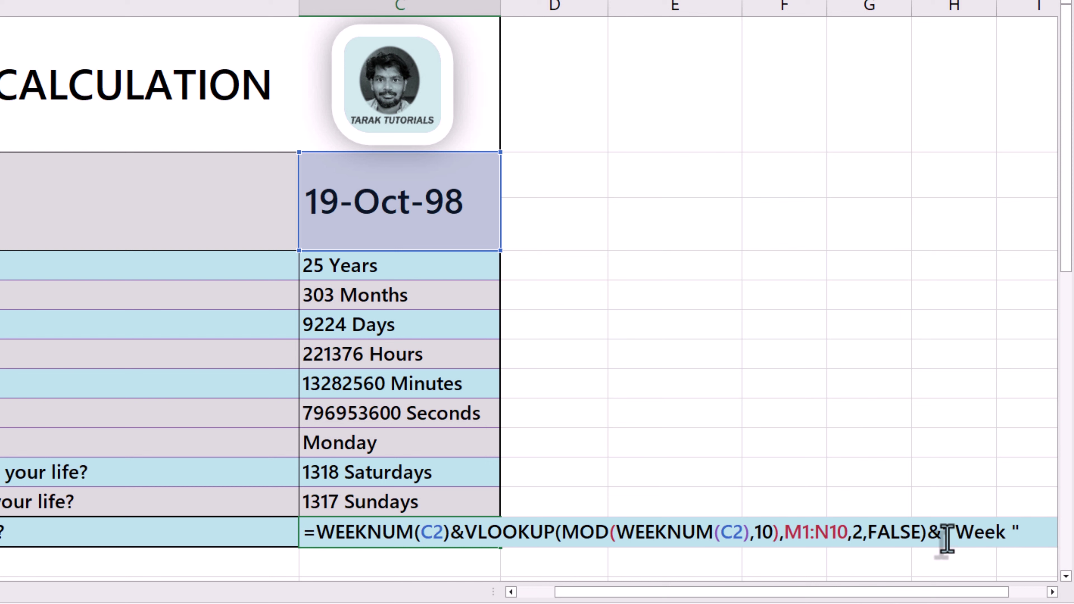
pyautogui.press('Return')
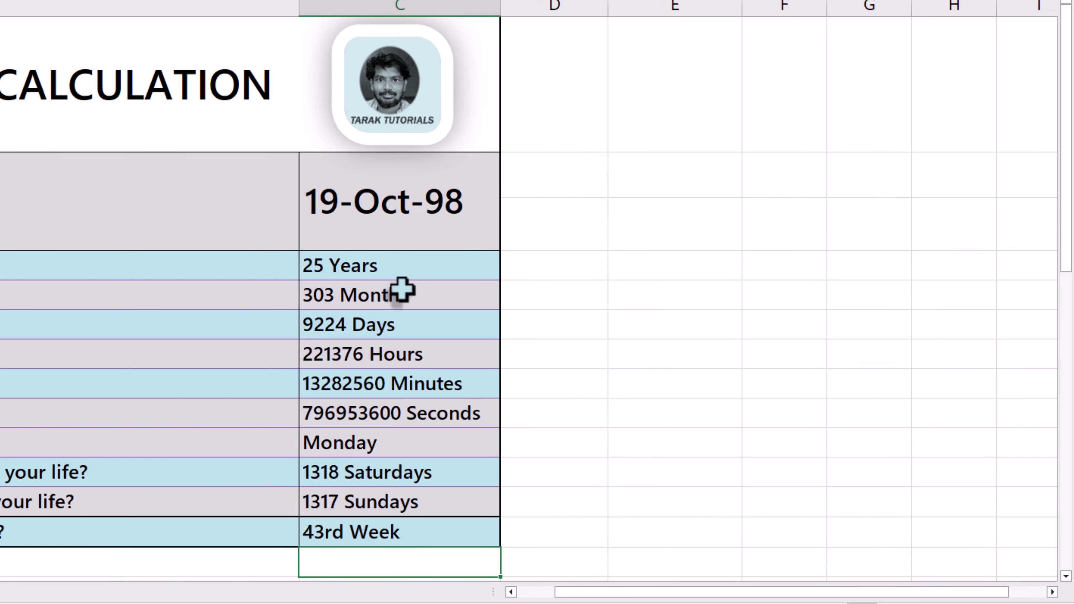
pyautogui.scroll(-1, 419, 253)
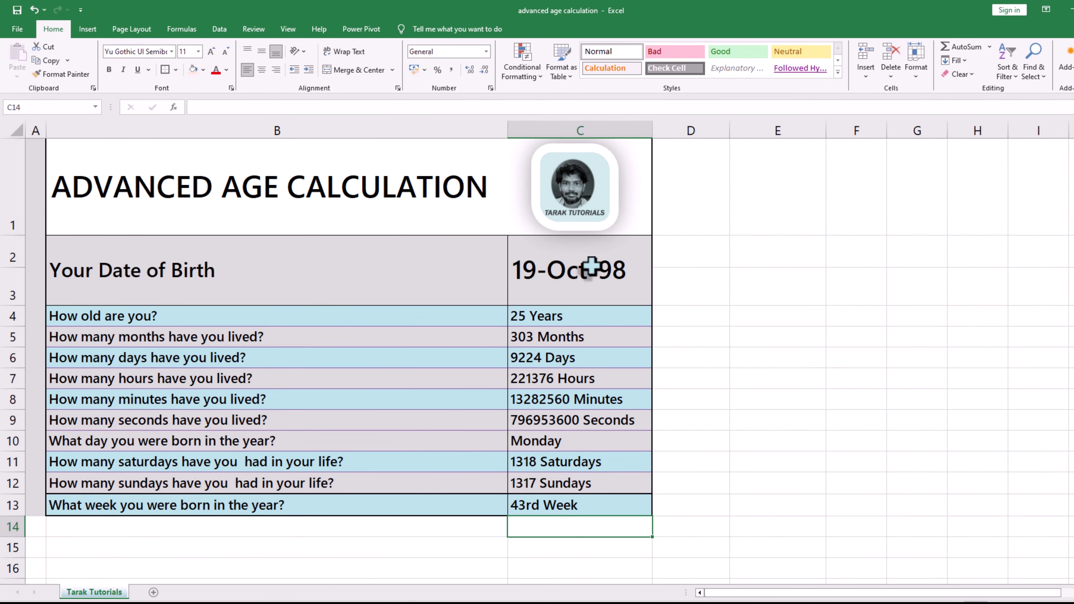
# Enter test birth dates 15/8/1947, 1/1/2001 and 15/6/2006 in C2, checking the results
pyautogui.click(591, 265)
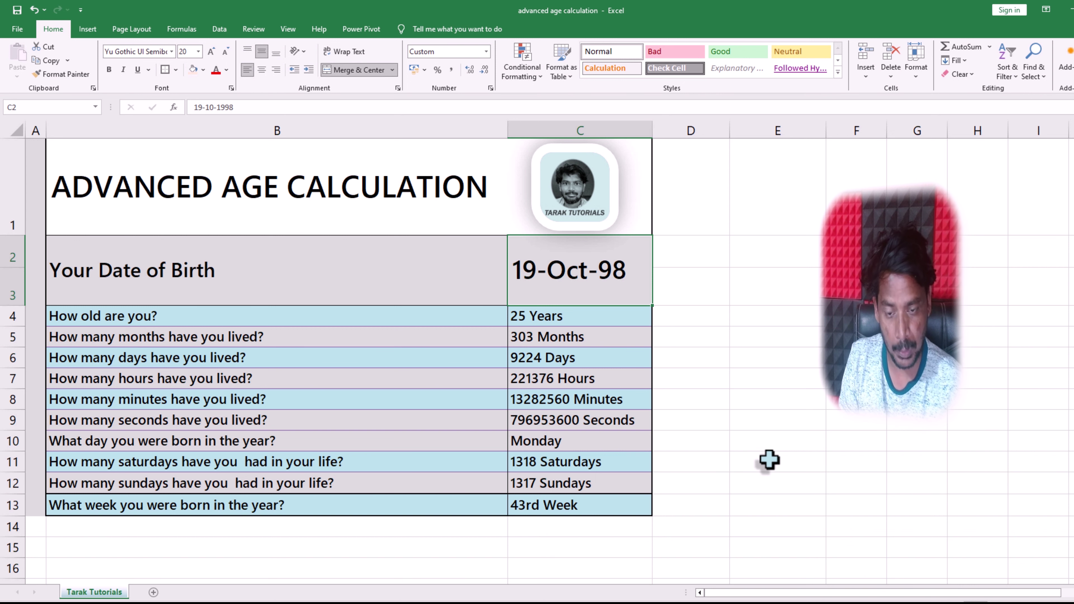
pyautogui.write('15/8')
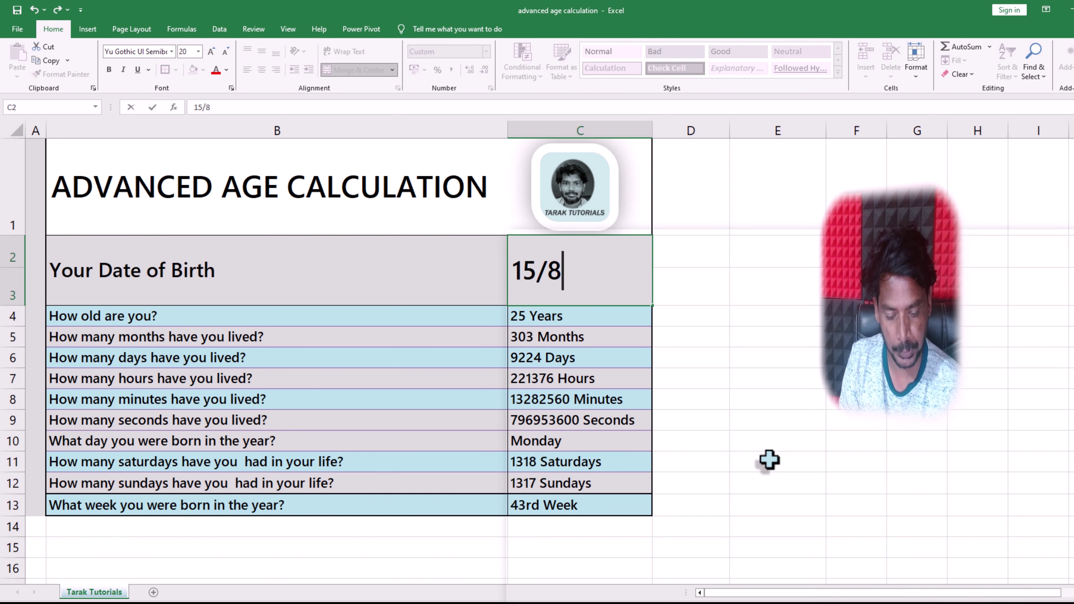
pyautogui.write('/19')
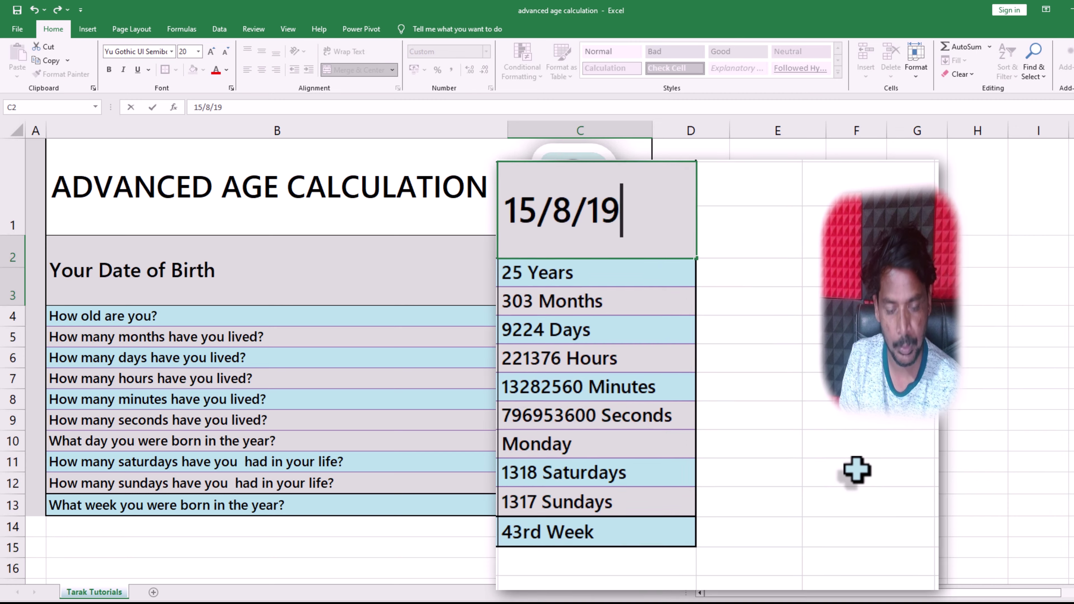
pyautogui.write('47')
pyautogui.press('Return')
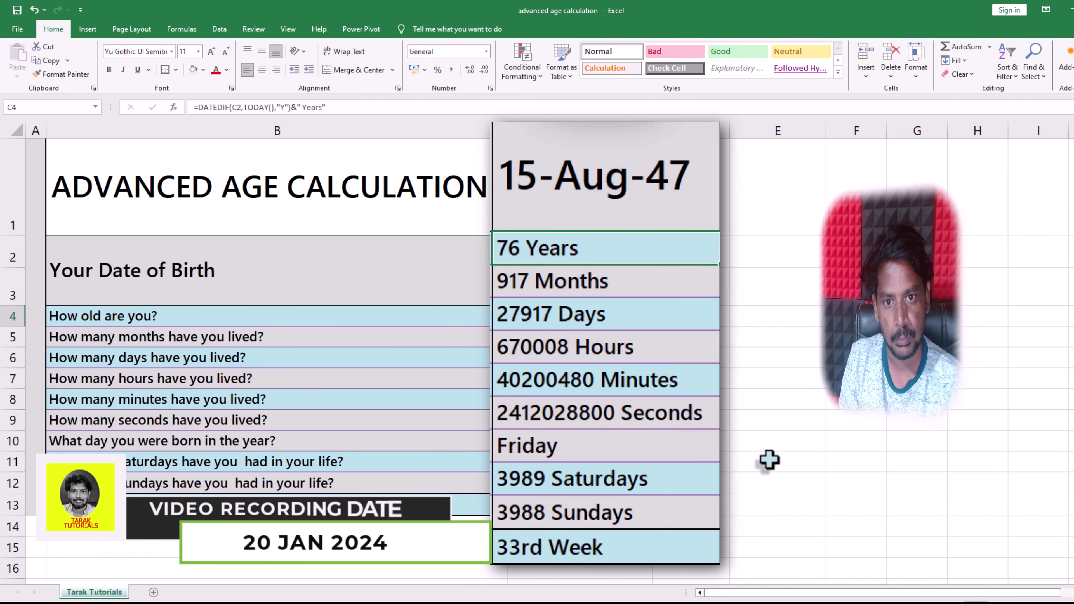
pyautogui.click(564, 188)
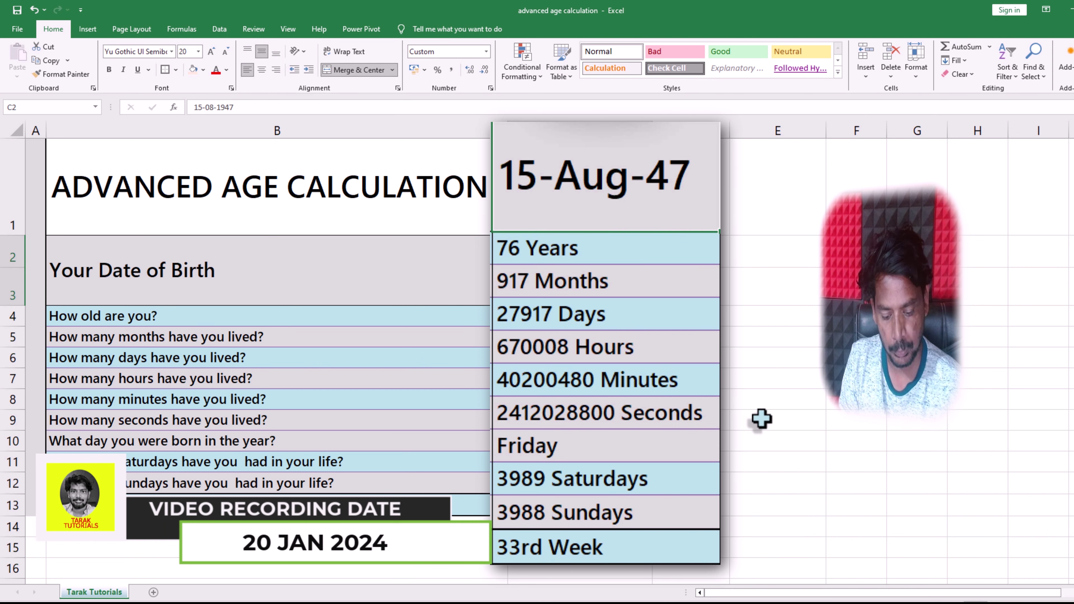
pyautogui.write('1/1/2')
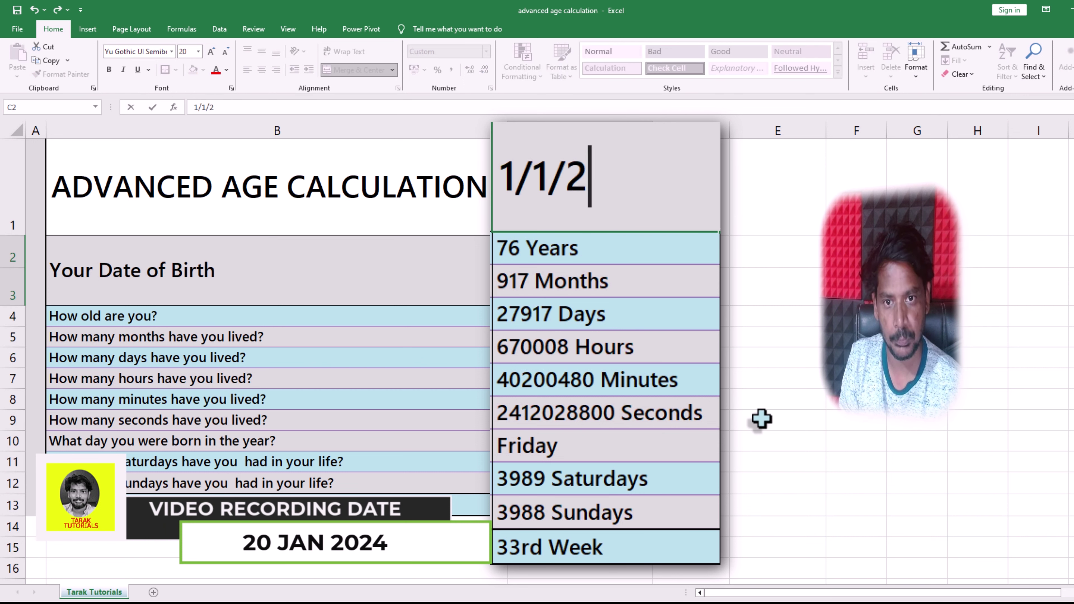
pyautogui.write('00')
pyautogui.write('1')
pyautogui.press('Return')
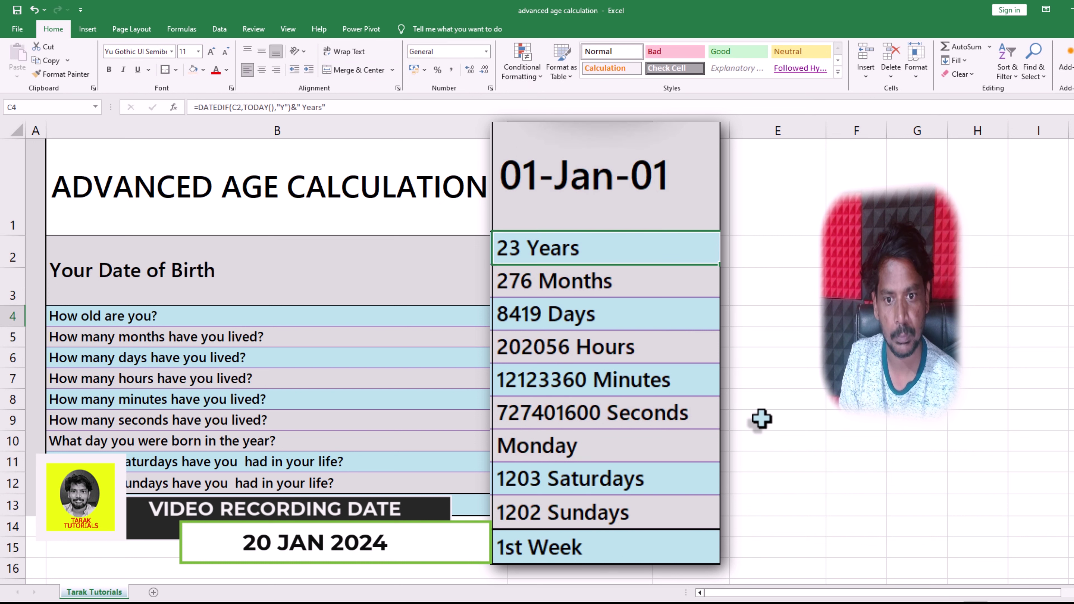
pyautogui.click(618, 192)
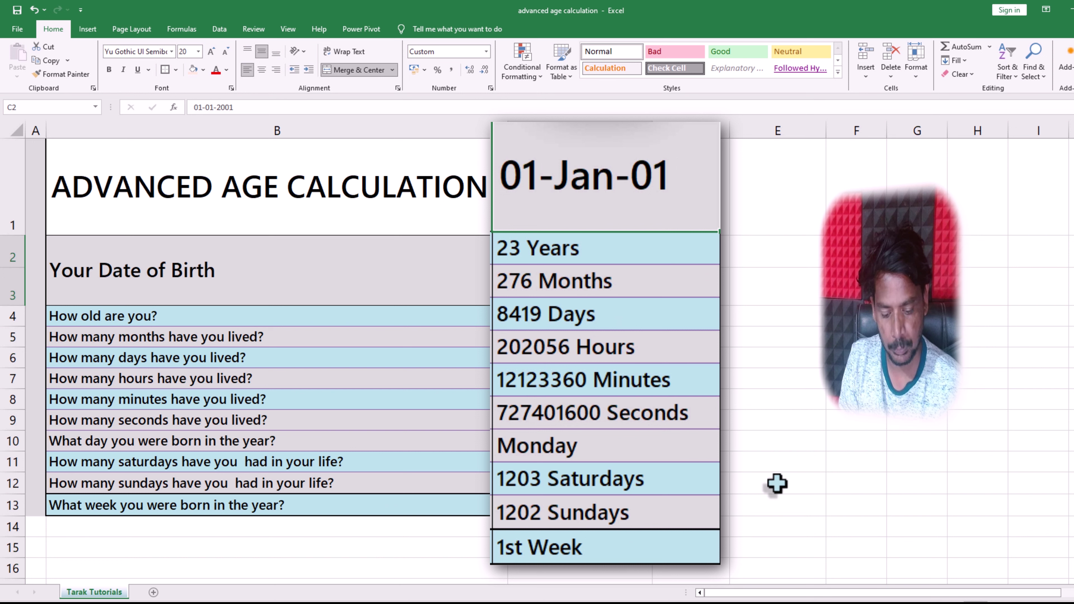
pyautogui.write('15/')
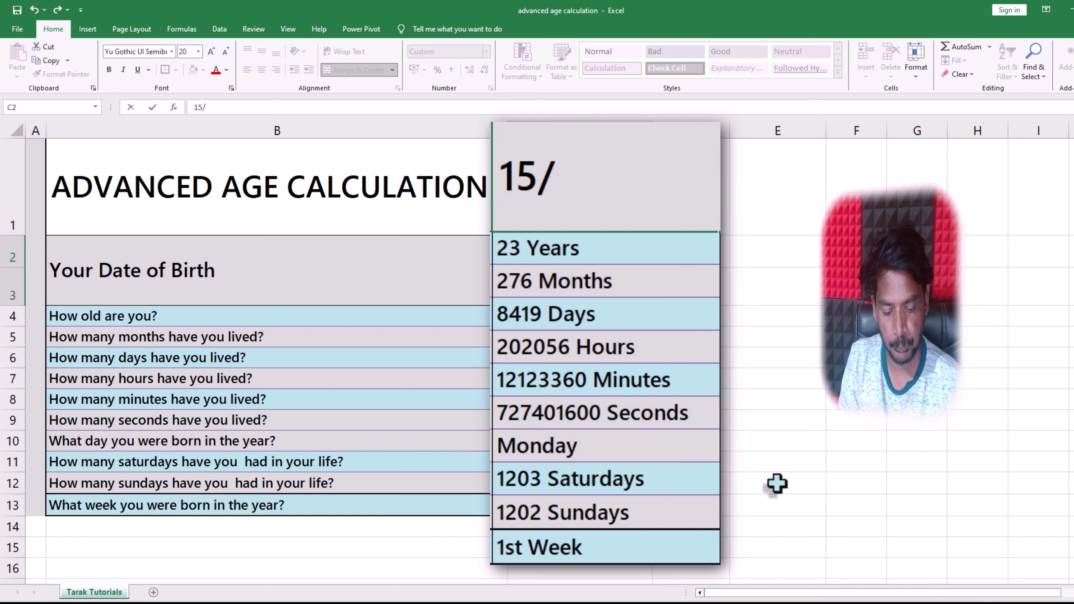
pyautogui.write('6/')
pyautogui.write('2006')
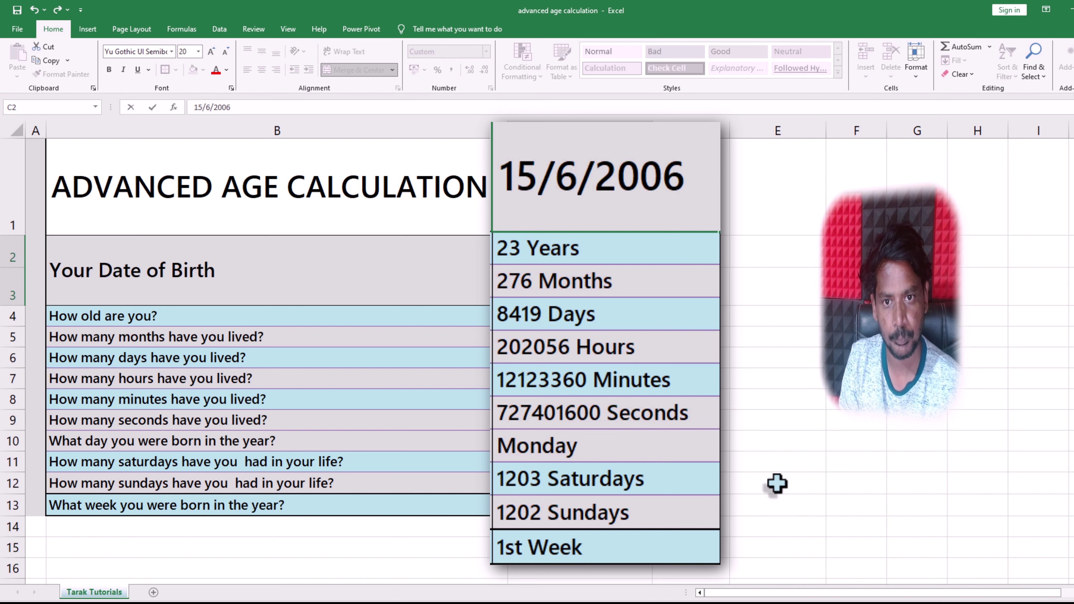
pyautogui.press('Return')
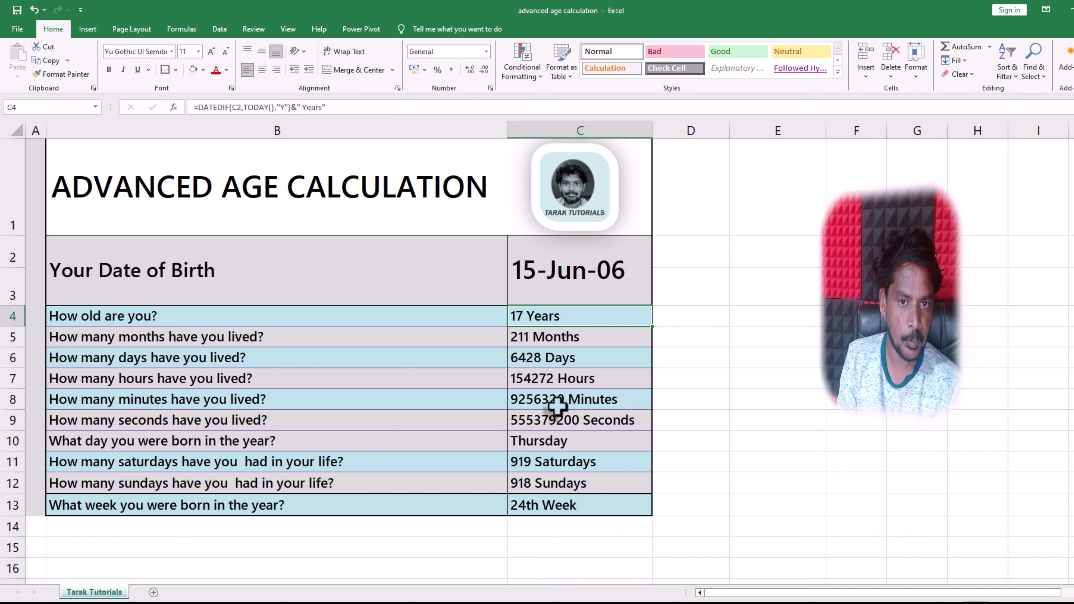
pyautogui.click(579, 358)
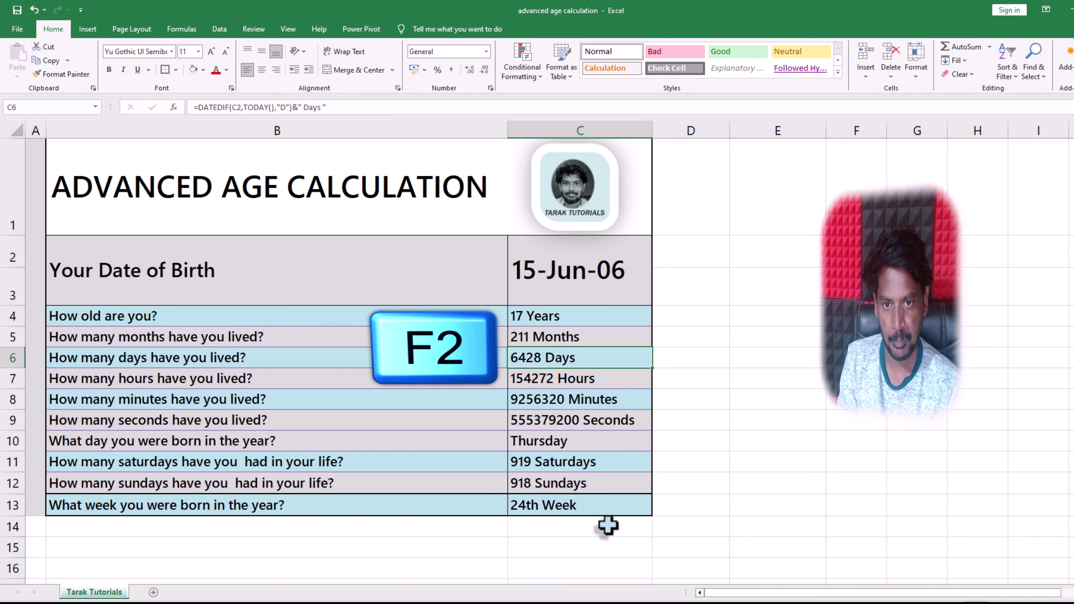
pyautogui.press('F2')
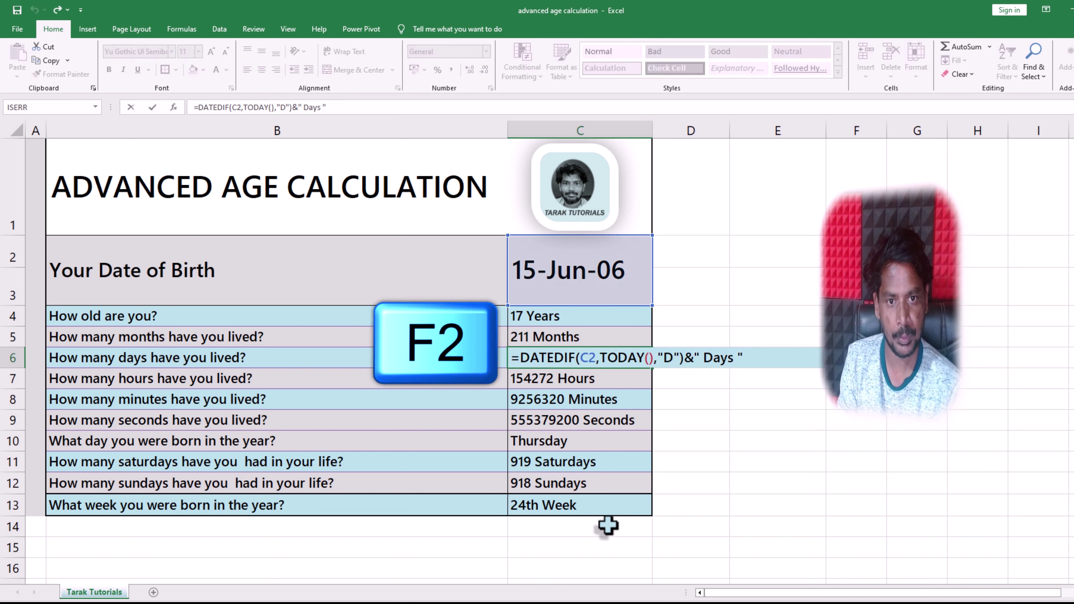
pyautogui.press('Return')
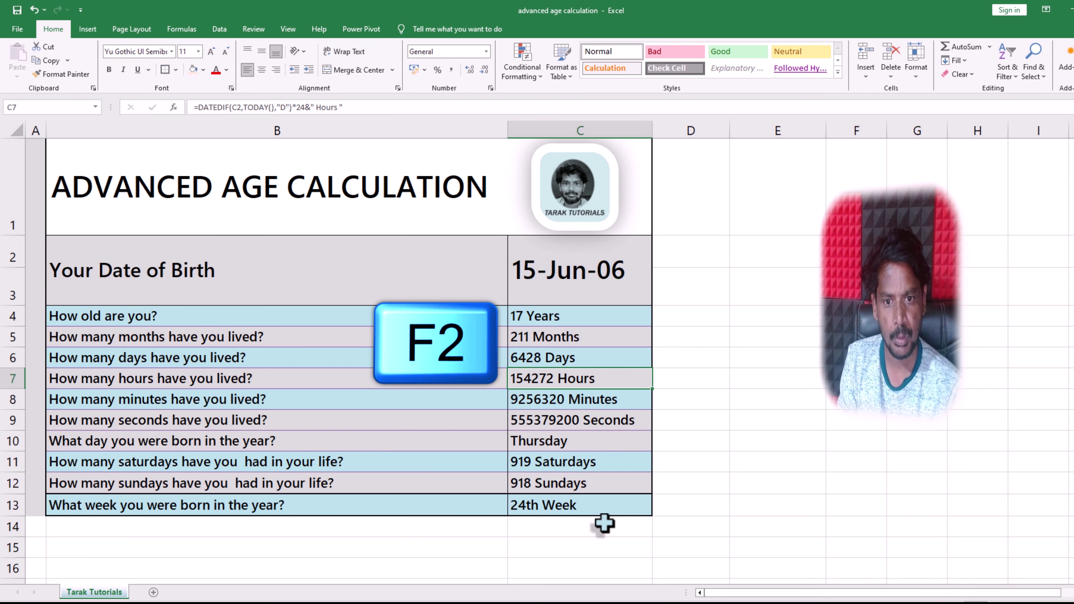
pyautogui.click(585, 511)
pyautogui.press('F2')
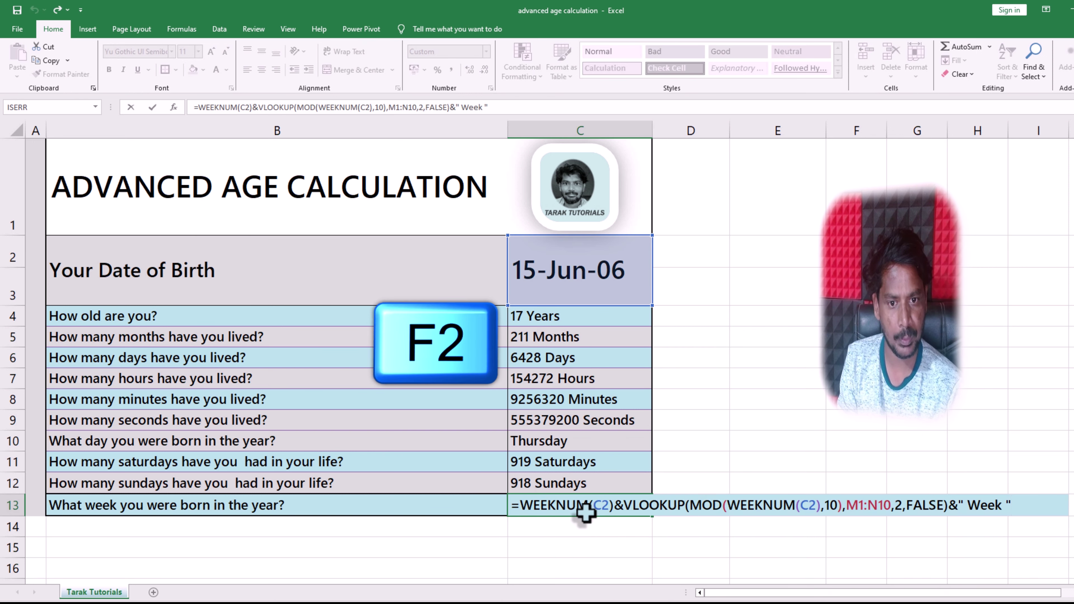
pyautogui.press('Return')
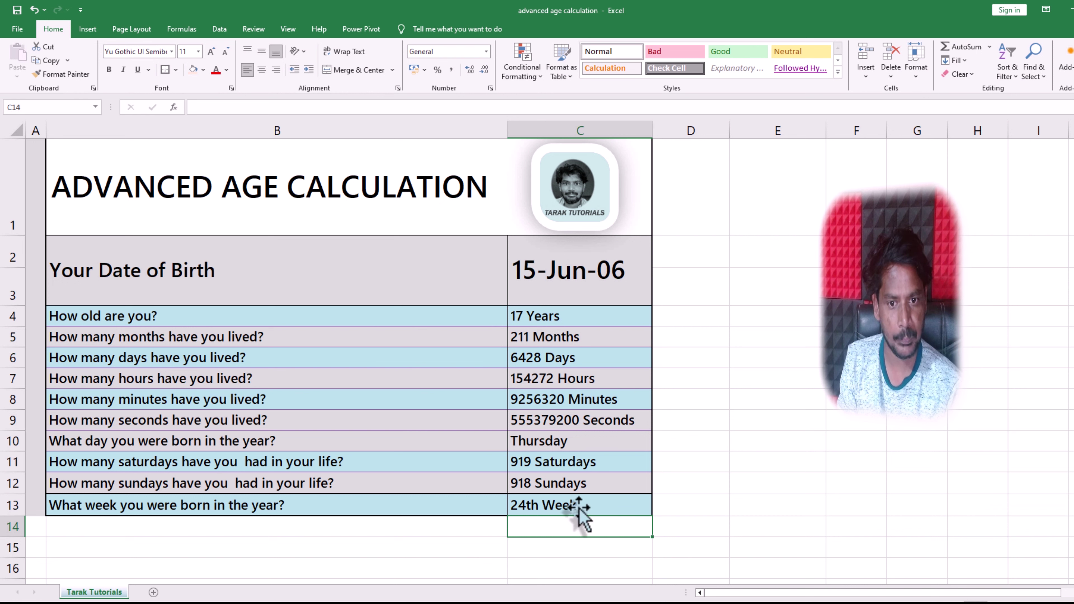
pyautogui.click(576, 506)
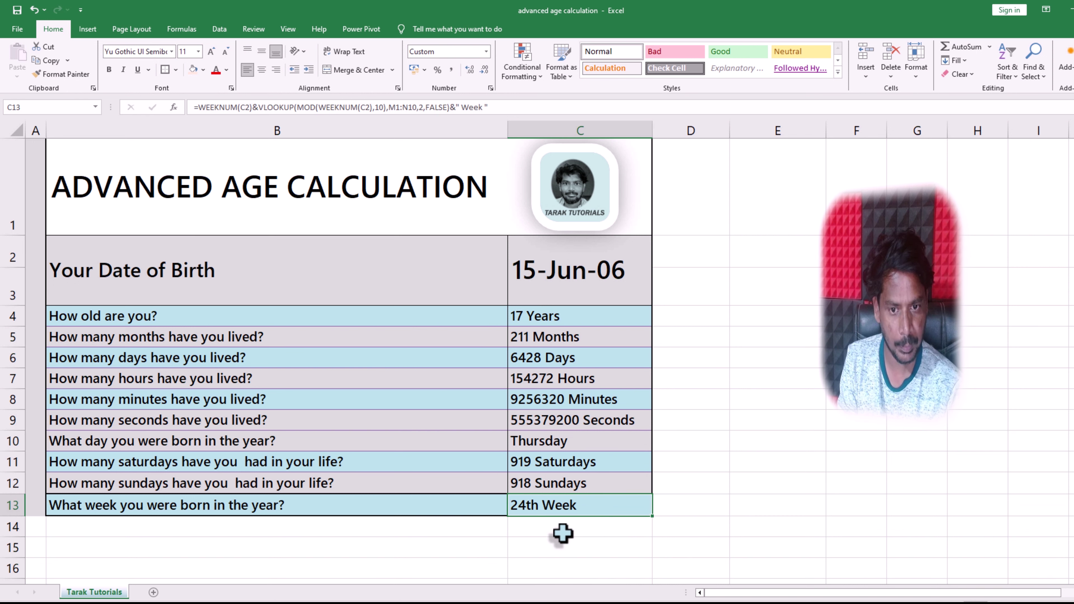
pyautogui.press('F2')
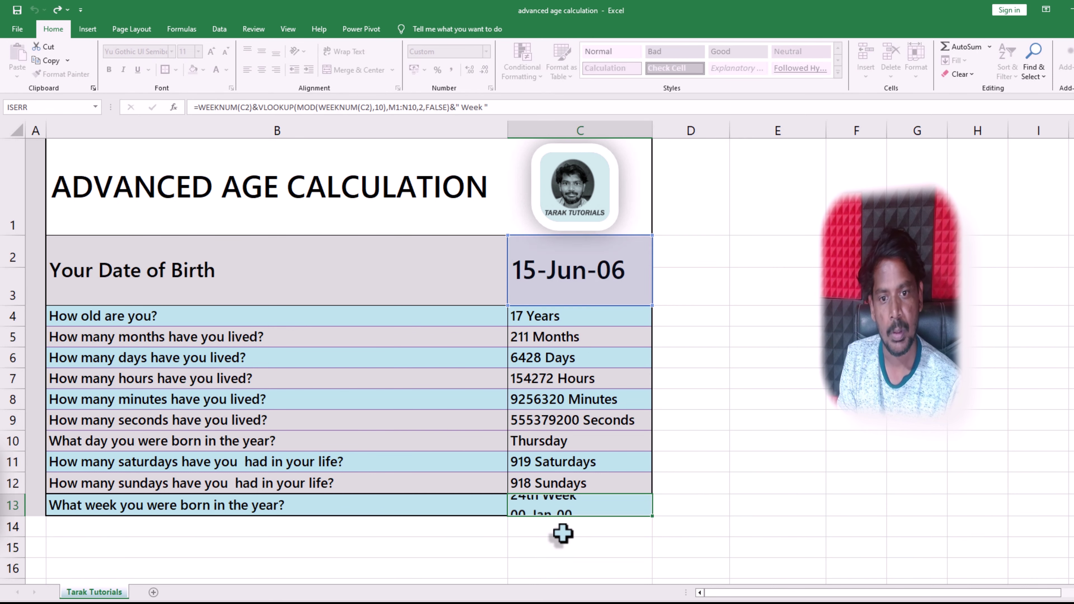
pyautogui.press('Return')
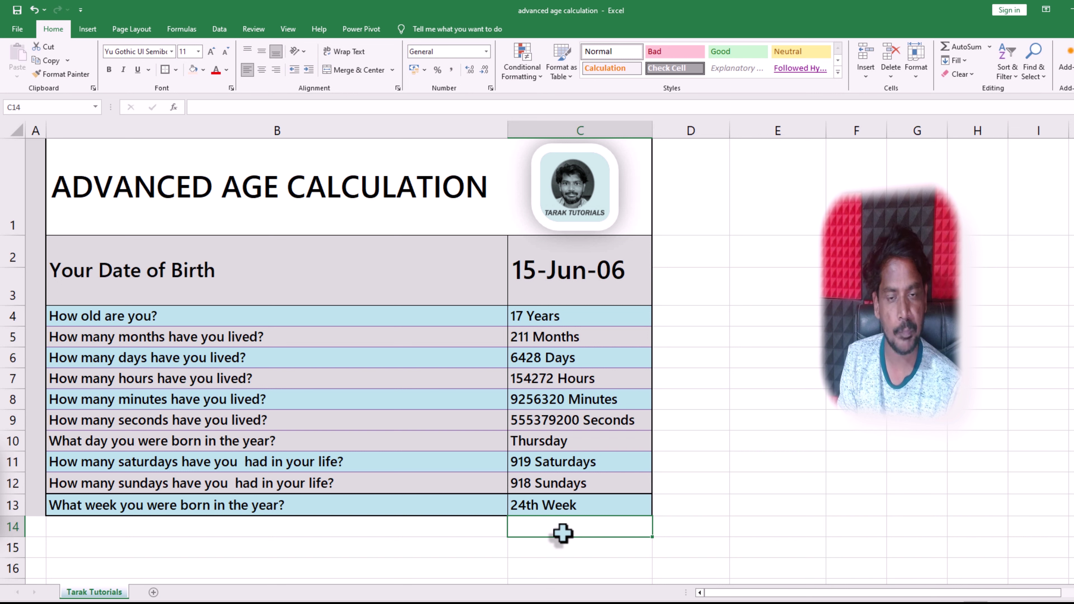